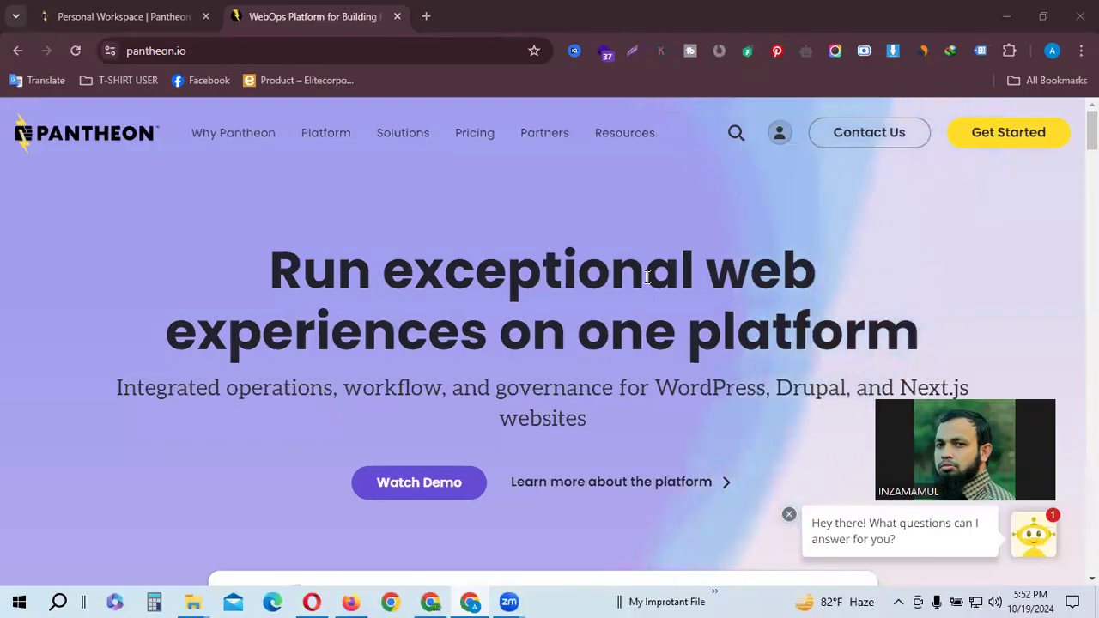
Step: Copy the pantheon.io web address and close the Pantheon homepage, returning to the Personal Workspace dashboard
left_click(203, 51)
key("ctrl+c")
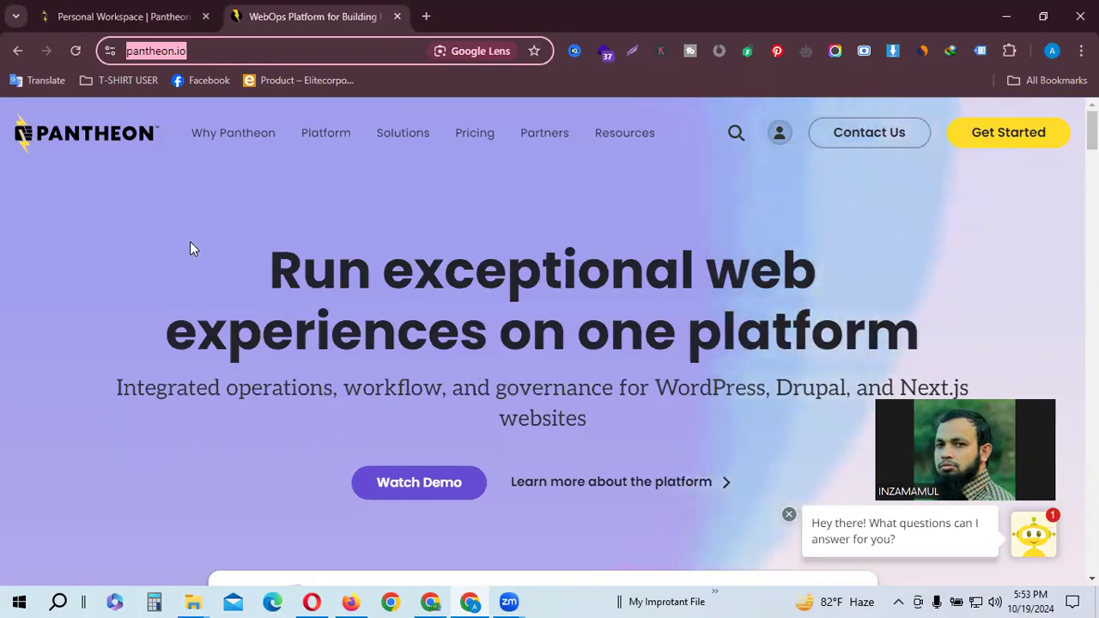
left_click(397, 18)
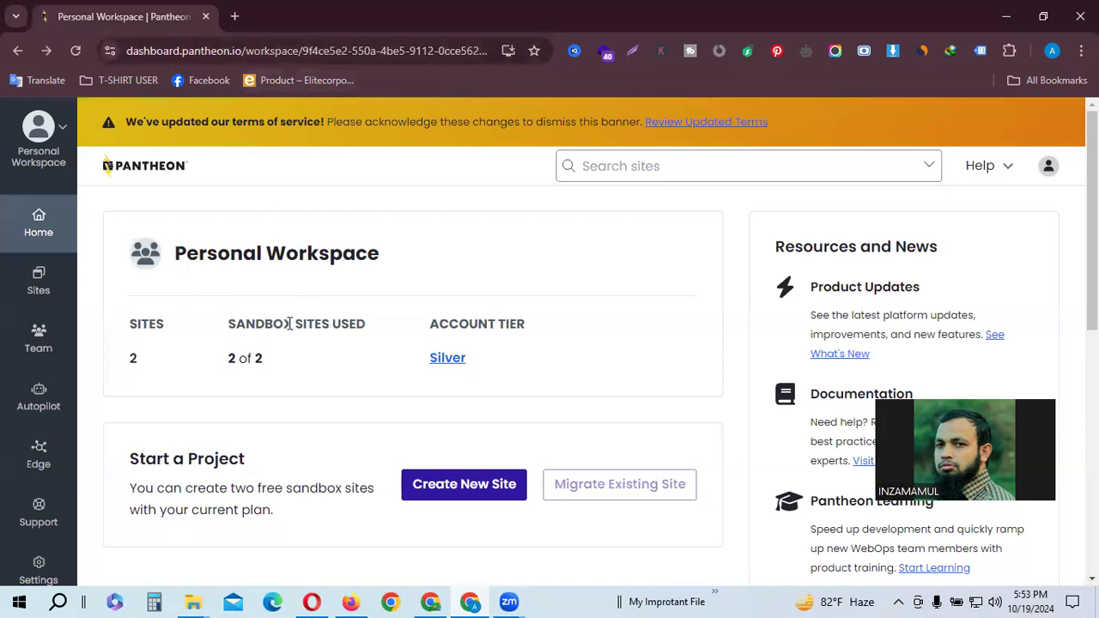
Step: Start creating a new site in the Personal Workspace and choose WordPress as the kind of site
scroll(449, 403, "down", 2)
scroll(469, 343, "up", 1)
left_click(467, 322)
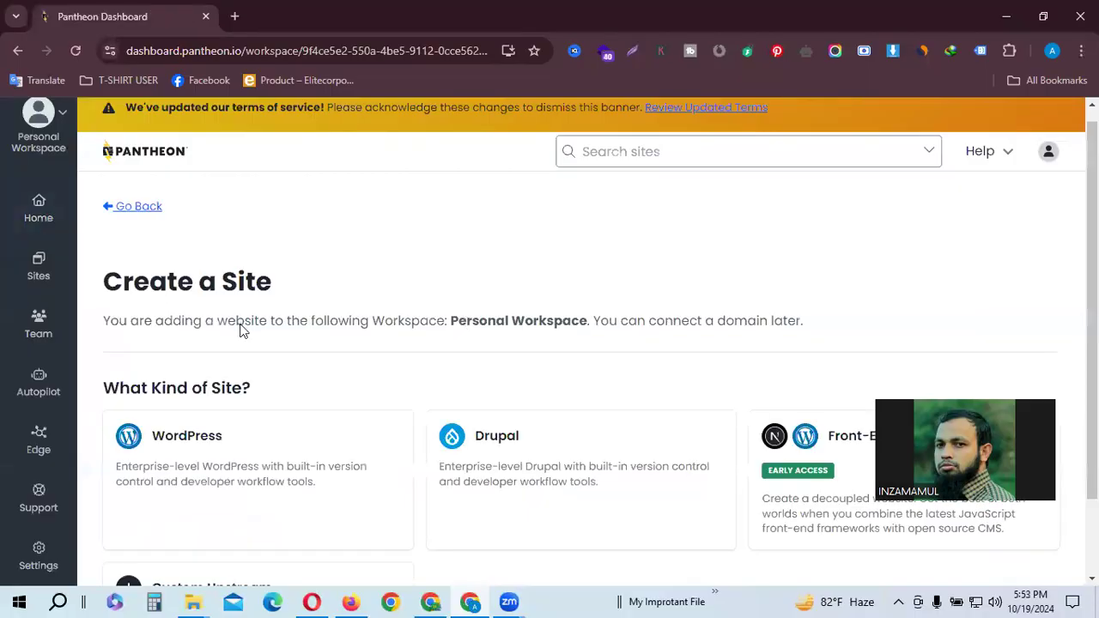
scroll(180, 360, "down", 1)
left_click(182, 361)
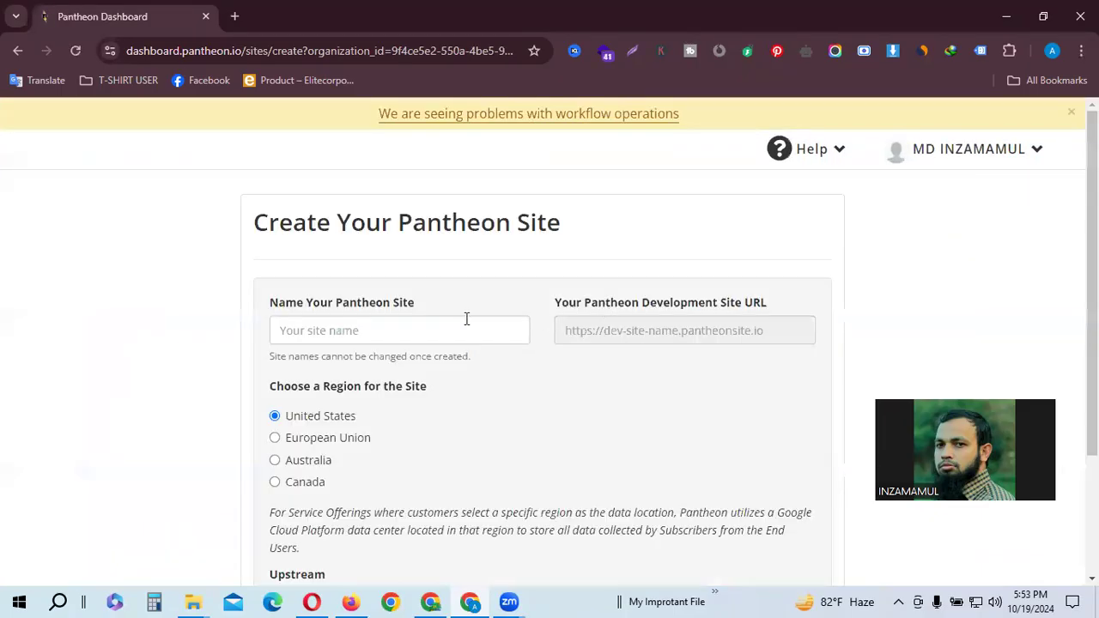
scroll(447, 301, "down", 1)
left_click(368, 251)
key("ctrl+v")
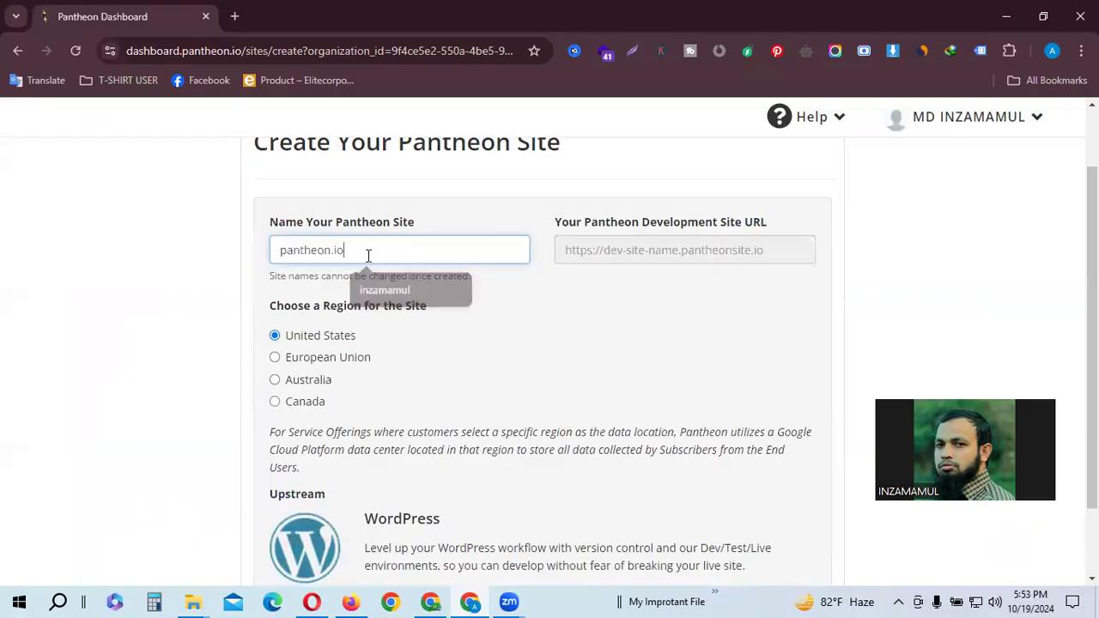
key("ctrl+z")
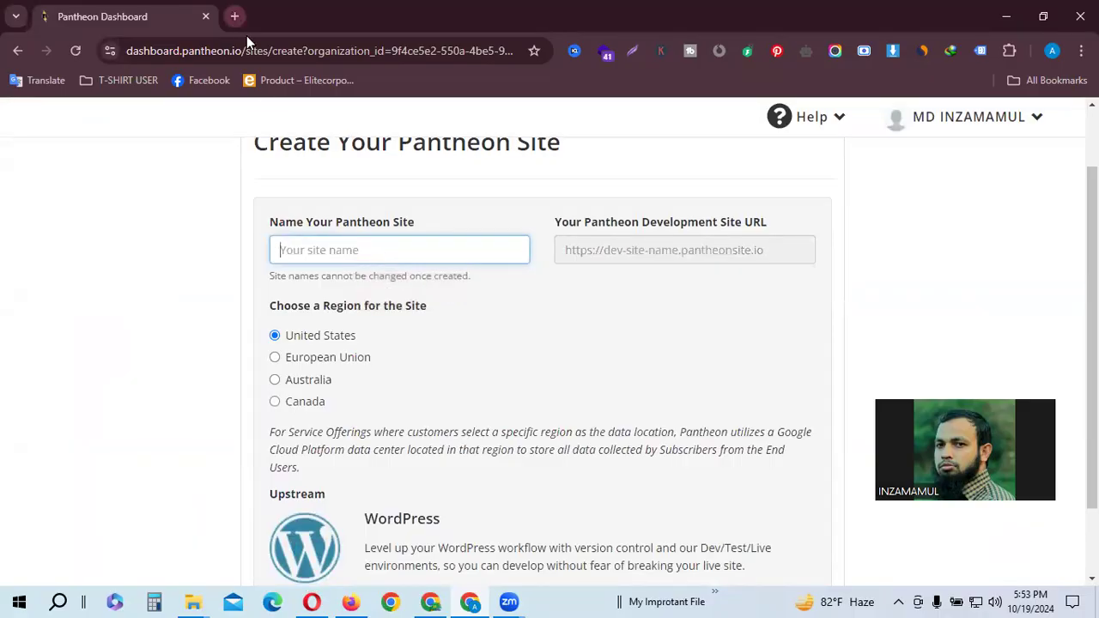
Step: Switch to Firefox, open ChatGPT in a new tab and send the prompt "I need Ecommarce Business Name Idea"
left_click(206, 12)
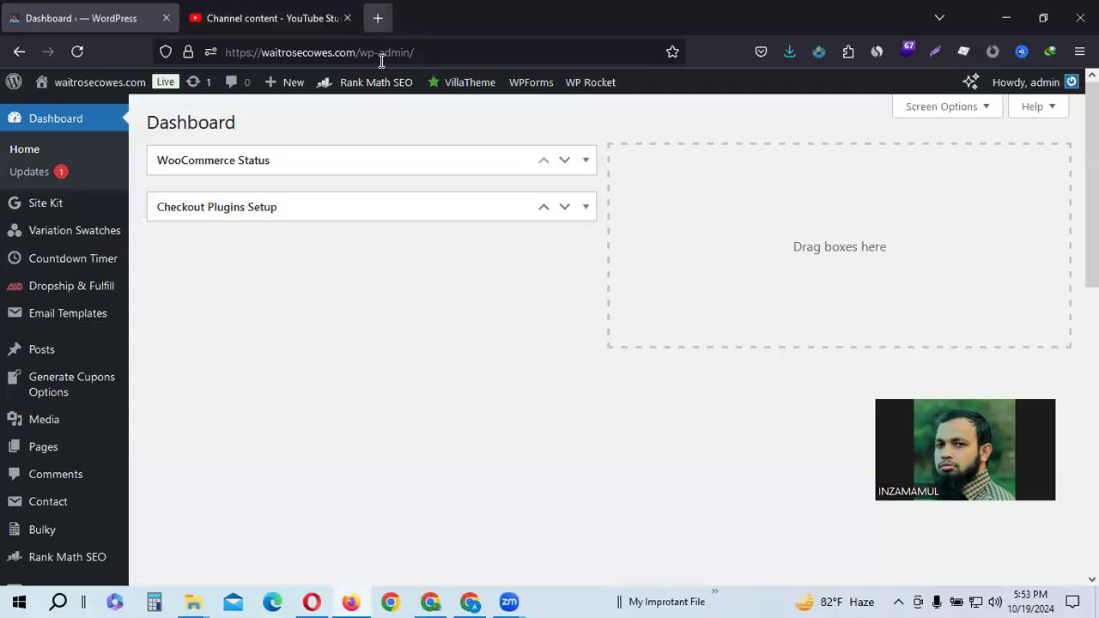
left_click(377, 18)
left_click(876, 339)
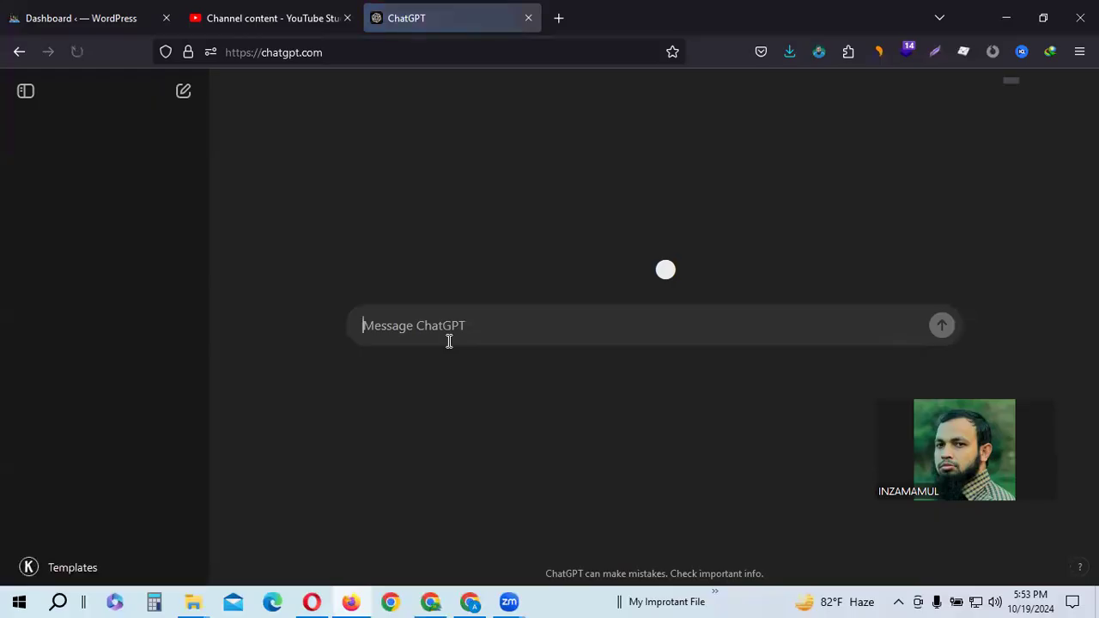
type("I")
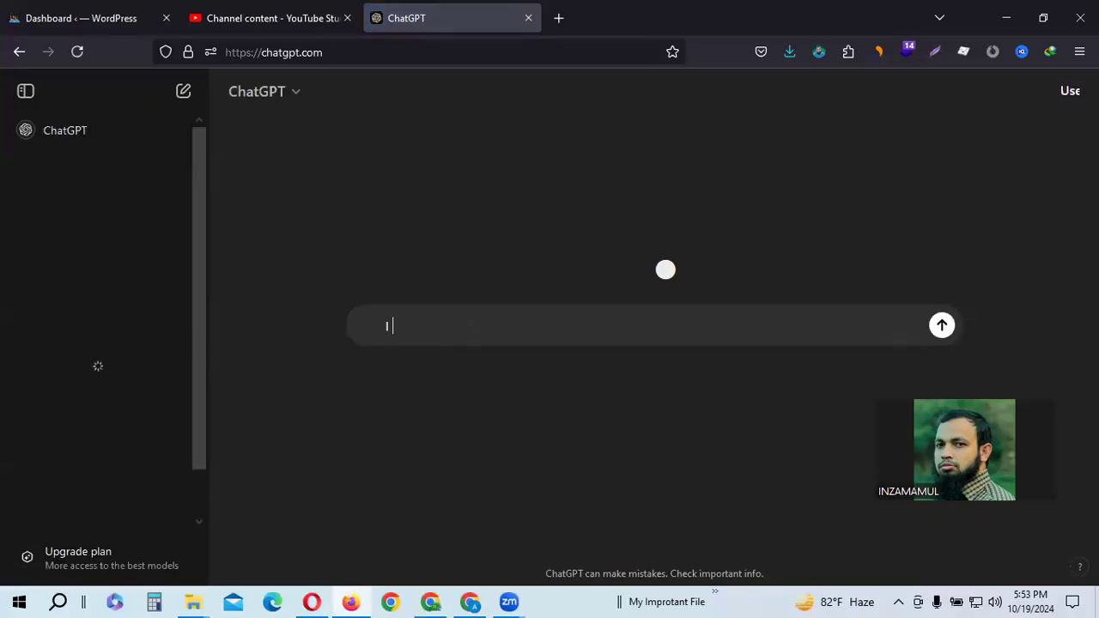
type(" need Ecommarce Bu")
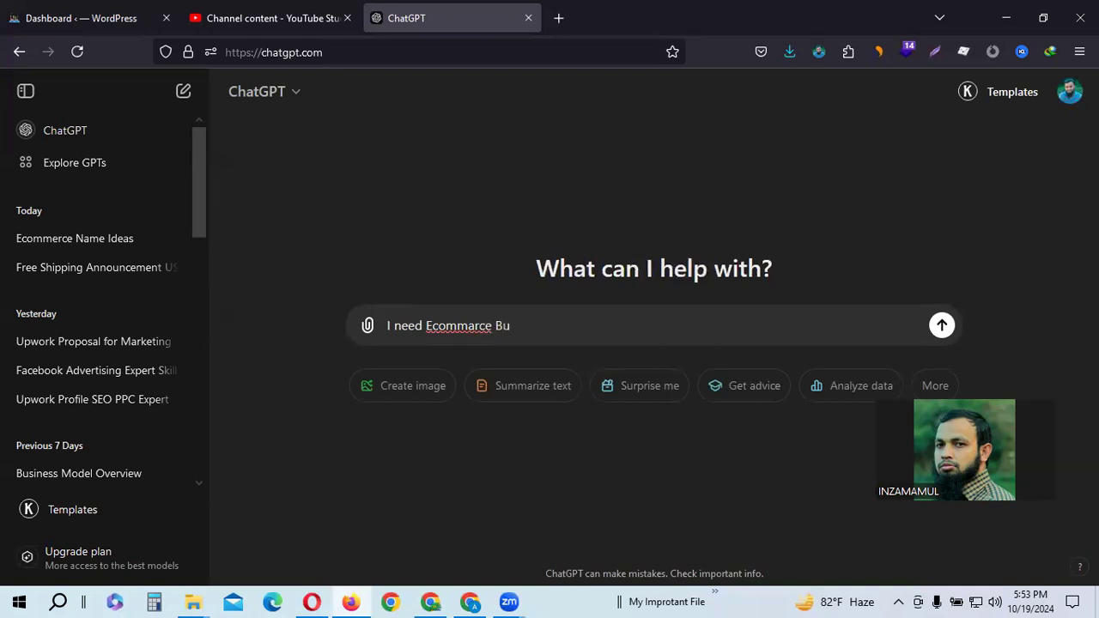
type("ame Idea")
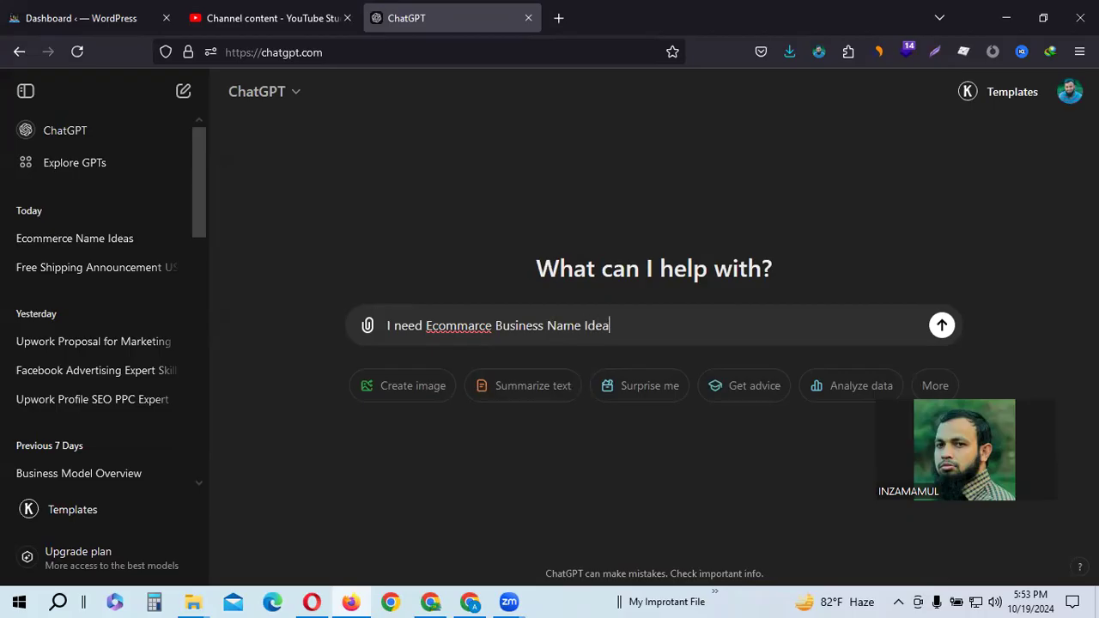
key("Return")
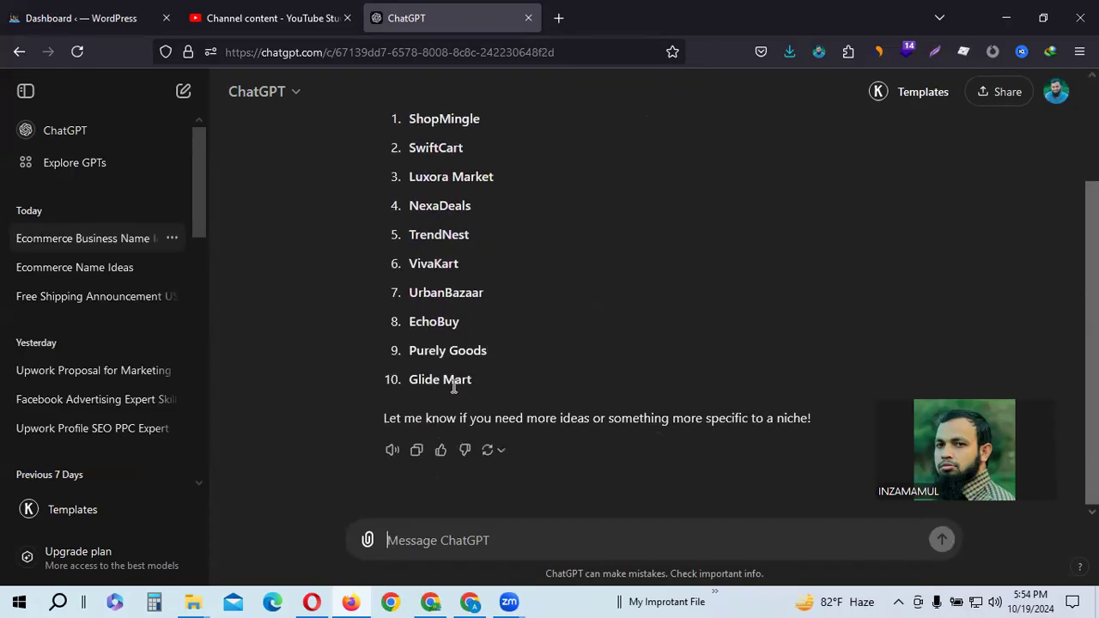
Step: Copy the suggested name EchoBuy from ChatGPT and enter it as the site name in the Pantheon form in Chrome
left_click_drag(413, 327, 457, 328)
left_click(262, 13)
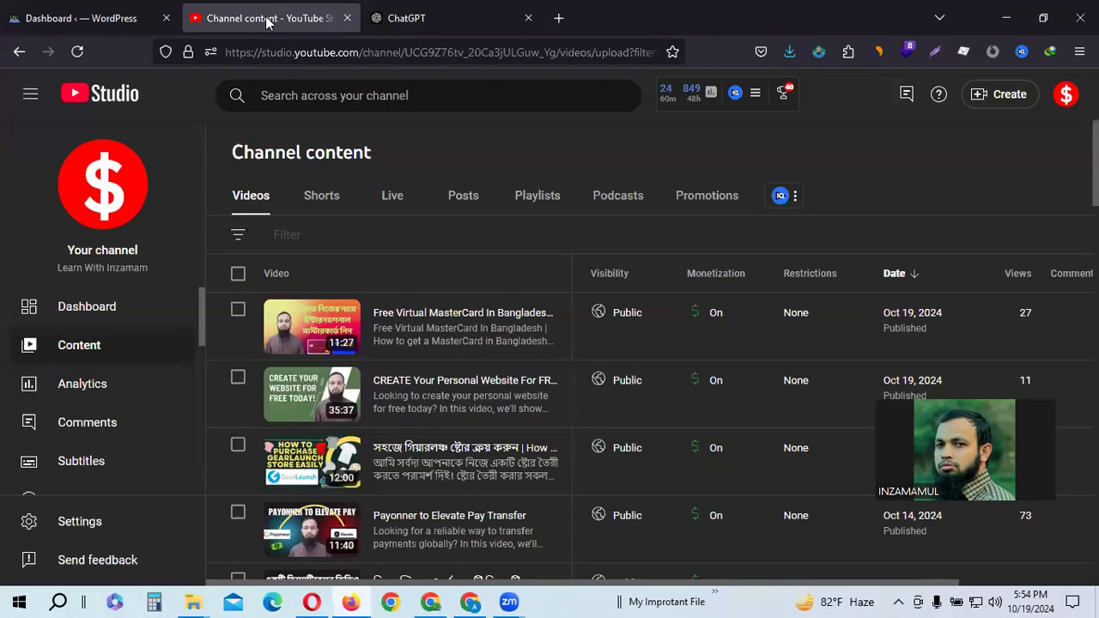
left_click(381, 10)
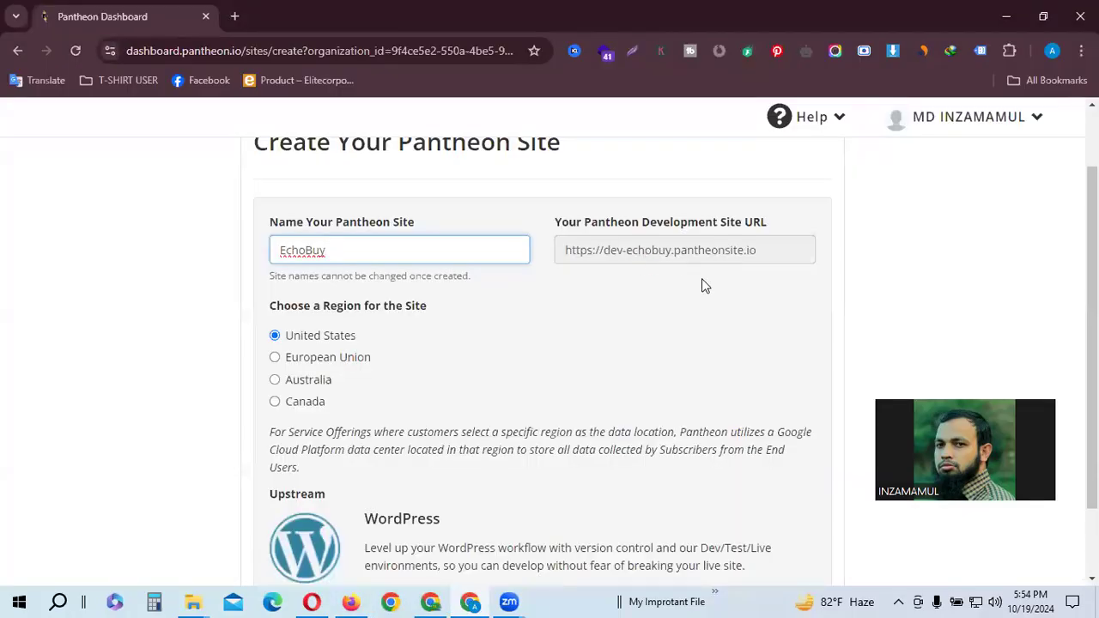
left_click(648, 273)
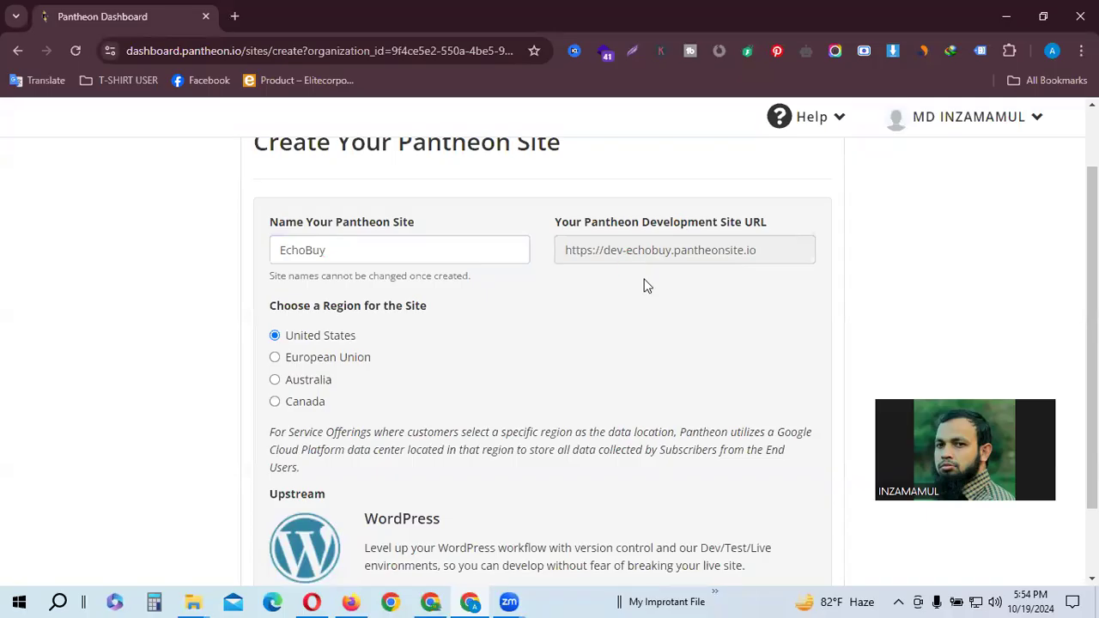
Step: Submit the WordPress site form with the United States region and read the response about the submission
scroll(341, 332, "down", 2)
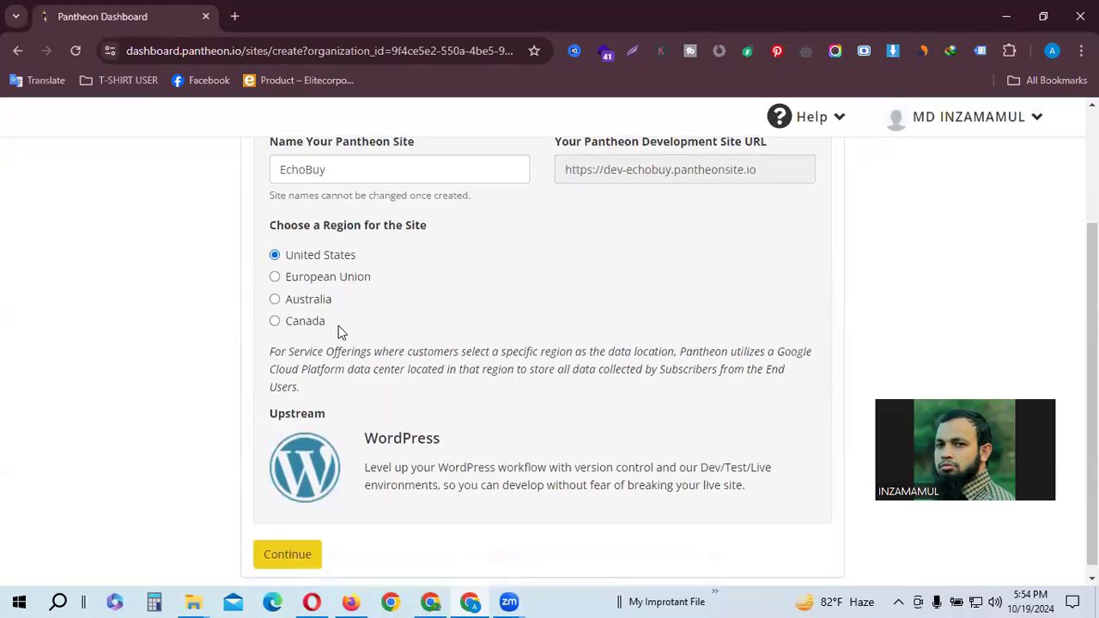
left_click(289, 544)
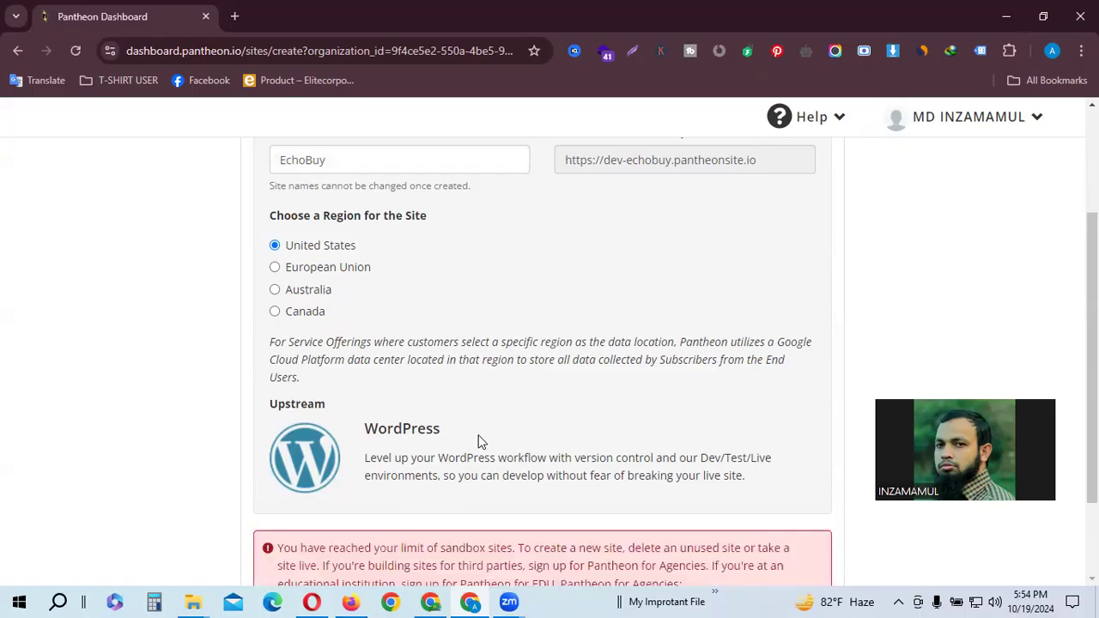
scroll(481, 455, "down", 1)
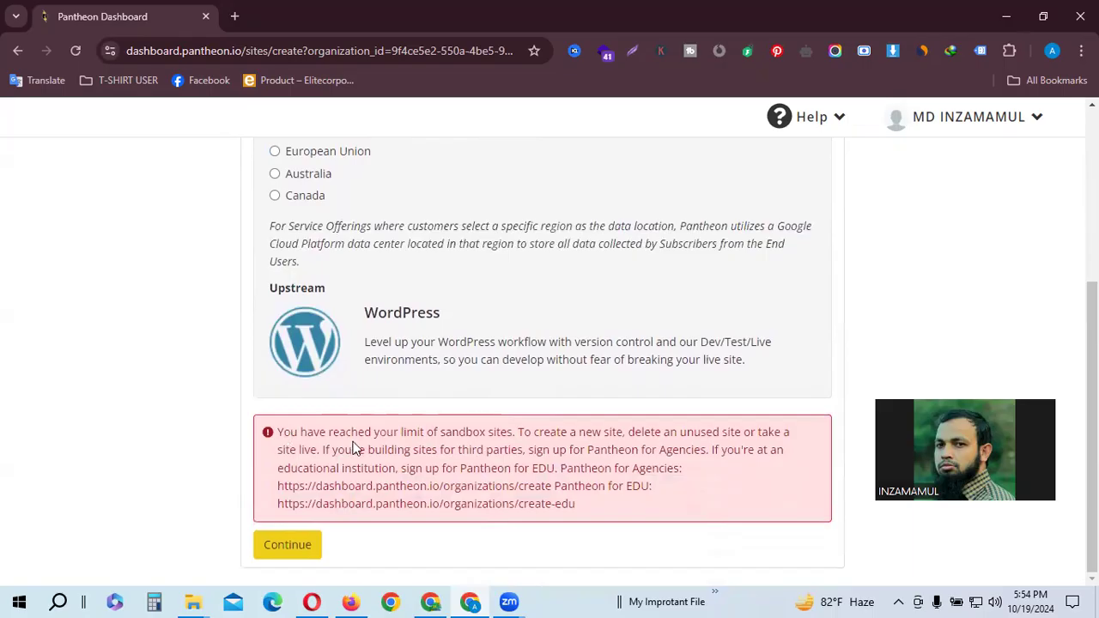
left_click_drag(416, 435, 743, 436)
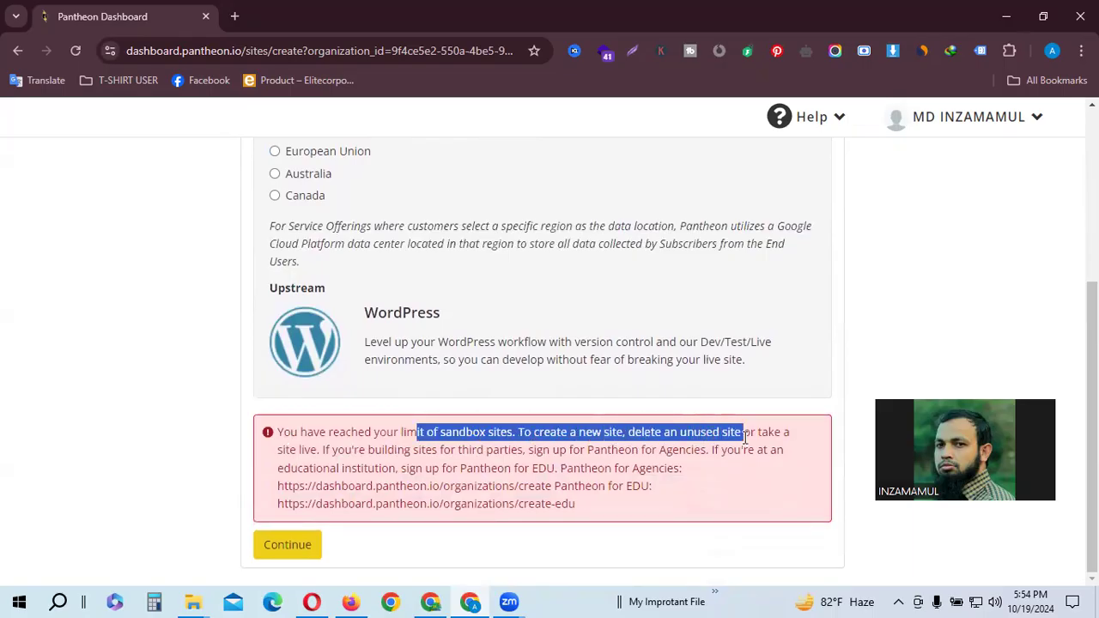
scroll(570, 435, "up", 3)
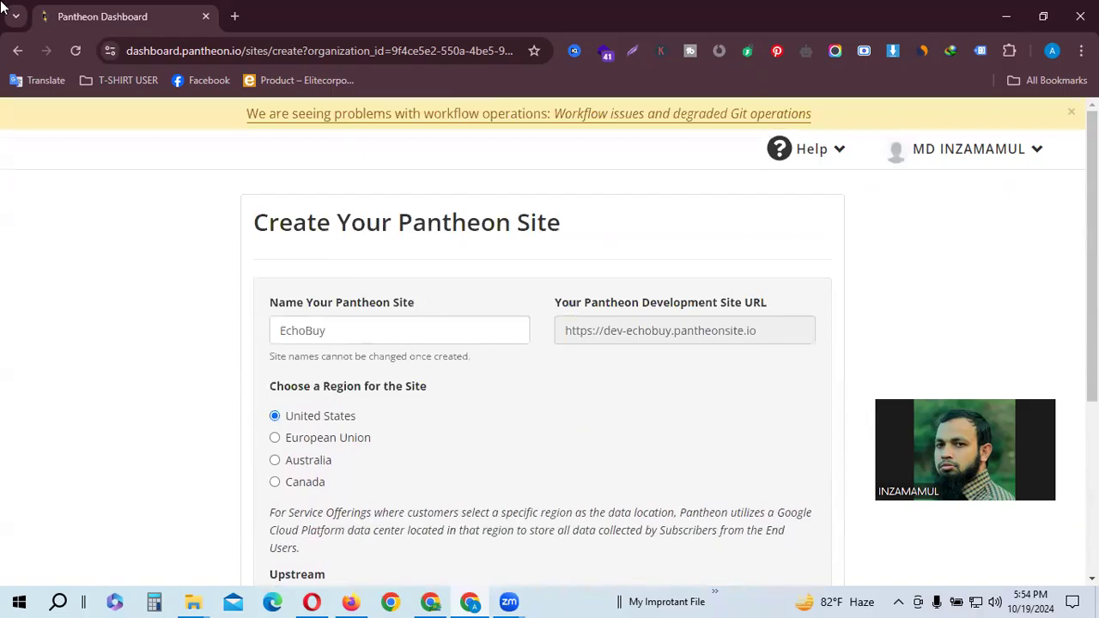
scroll(382, 325, "down", 5)
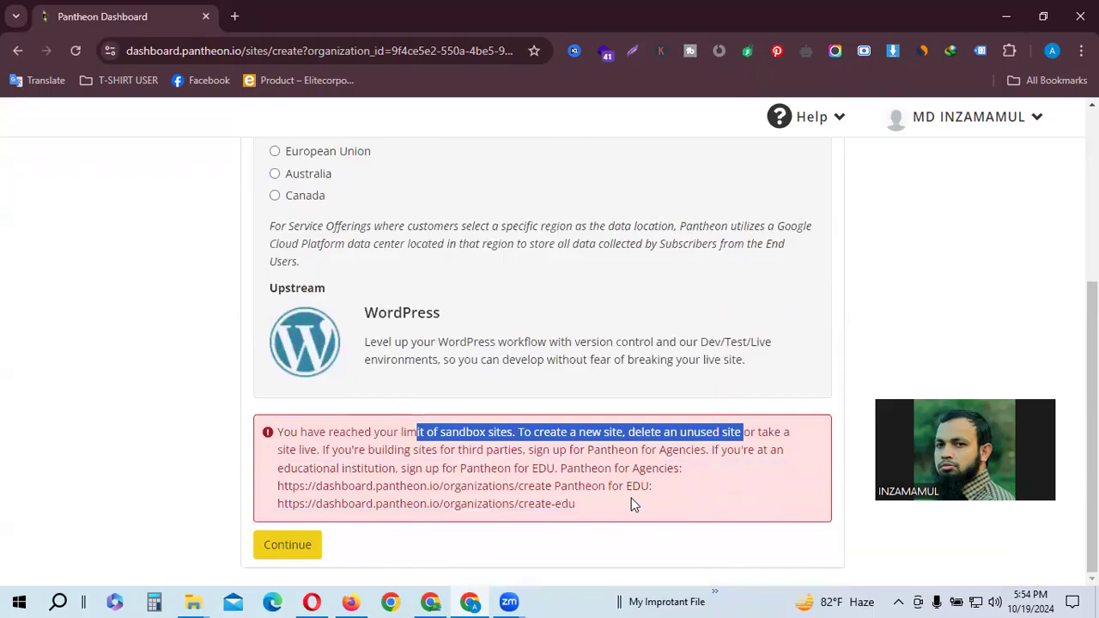
scroll(220, 333, "up", 5)
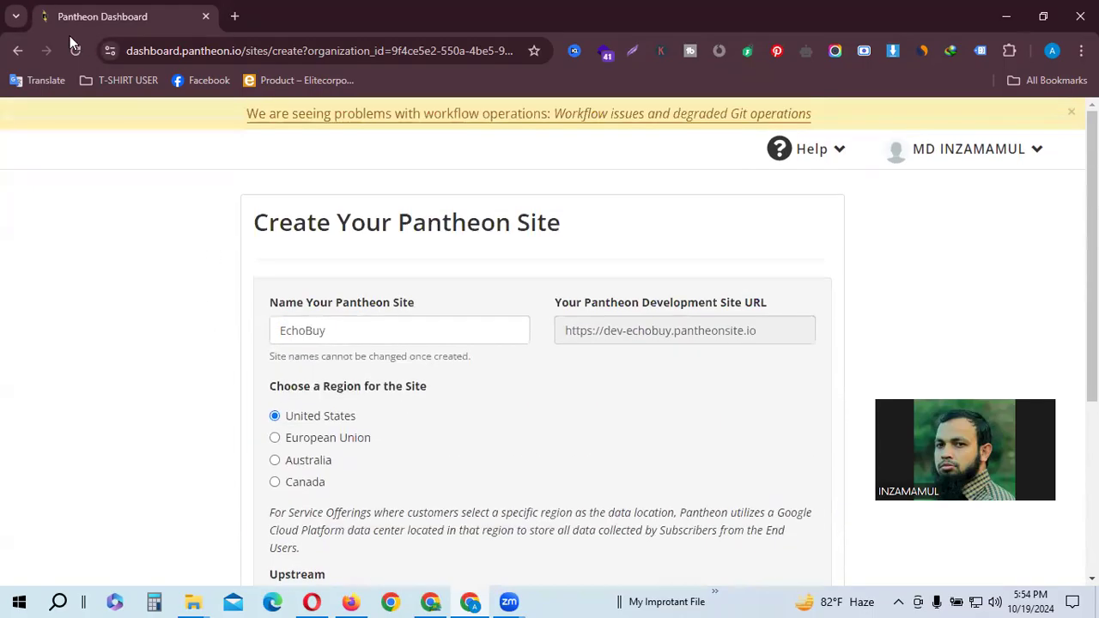
Step: Leave the creation form, show the workspace's list of sites and open the frozen site gmcbacth4
left_click(14, 54)
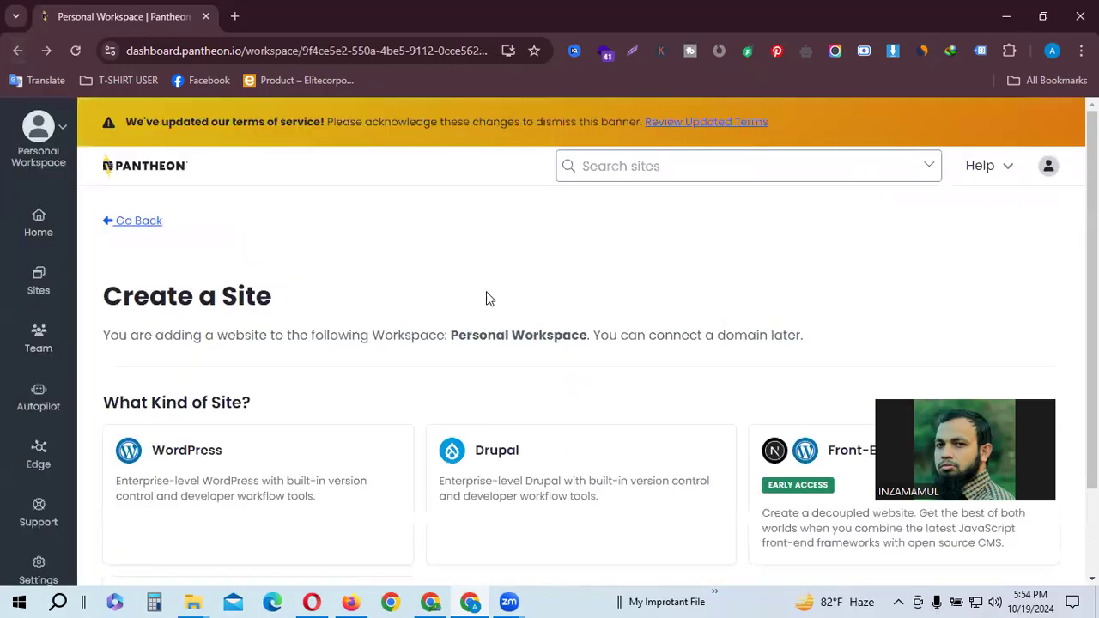
left_click(41, 286)
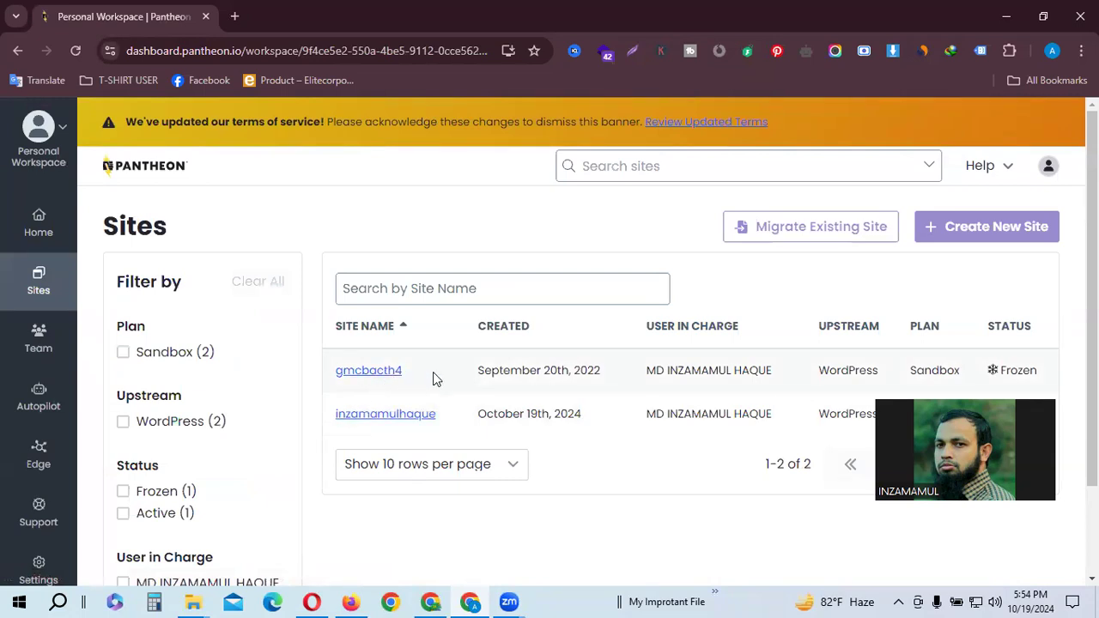
scroll(624, 378, "down", 1)
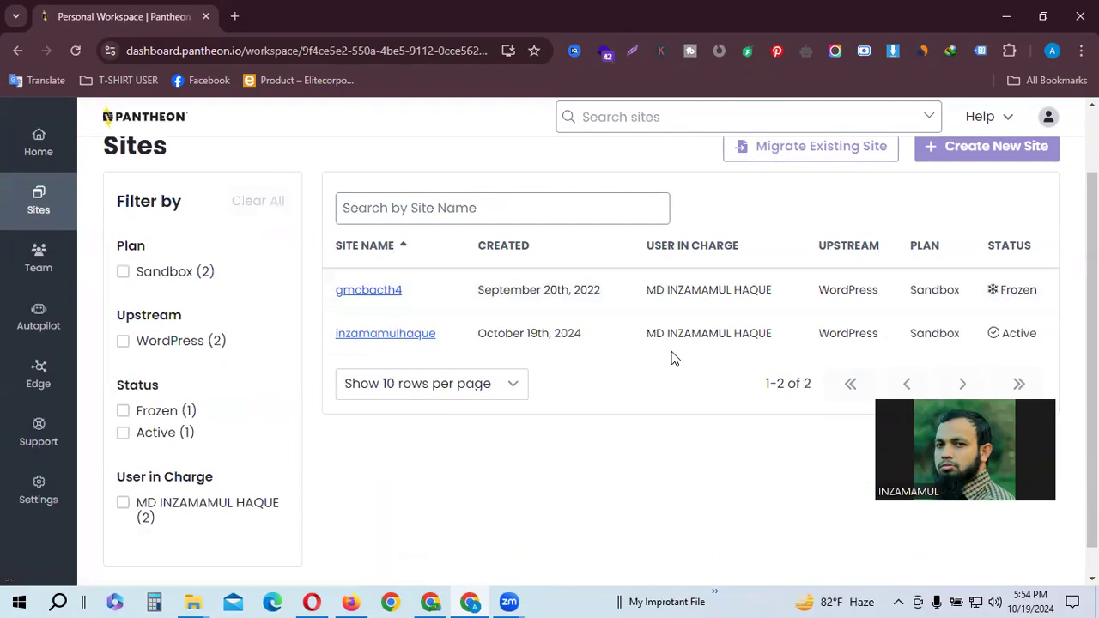
left_click(375, 289)
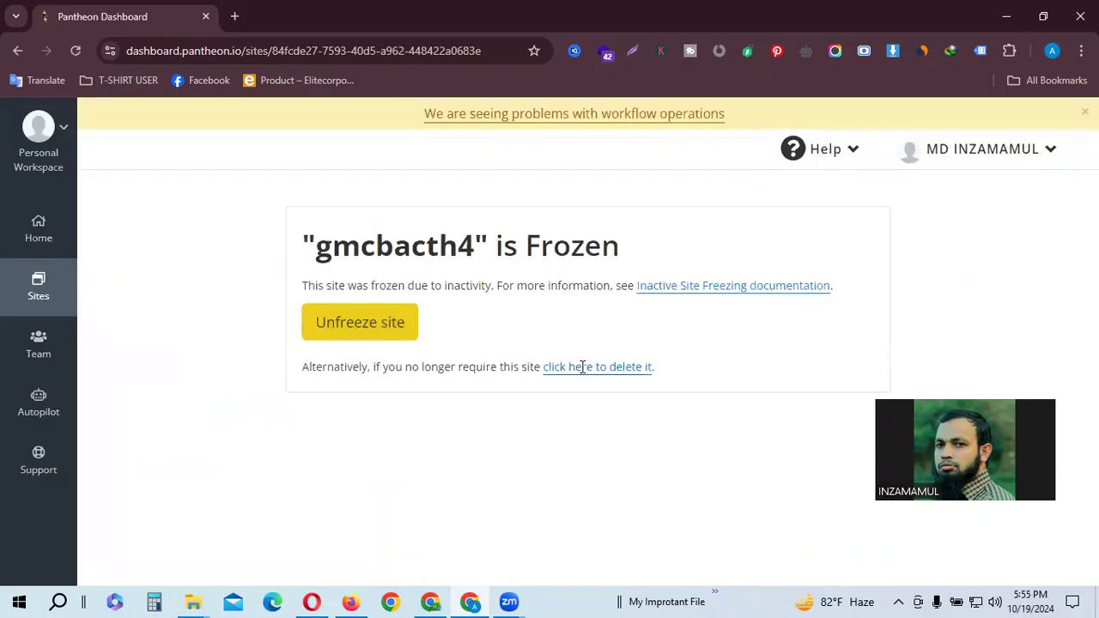
Step: Delete the frozen site gmcbacth4, entering its name gmcbacth4 to confirm the permanent deletion
left_click(584, 368)
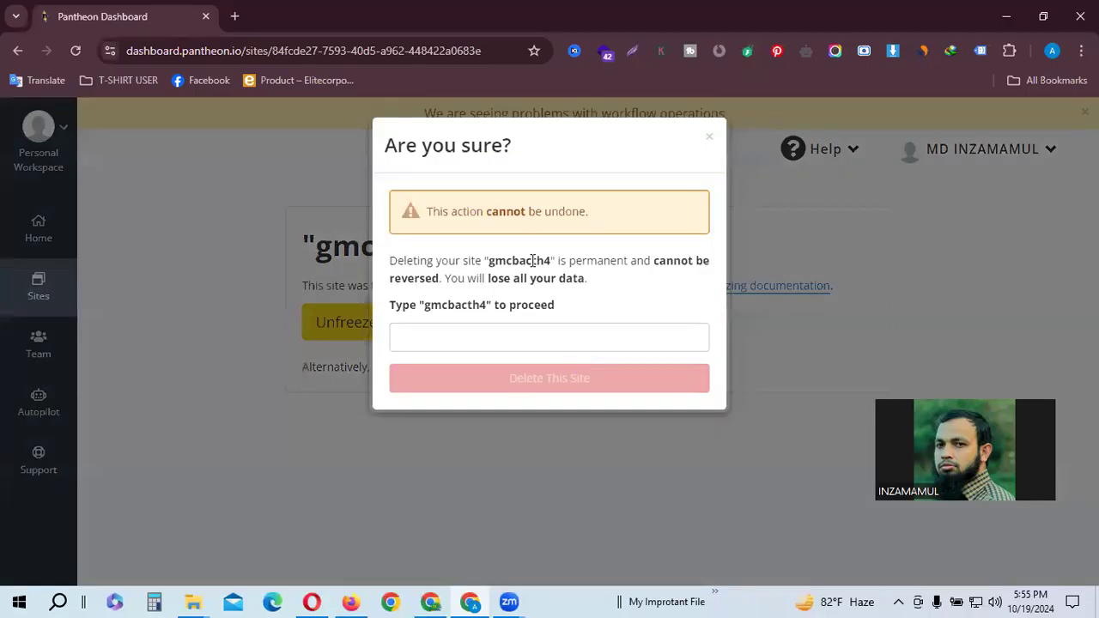
left_click(512, 344)
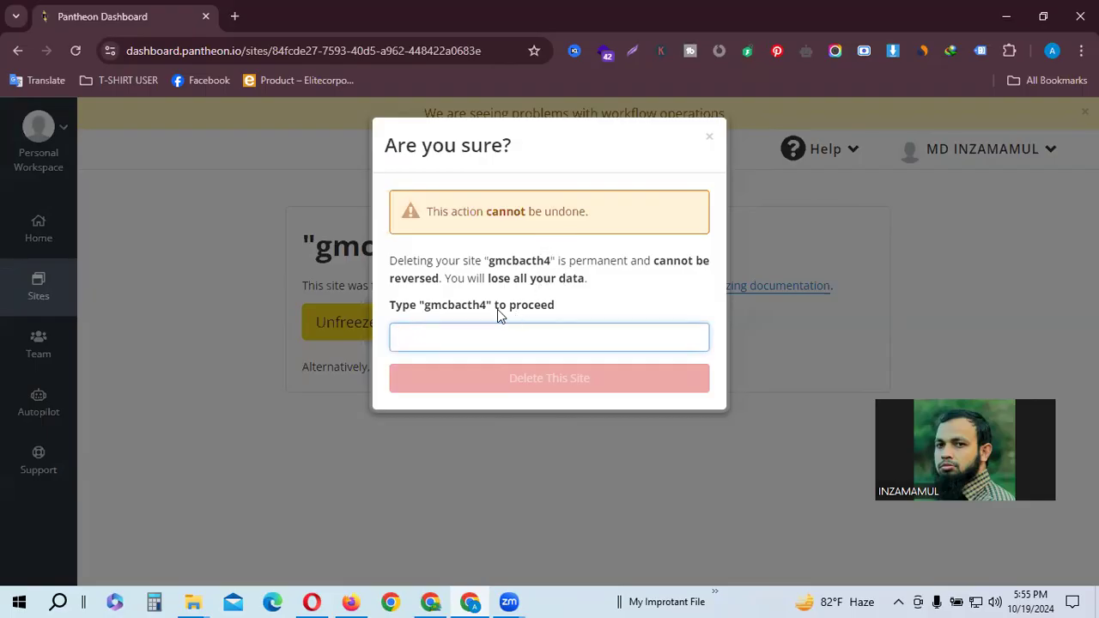
left_click_drag(422, 307, 486, 311)
key("ctrl+c")
left_click(430, 339)
key("ctrl+v")
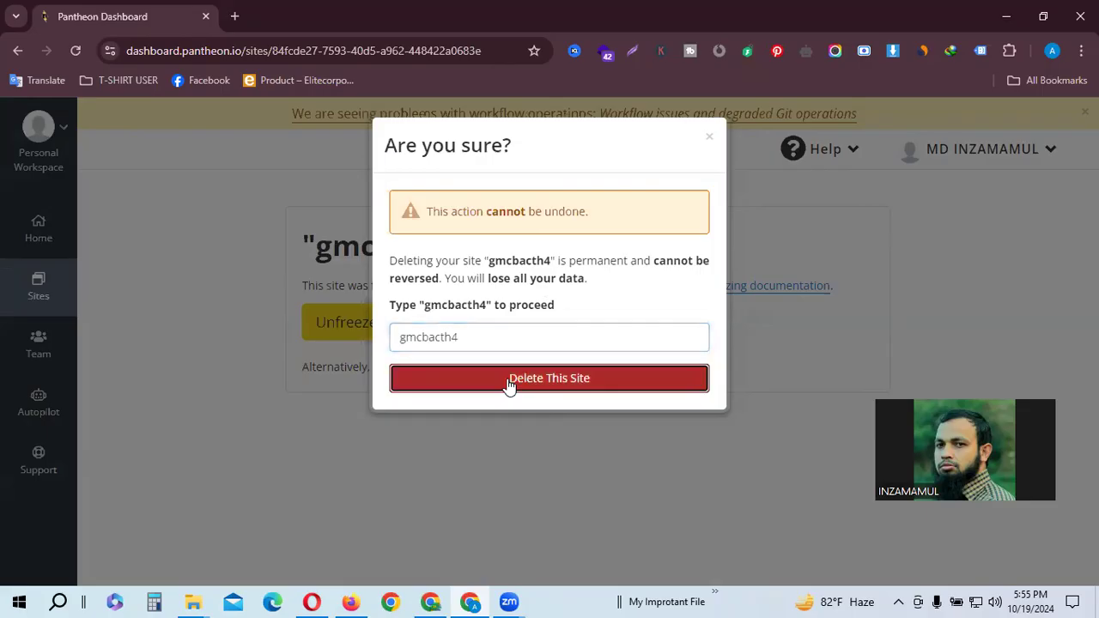
left_click(508, 379)
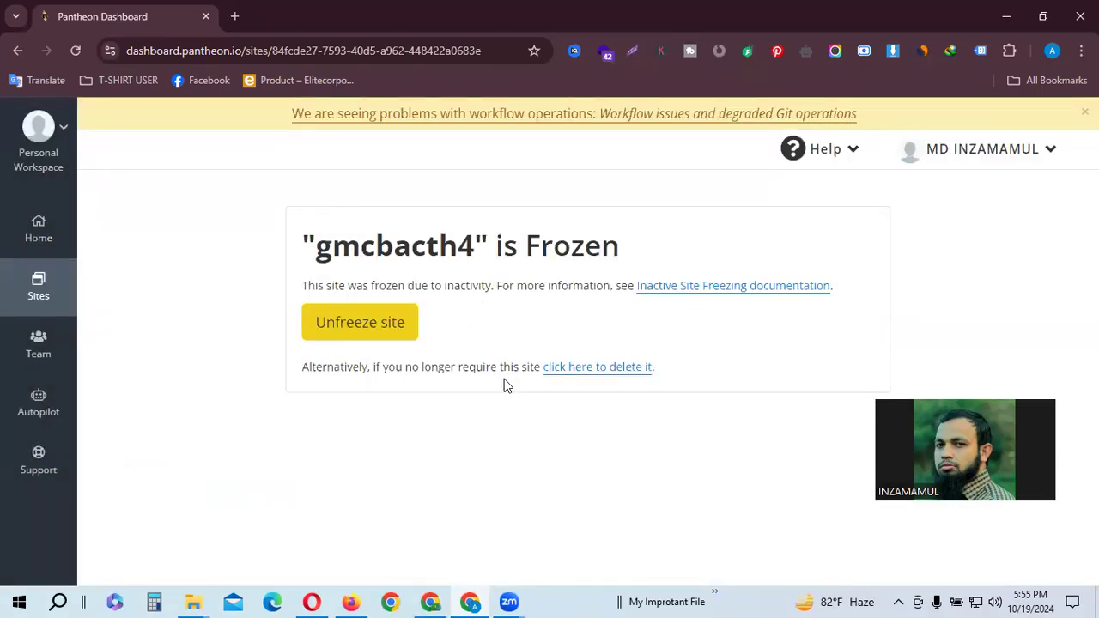
left_click(381, 329)
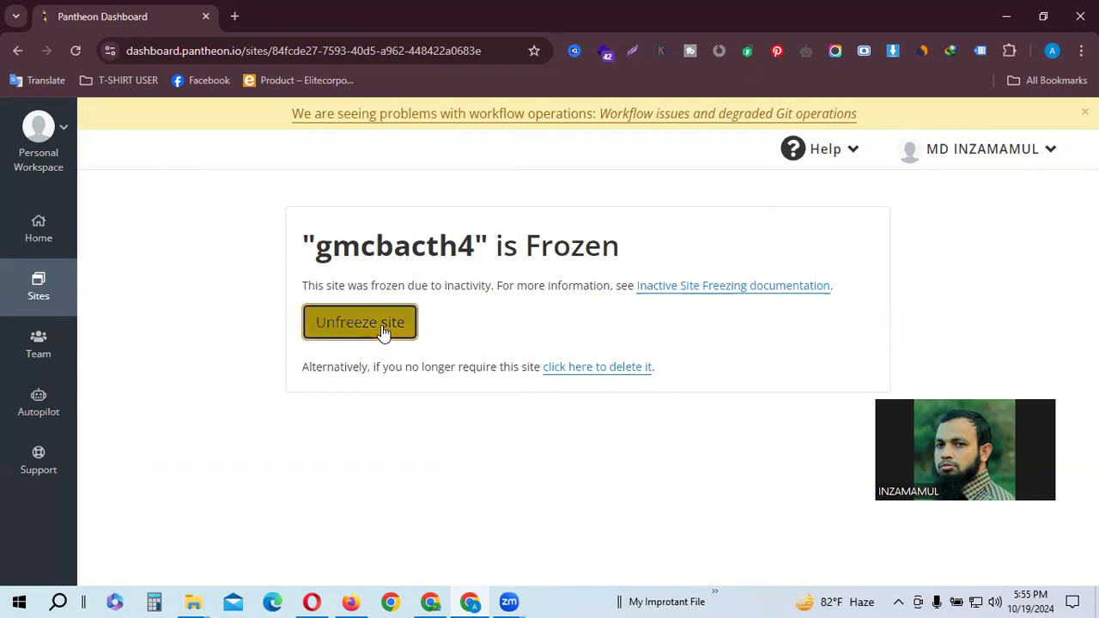
left_click(606, 367)
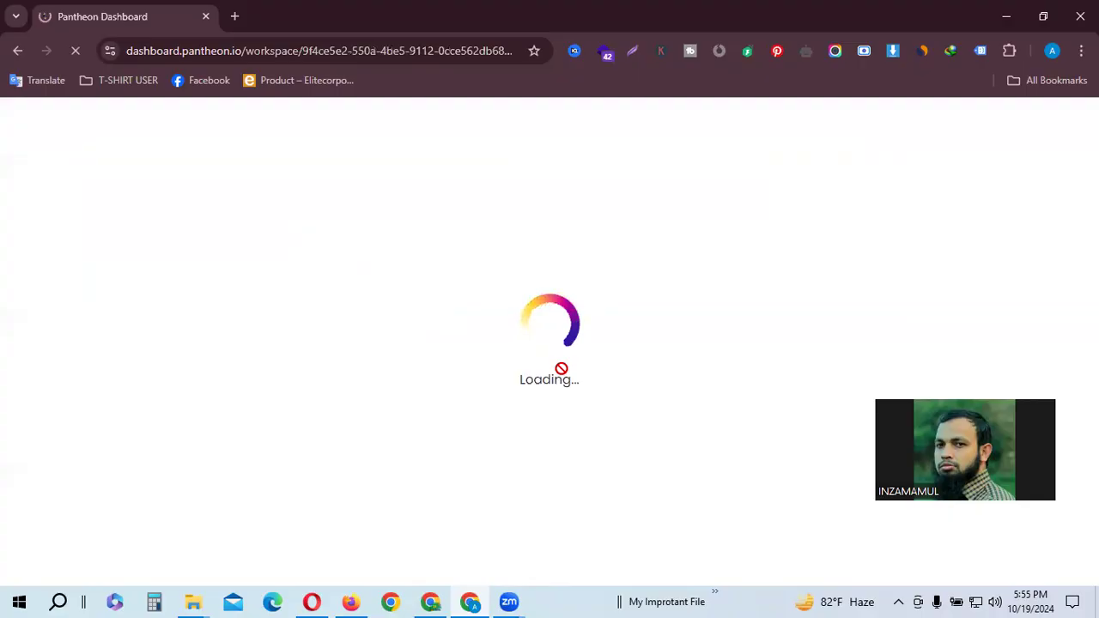
Step: Check the Personal Workspace home page for the number of sandbox sites used and remaining
scroll(518, 360, "down", 3)
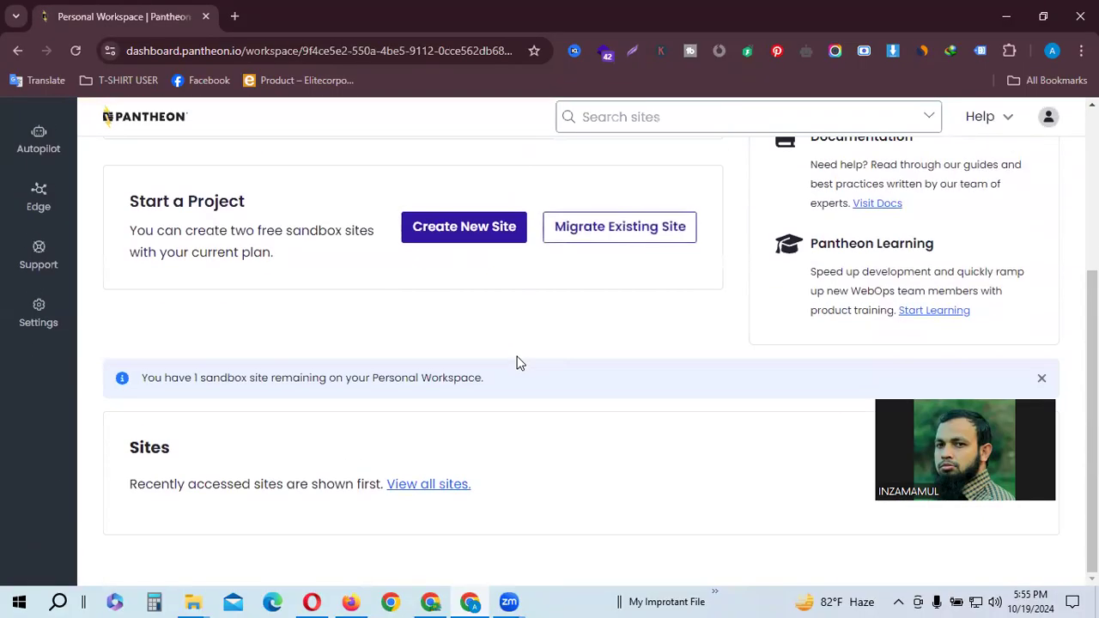
scroll(518, 362, "up", 3)
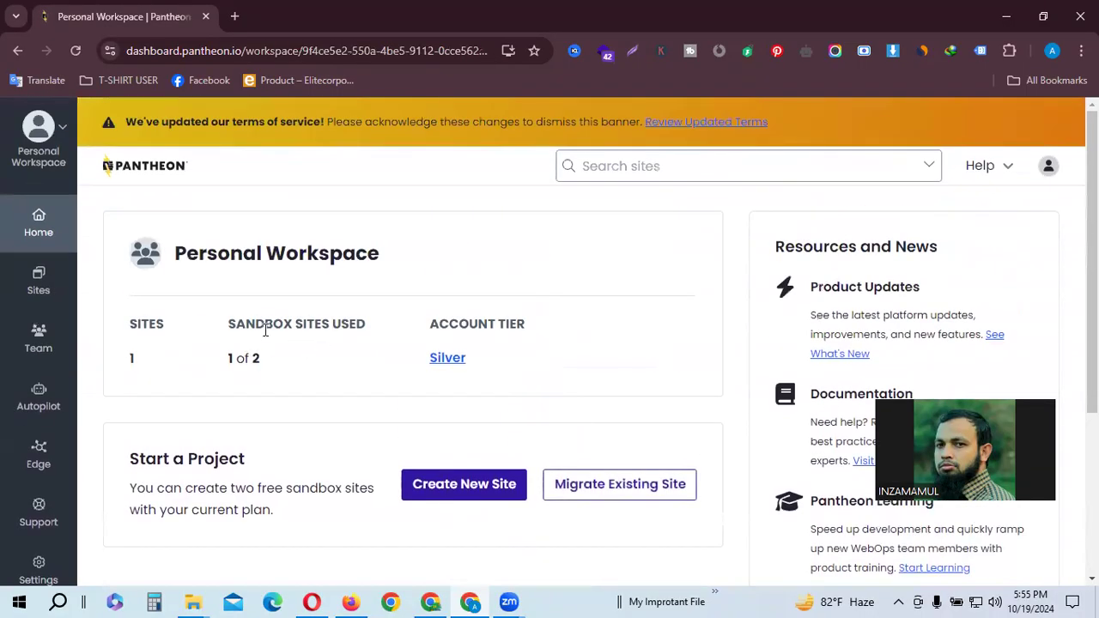
left_click_drag(229, 326, 370, 332)
left_click(489, 348)
scroll(489, 348, "down", 3)
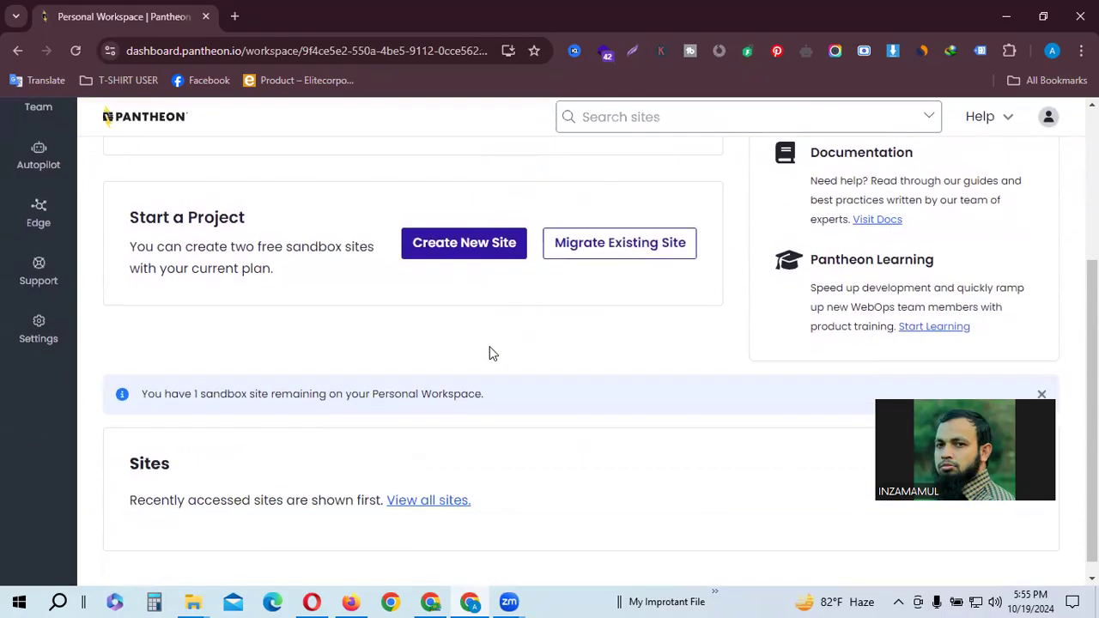
Step: Start a new site in the Personal Workspace and choose WordPress as its type
left_click(477, 257)
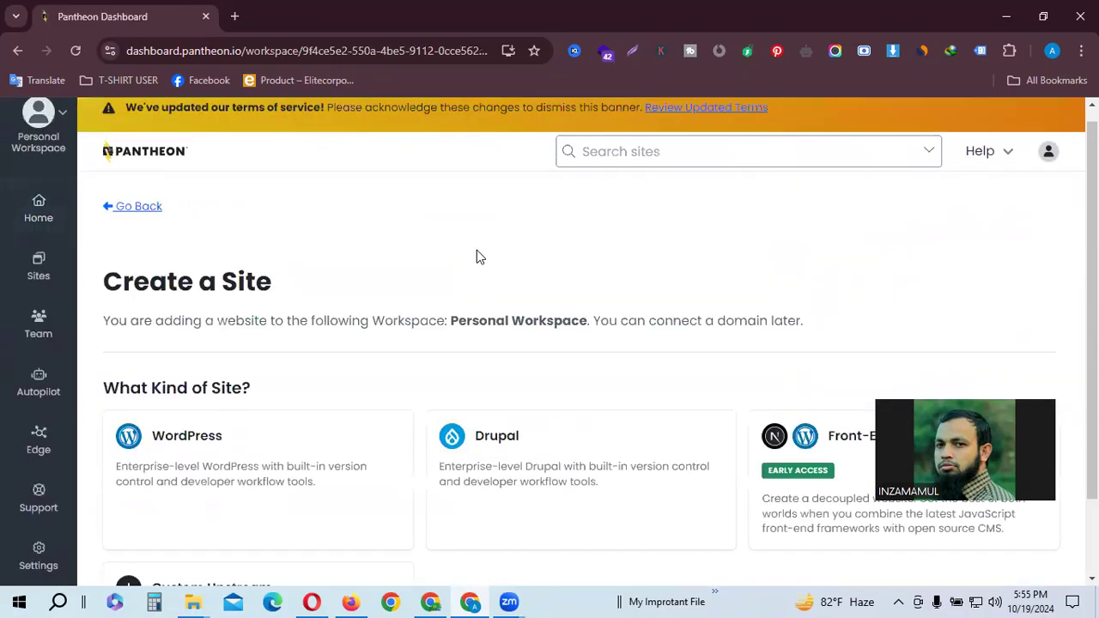
scroll(477, 258, "down", 1)
left_click(237, 354)
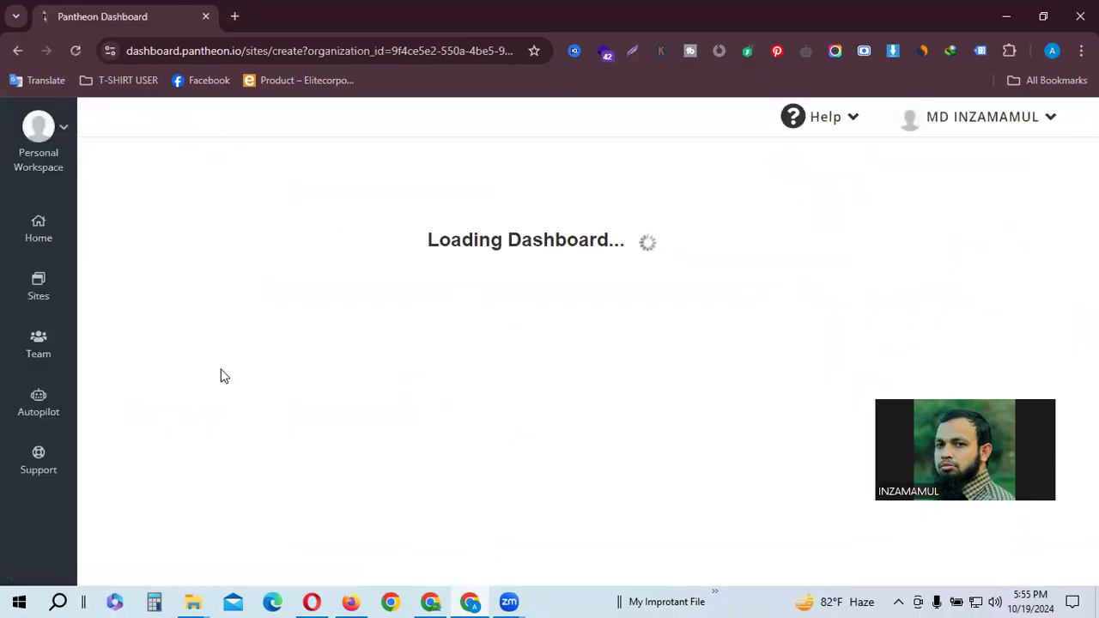
Step: Name the new WordPress site EchoBuy, keep the United States region and submit the creation form
left_click(407, 599)
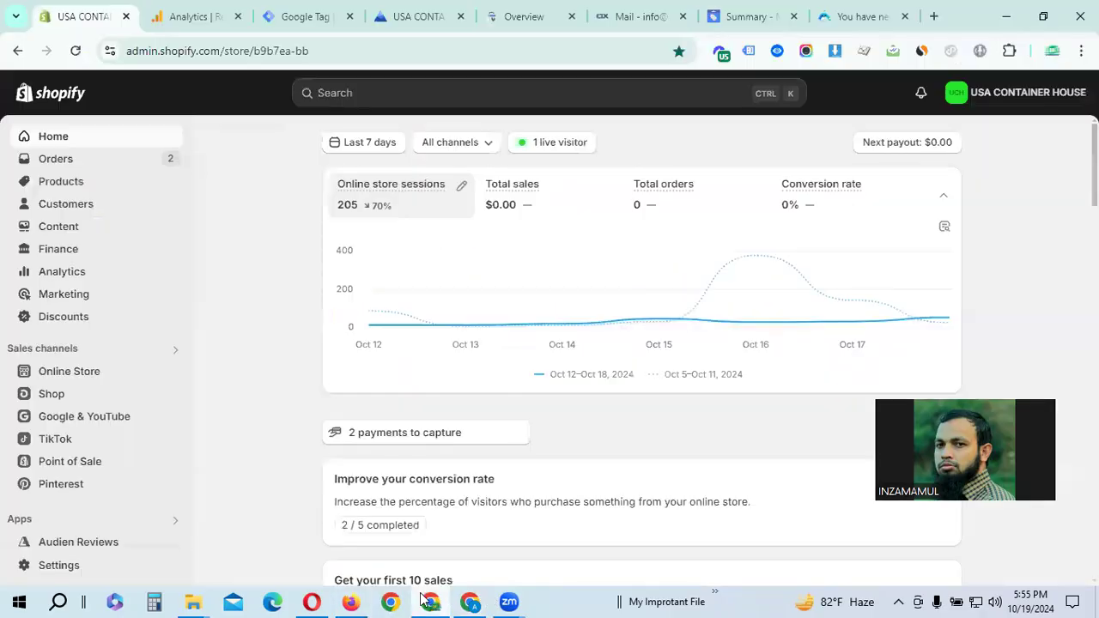
left_click(348, 599)
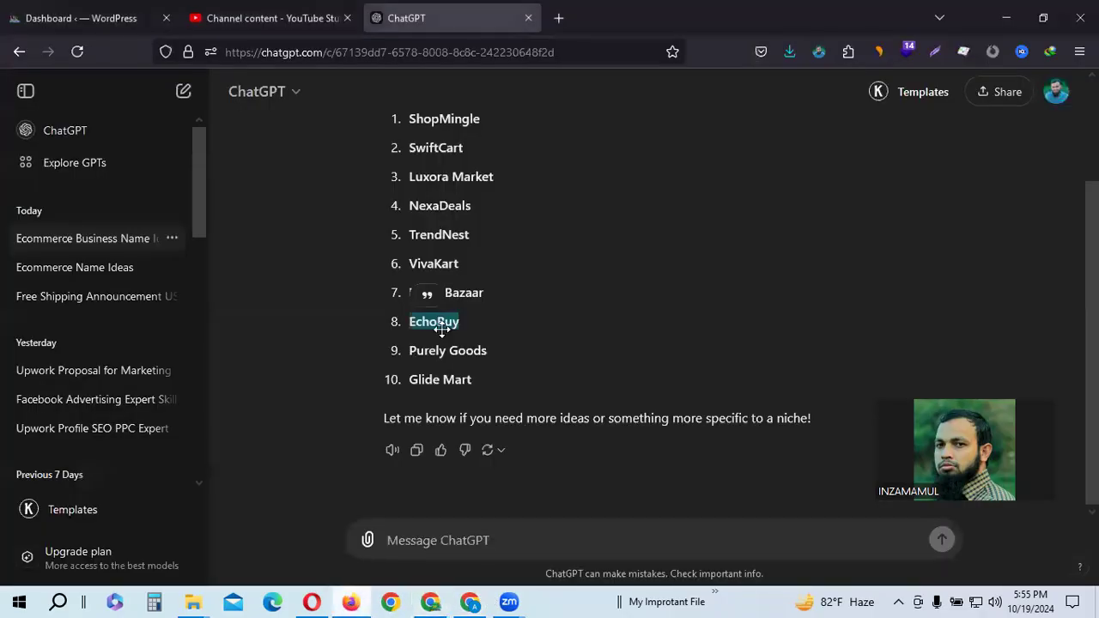
left_click(470, 601)
left_click(387, 340)
key("ctrl+v")
scroll(393, 397, "down", 2)
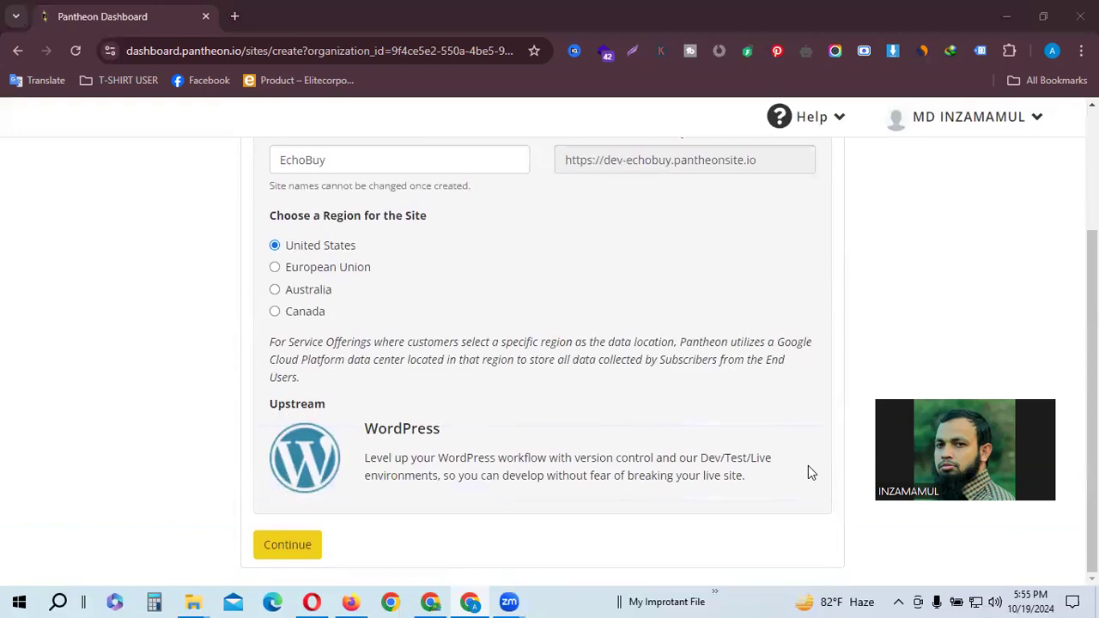
left_click(284, 546)
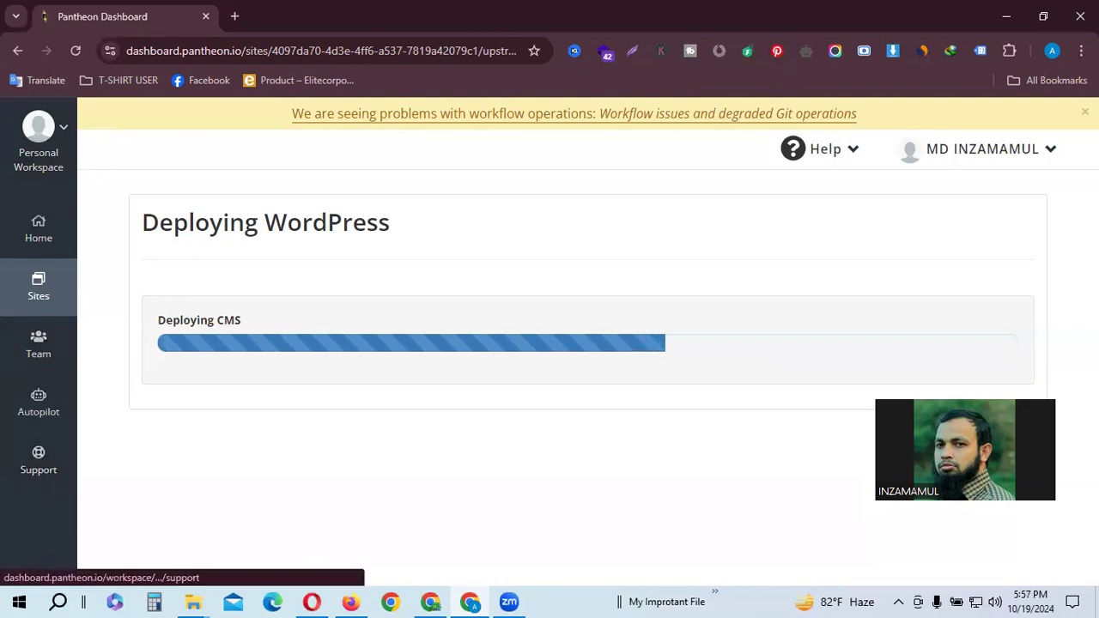
Step: Wait for the WordPress deployment to finish, open the EchoBuy site dashboard and look over its Dev environment
left_click_drag(142, 223, 378, 224)
left_click_drag(168, 325, 243, 325)
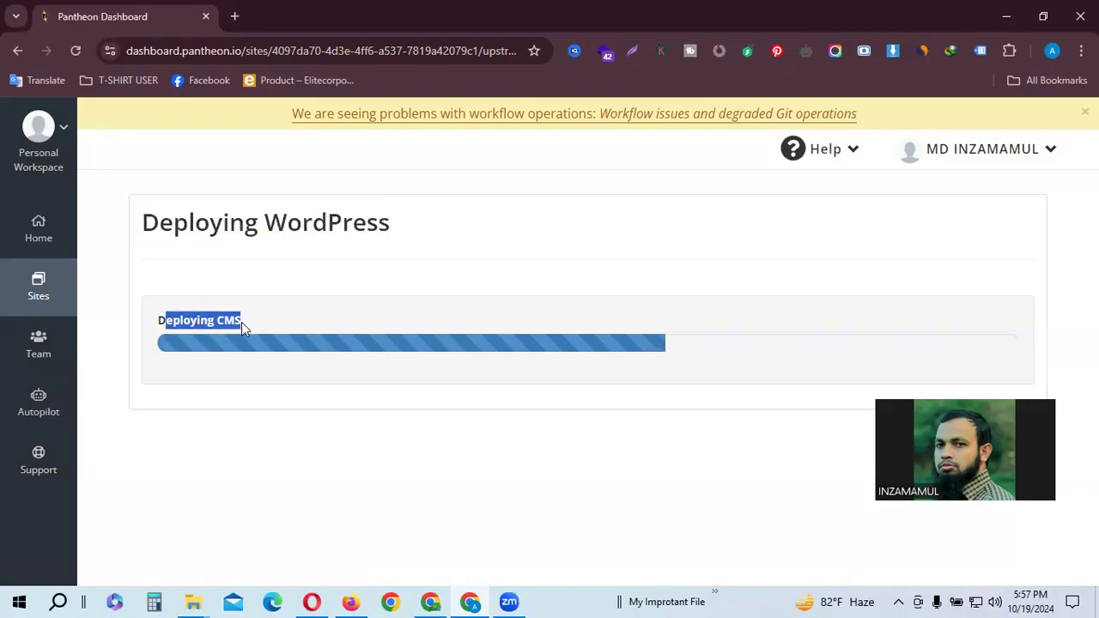
left_click(425, 434)
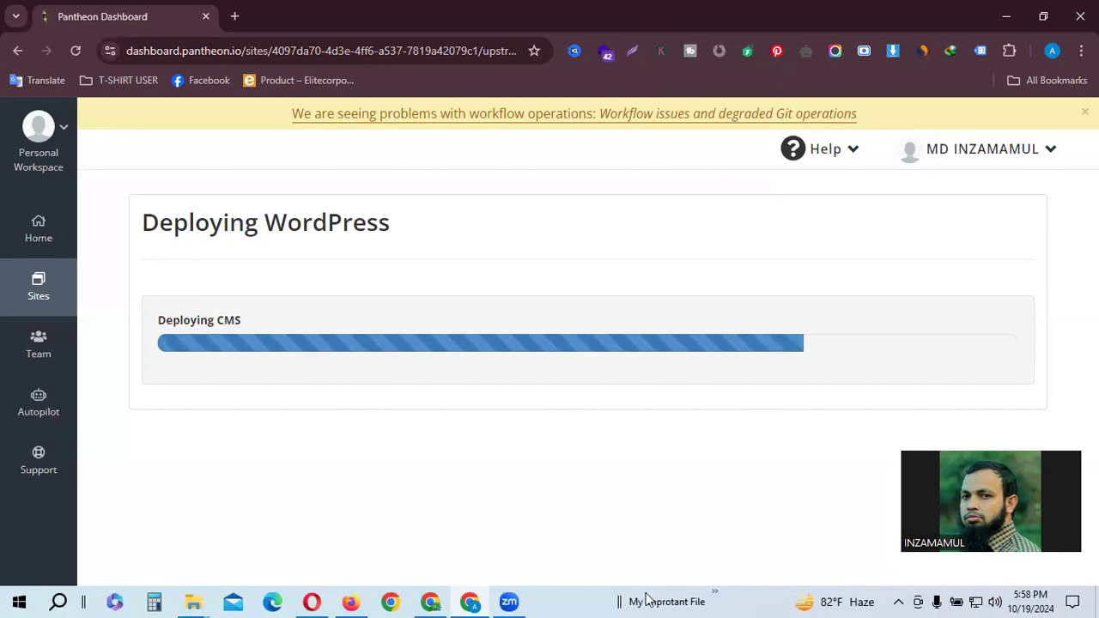
left_click(512, 601)
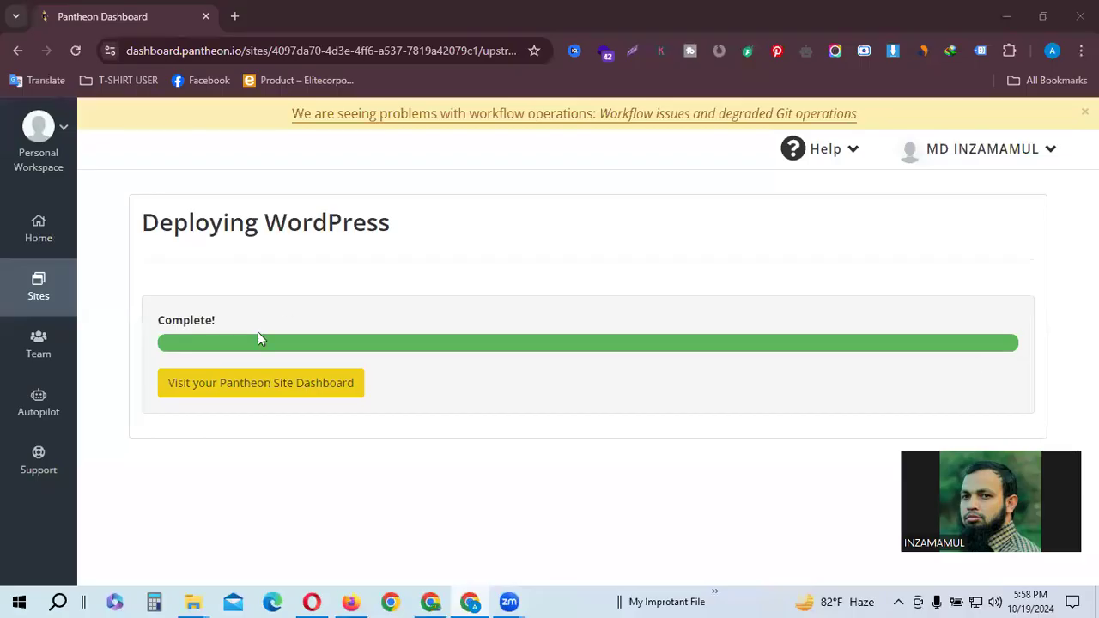
left_click_drag(166, 322, 286, 343)
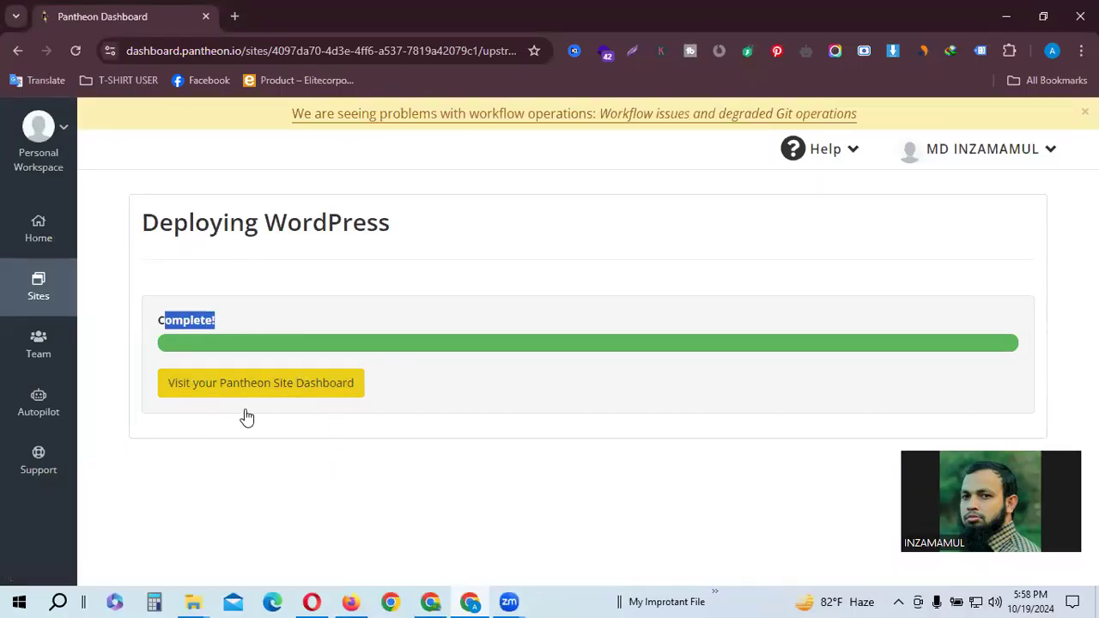
left_click(295, 389)
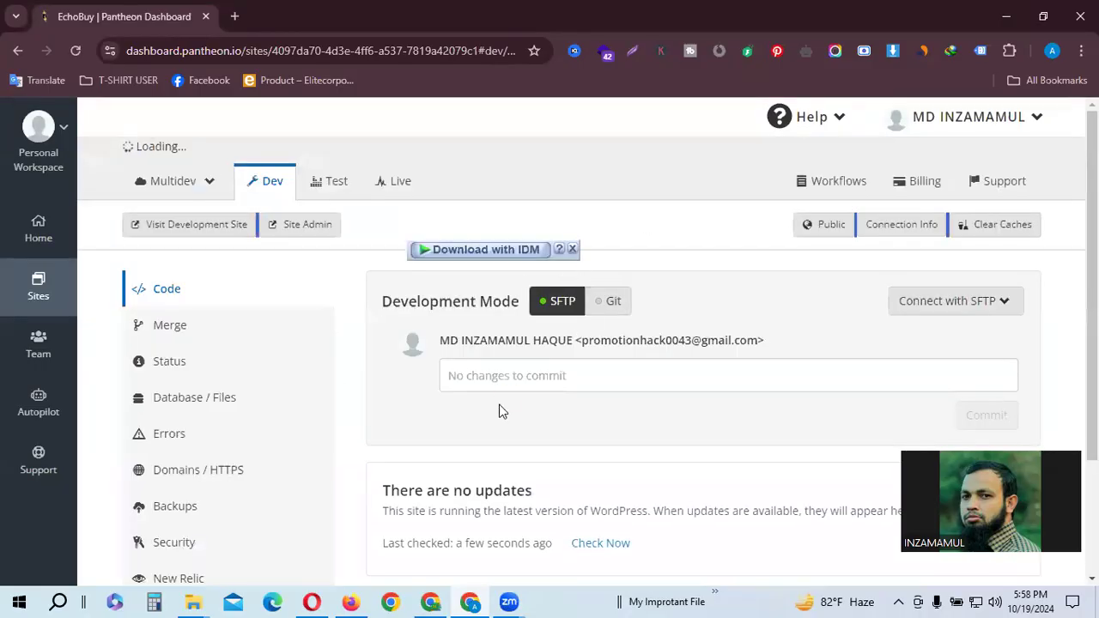
scroll(501, 410, "down", 3)
scroll(455, 438, "up", 3)
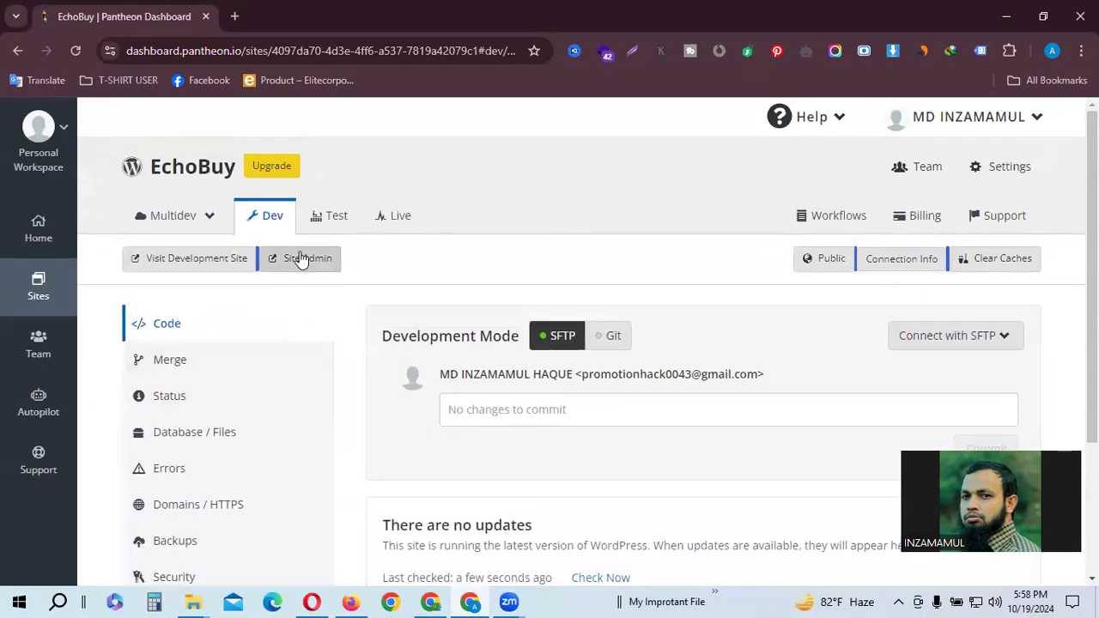
double_click(175, 163)
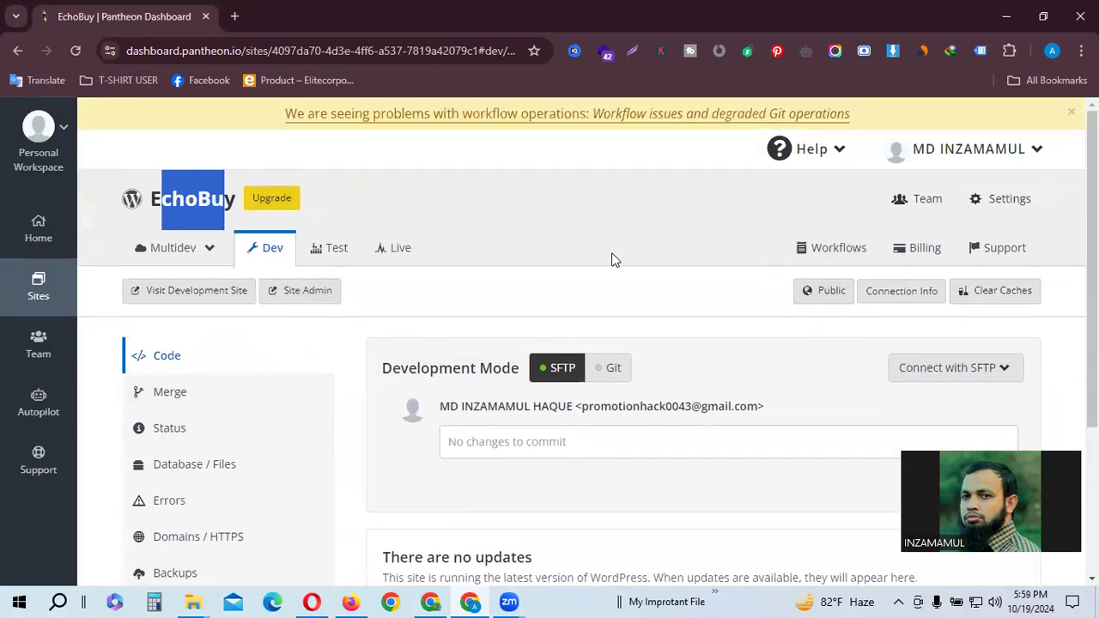
left_click(613, 259)
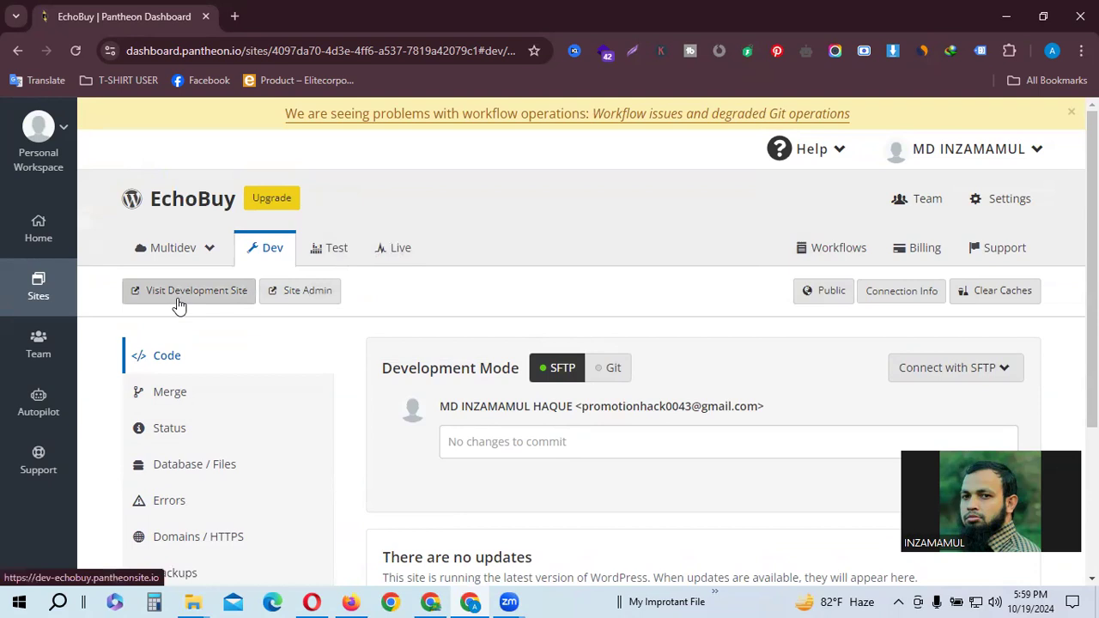
Step: Capture the top of the EchoBuy dashboard with Lightshot and mark Site Admin with a red rectangle and arrow
left_click(635, 52)
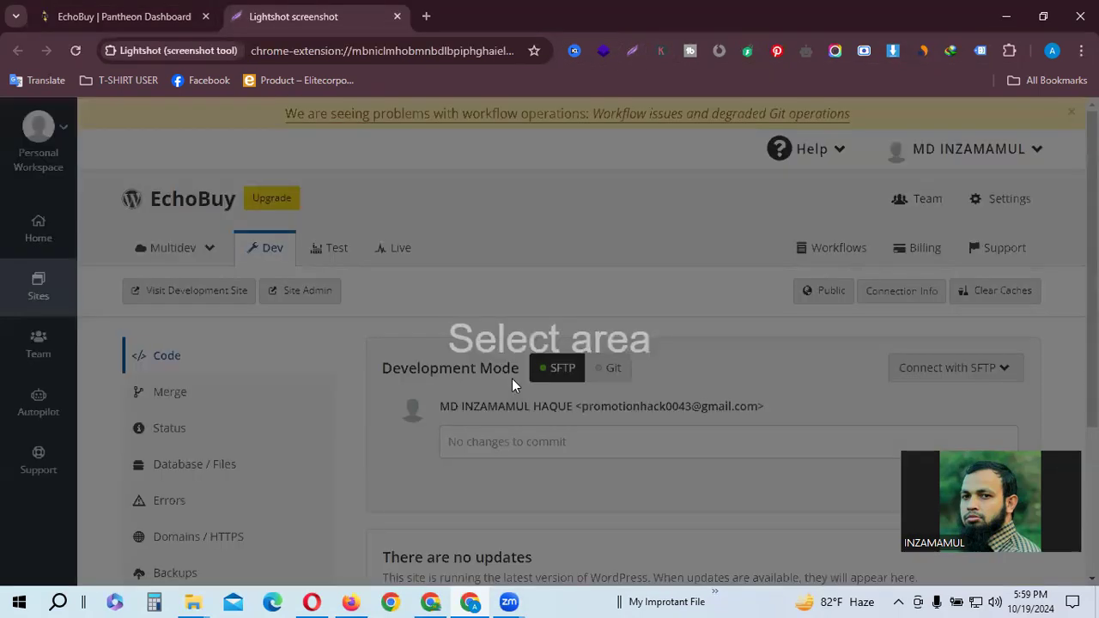
left_click_drag(146, 155, 493, 401)
left_click(508, 304)
left_click_drag(262, 269, 343, 314)
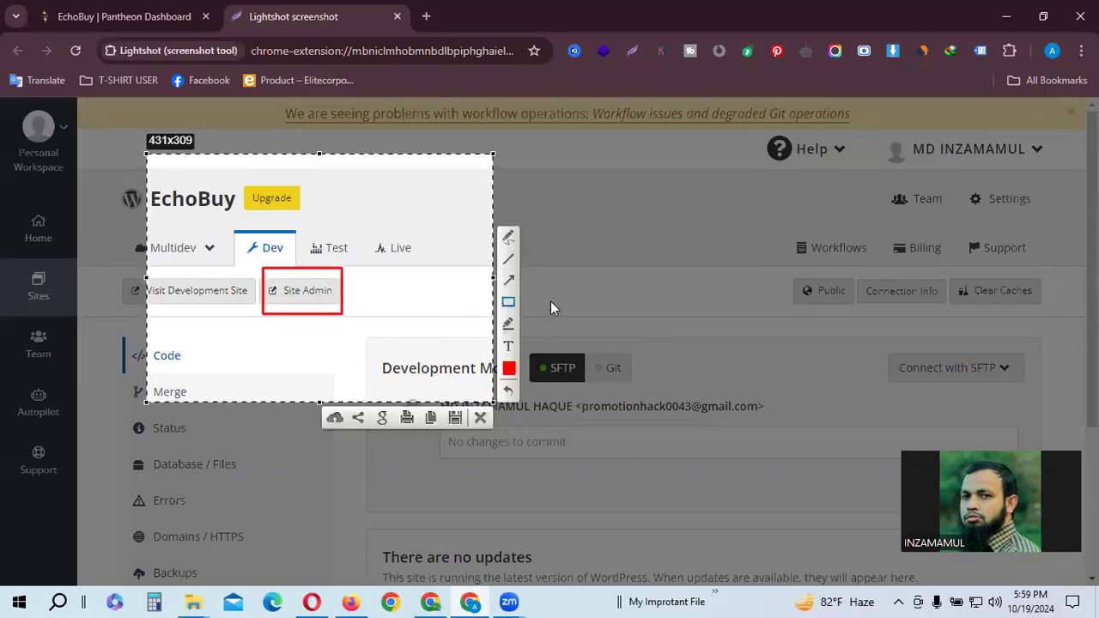
left_click(508, 282)
left_click_drag(405, 496, 308, 295)
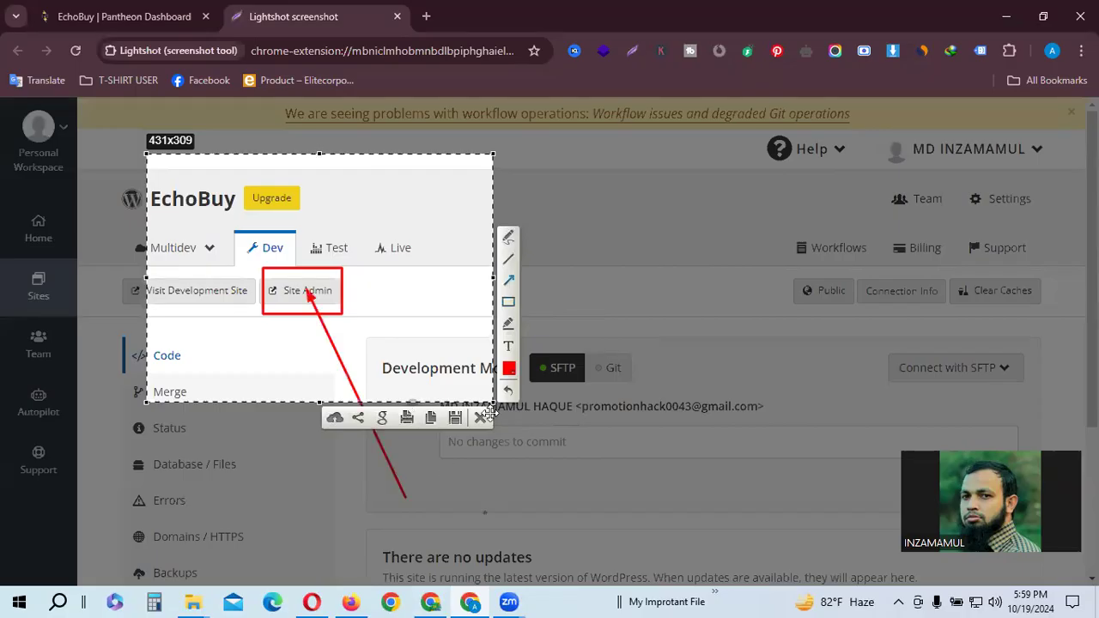
Step: Open the development site's admin and continue the WordPress installation in English (United States)
left_click(302, 286)
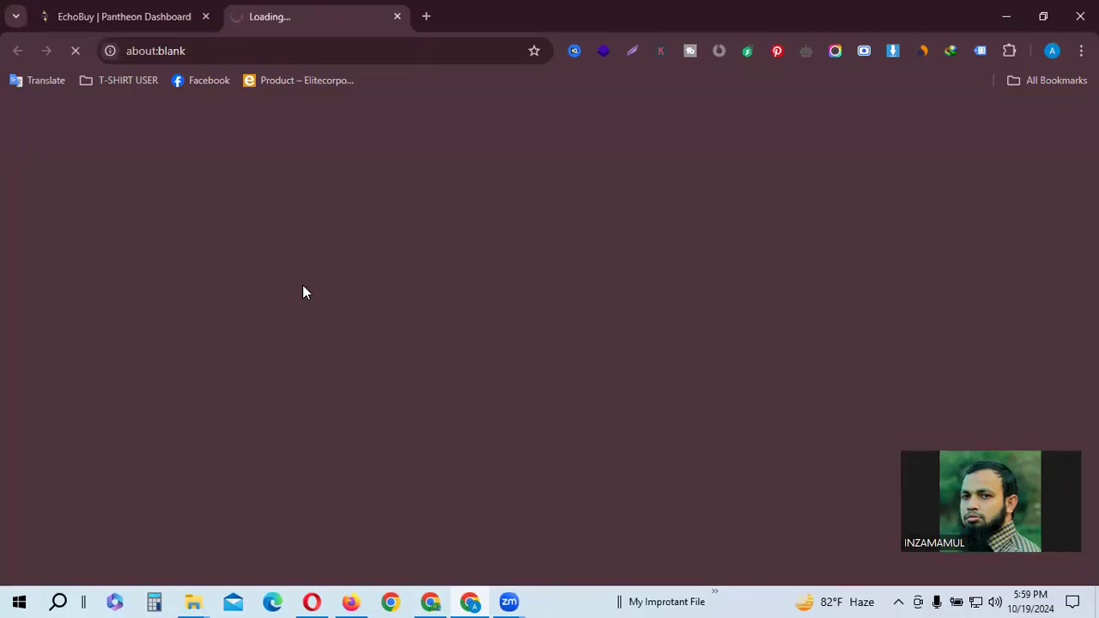
left_click(187, 7)
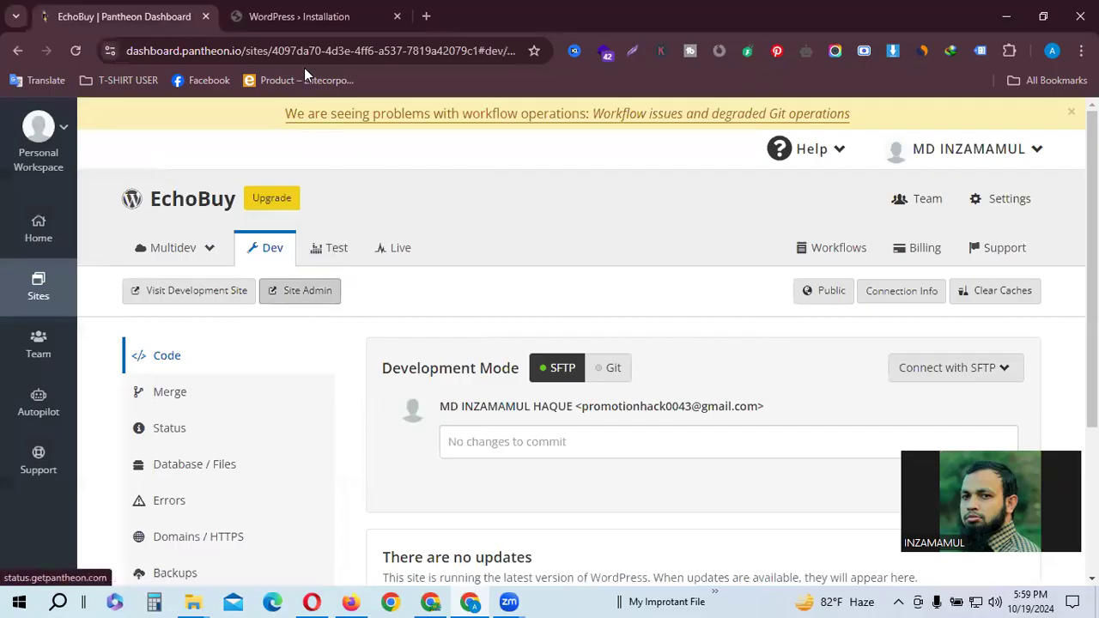
left_click(297, 18)
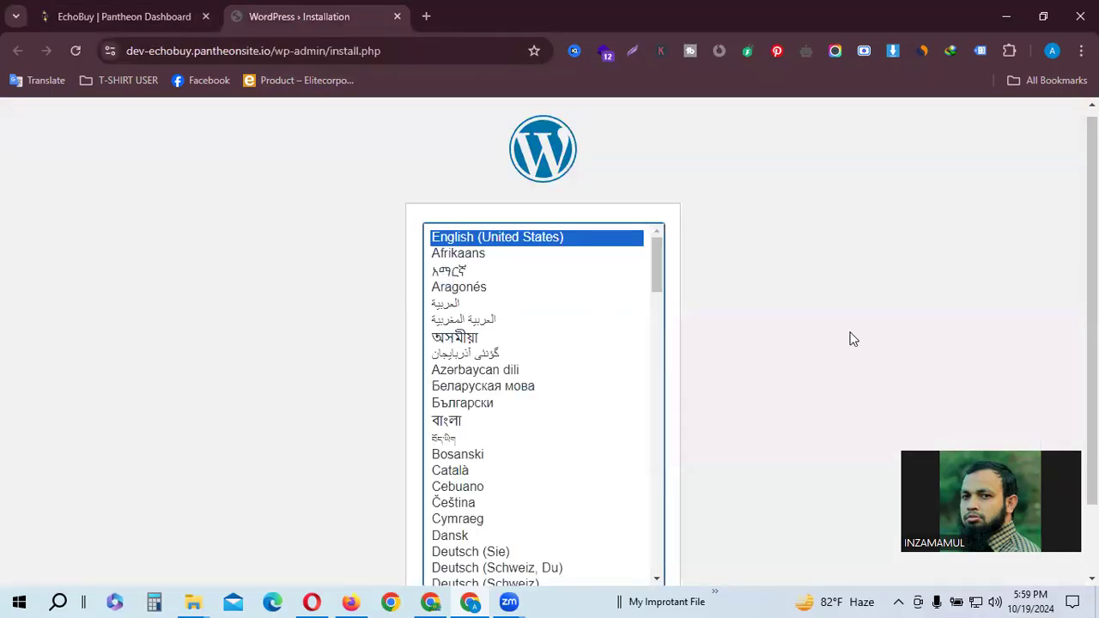
left_click_drag(658, 283, 675, 249)
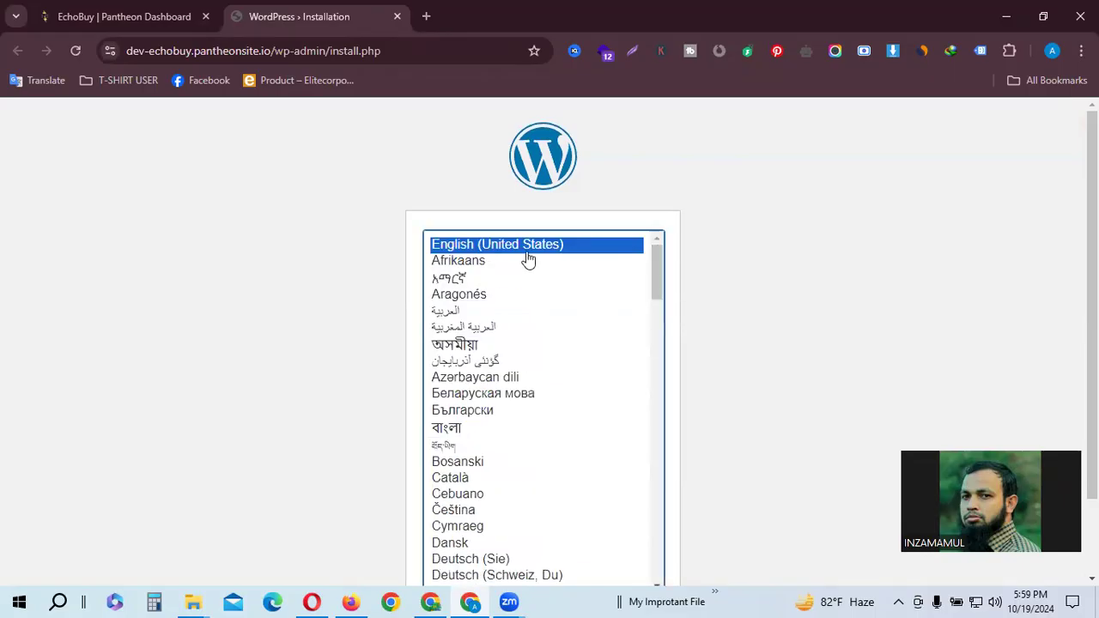
scroll(527, 258, "down", 5)
scroll(601, 480, "down", 5)
left_click(632, 531)
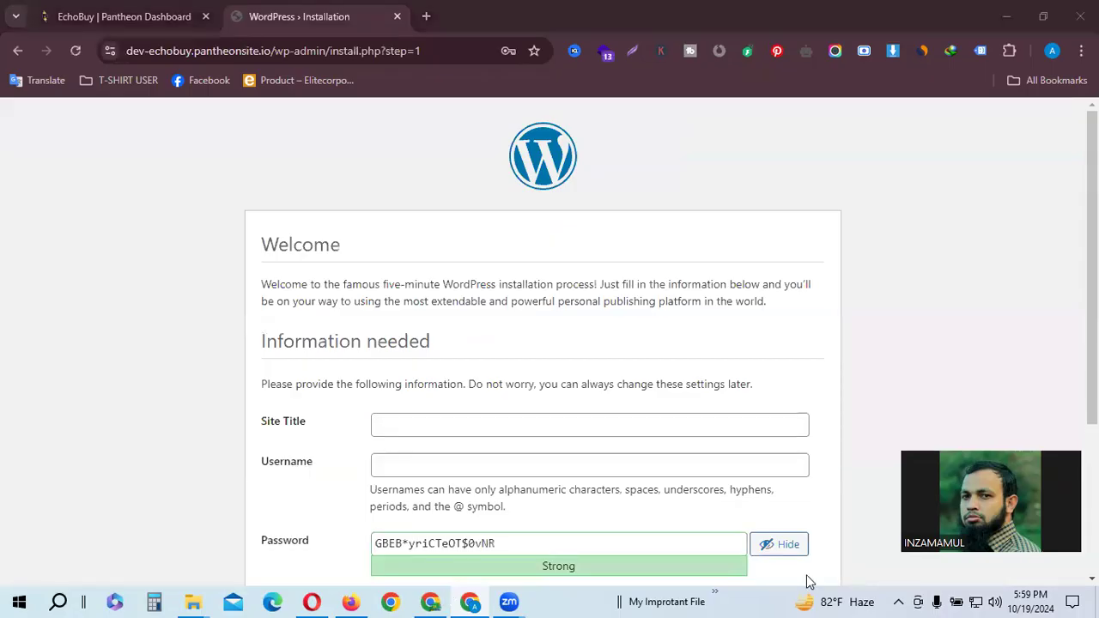
Step: Set both the site title and the username to EchoBuy in the WordPress installation form
left_click(450, 422)
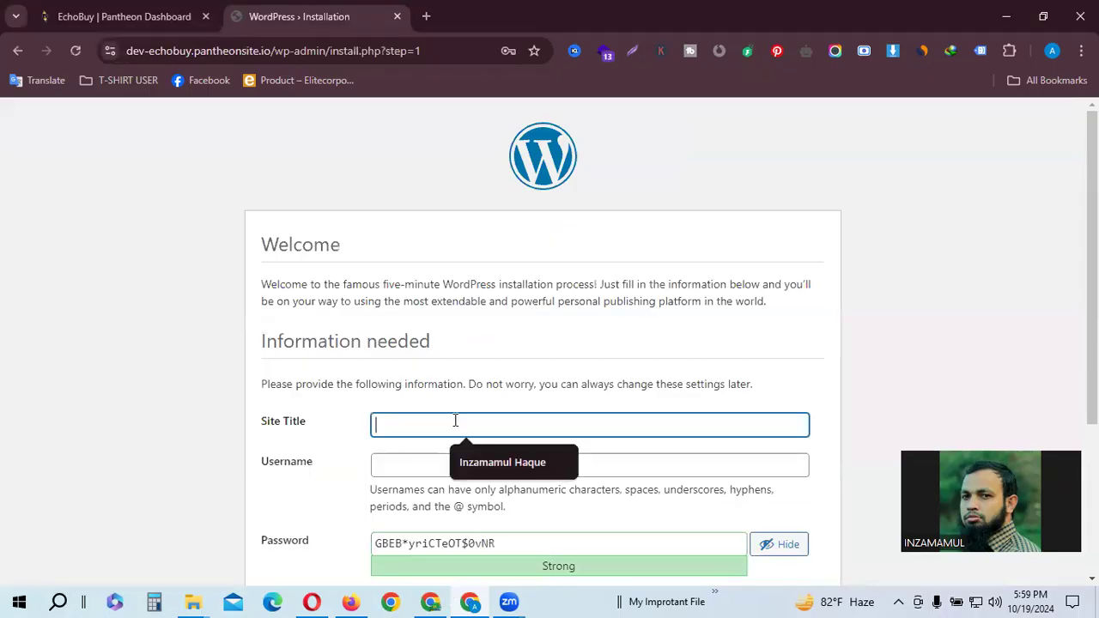
type("EchoBuy")
scroll(473, 429, "down", 1)
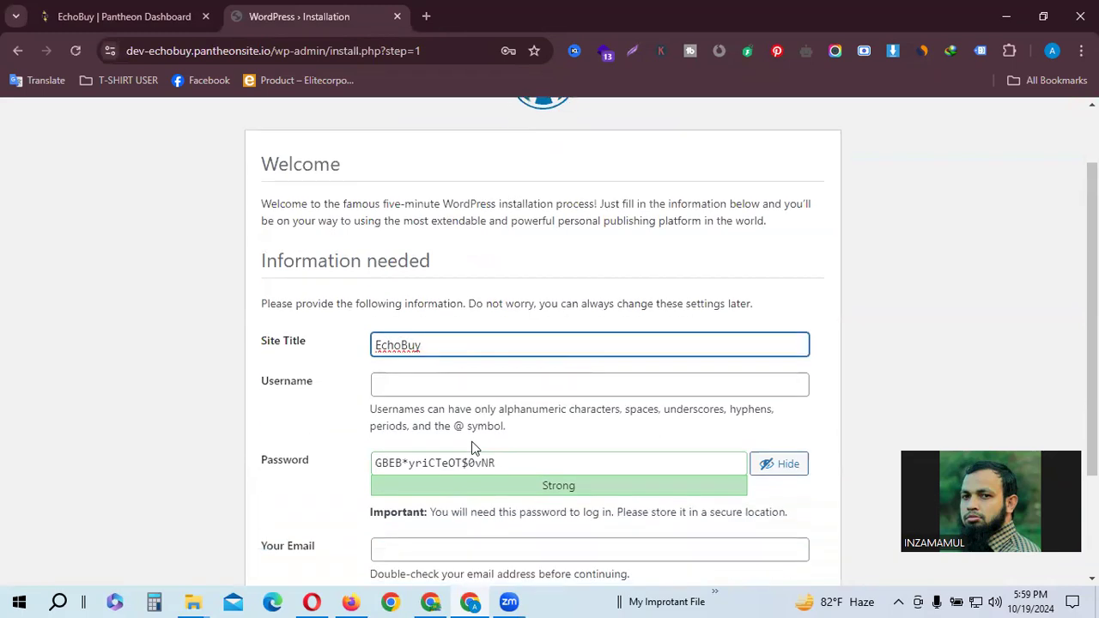
left_click(395, 383)
type("EchoBuy")
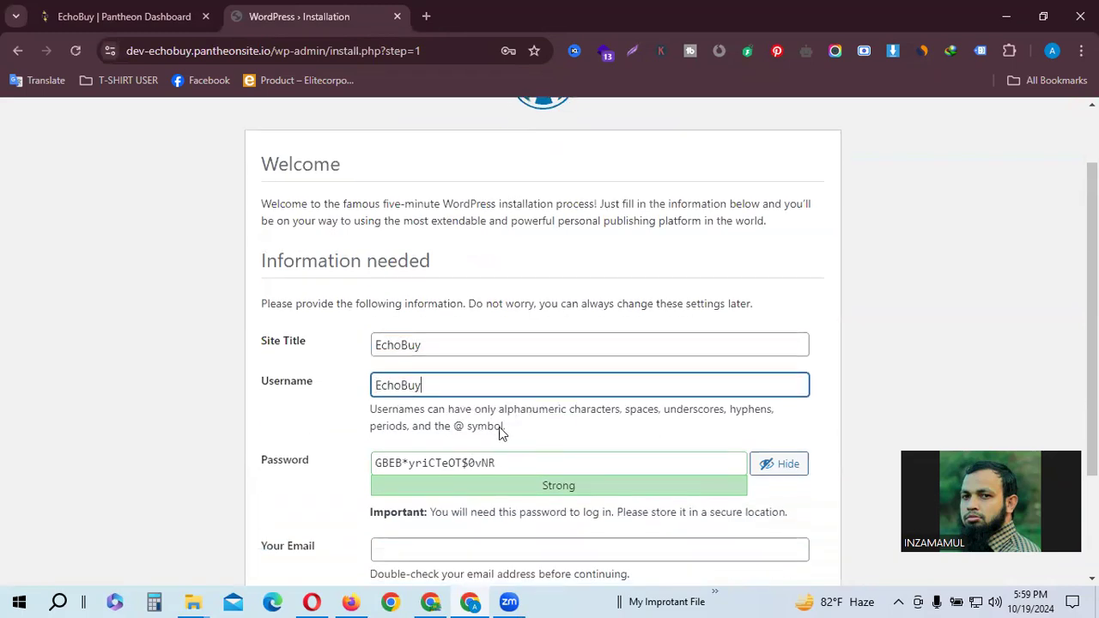
Step: Fill in the administrator's e-mail, discourage search engines from indexing the site and install WordPress
scroll(463, 442, "down", 1)
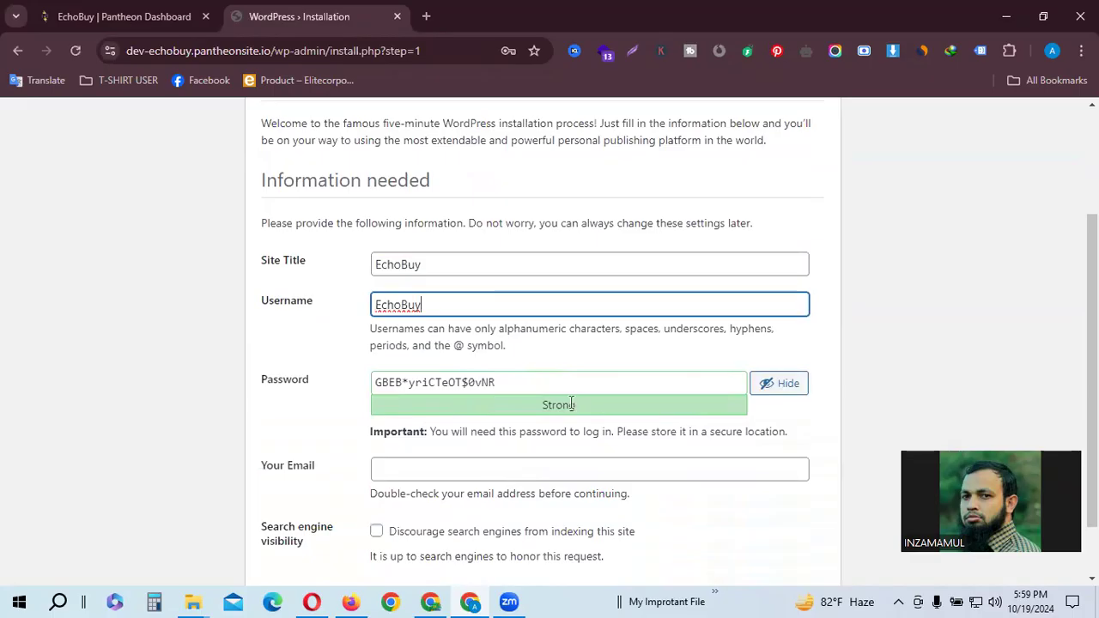
left_click(463, 472)
left_click(531, 506)
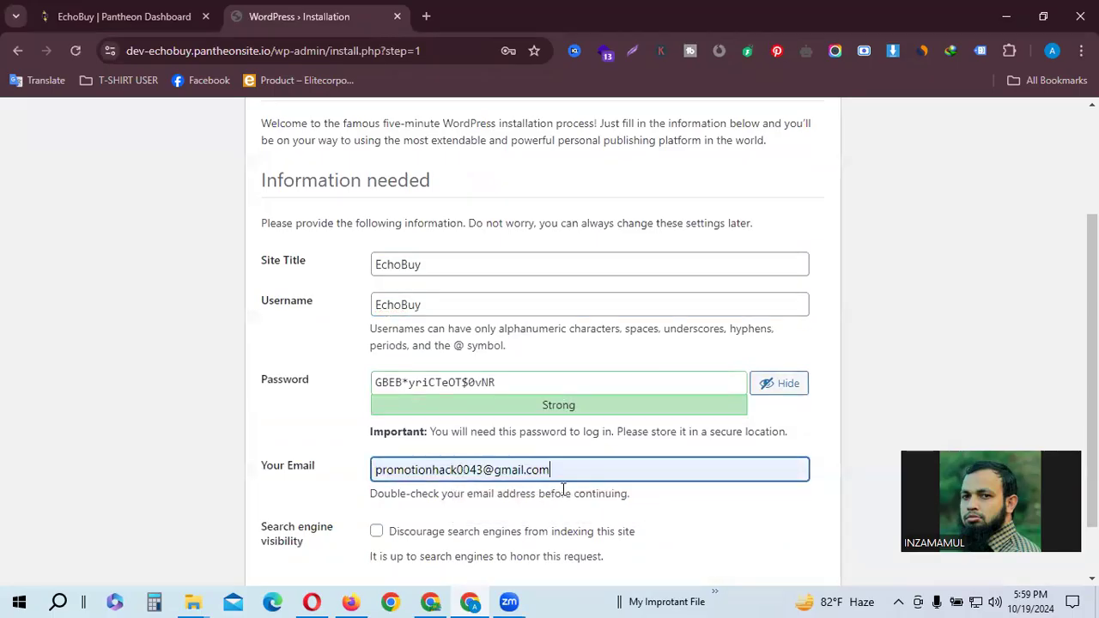
scroll(394, 466, "down", 1)
left_click(376, 461)
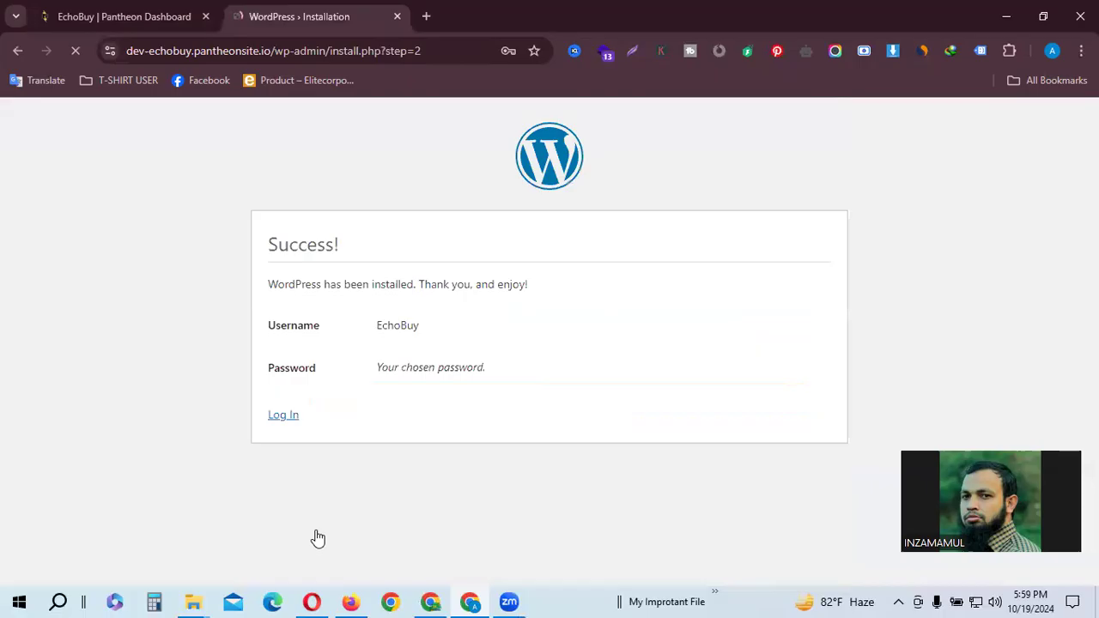
Step: Log in to the new WordPress site with the saved username and password, confirming the autofill with the Windows PIN
left_click(446, 297)
left_click(282, 416)
left_click(464, 344)
left_click(519, 401)
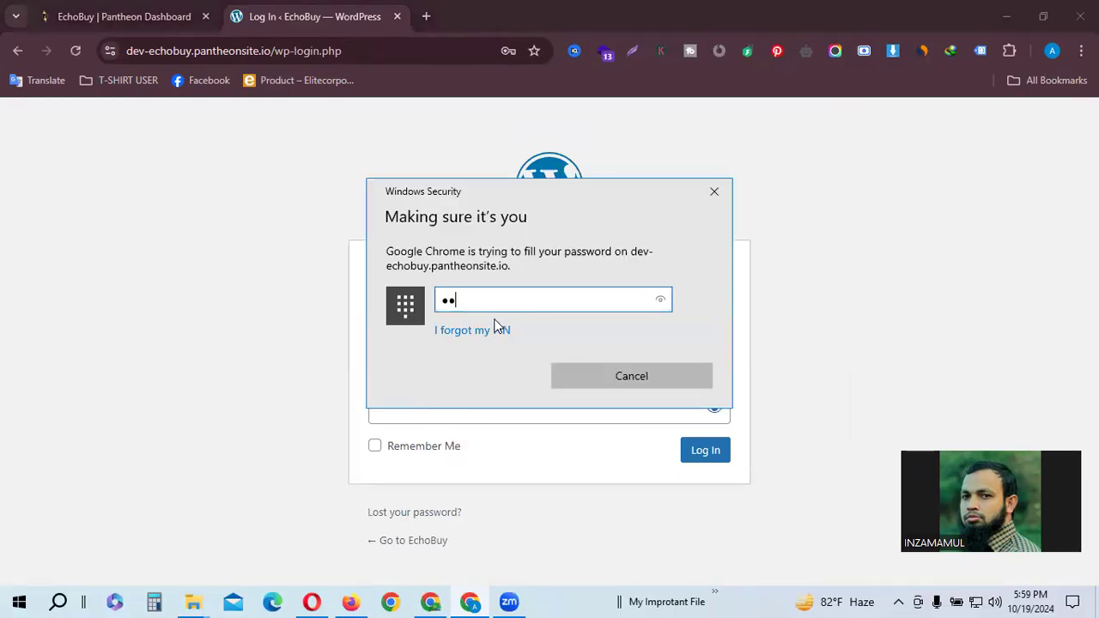
key("Return")
left_click(710, 455)
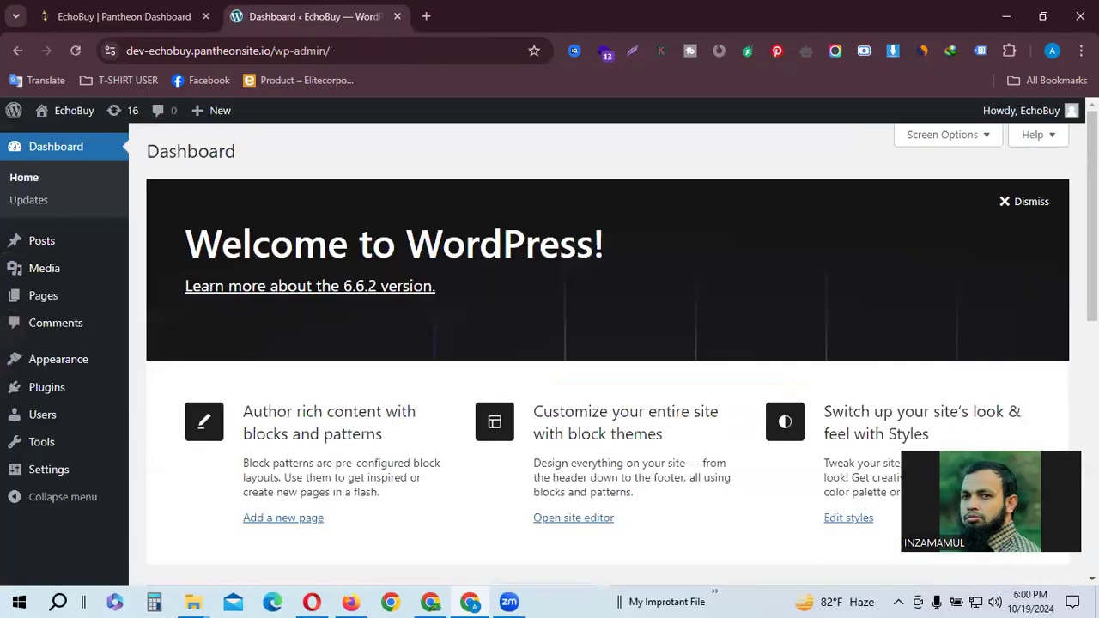
Step: Dismiss the welcome panel and look through the widgets on the WordPress dashboard
left_click(1020, 203)
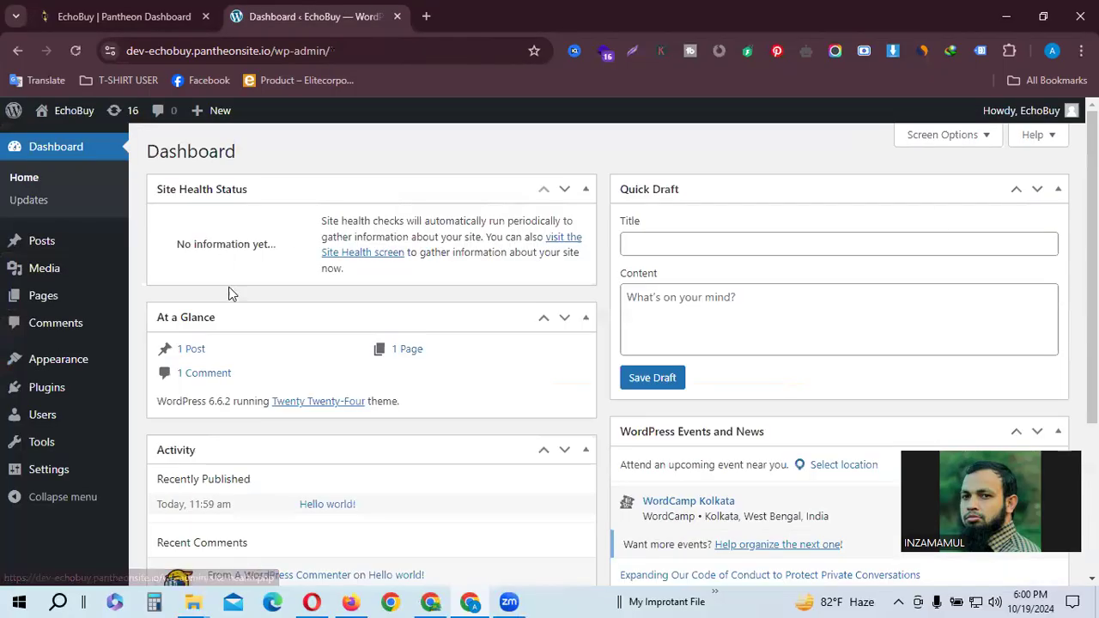
scroll(39, 361, "down", 3)
scroll(559, 406, "up", 3)
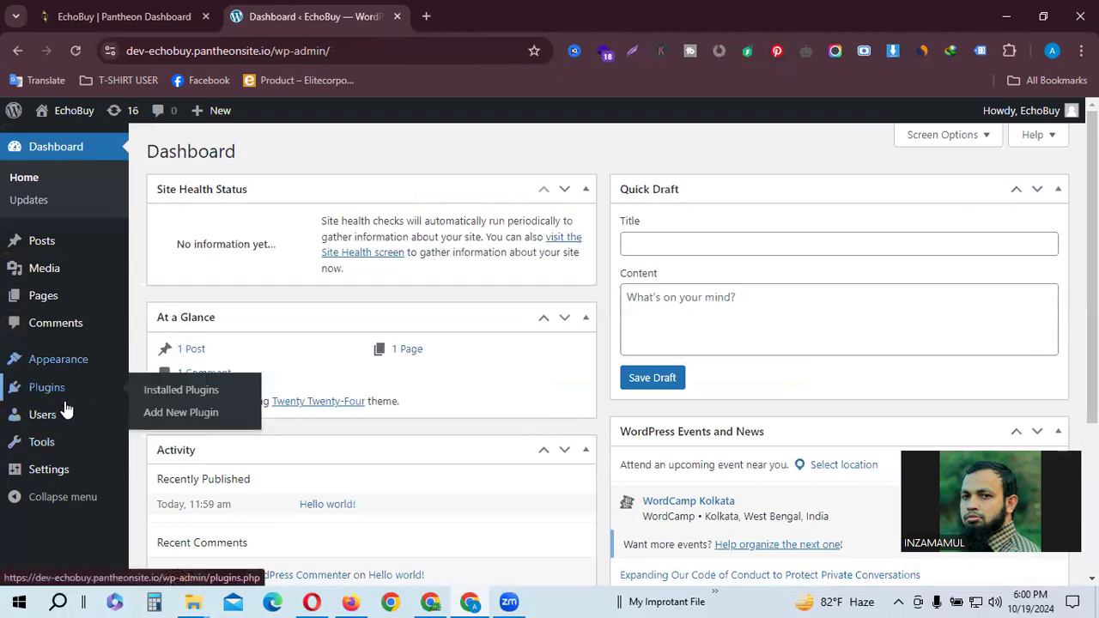
Step: Set the site's permalink structure to Post name and save the change
mouse_move(50, 479)
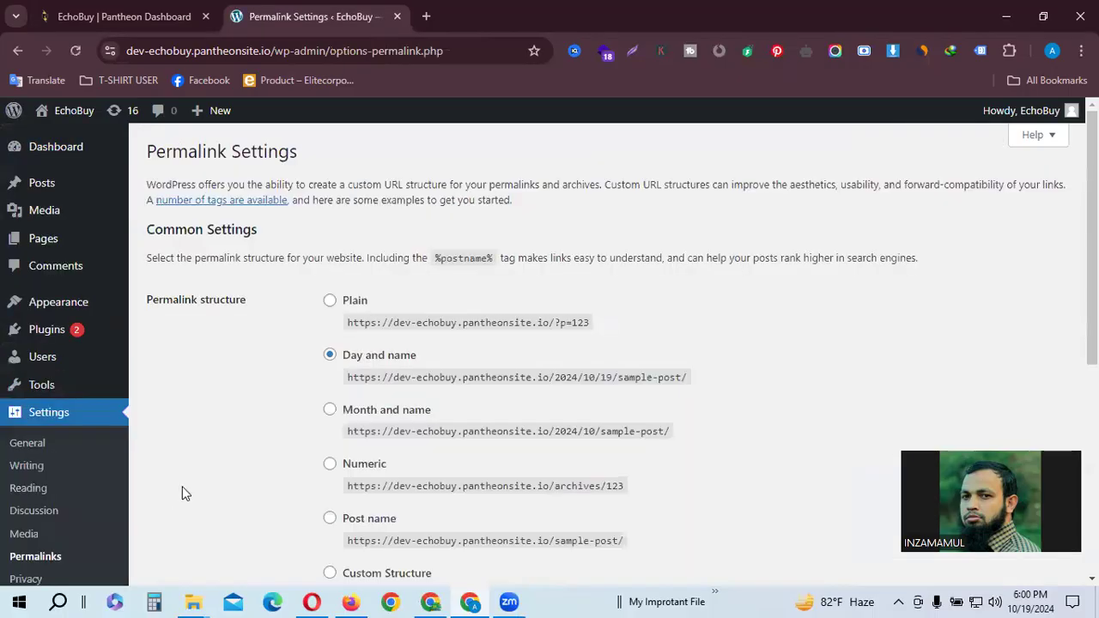
scroll(338, 408, "down", 4)
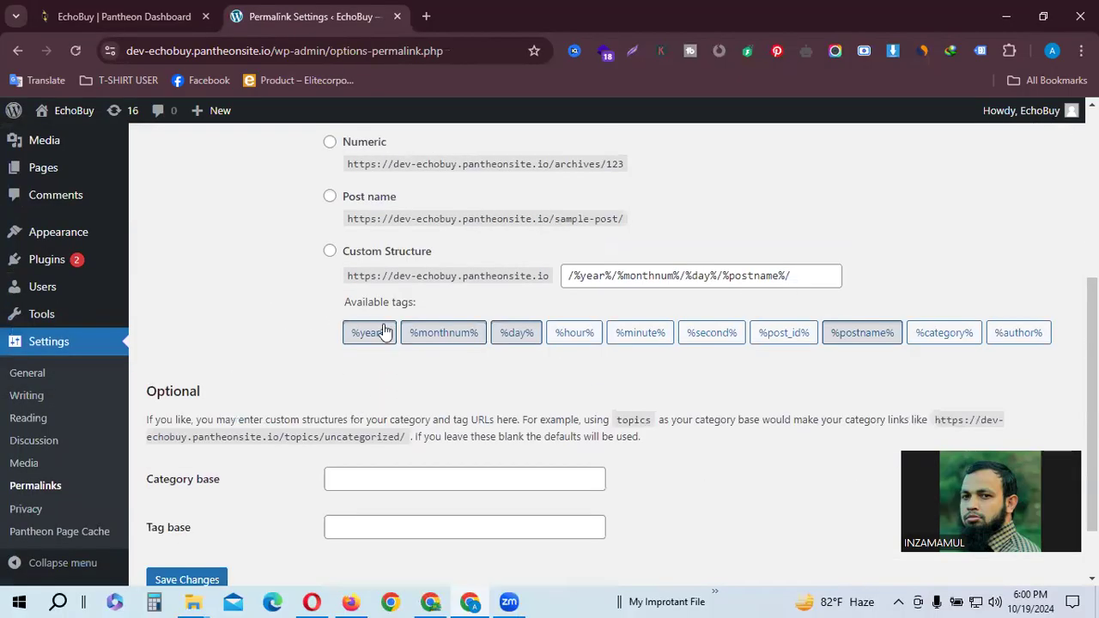
scroll(378, 326, "up", 1)
left_click(359, 281)
scroll(358, 377, "up", 3)
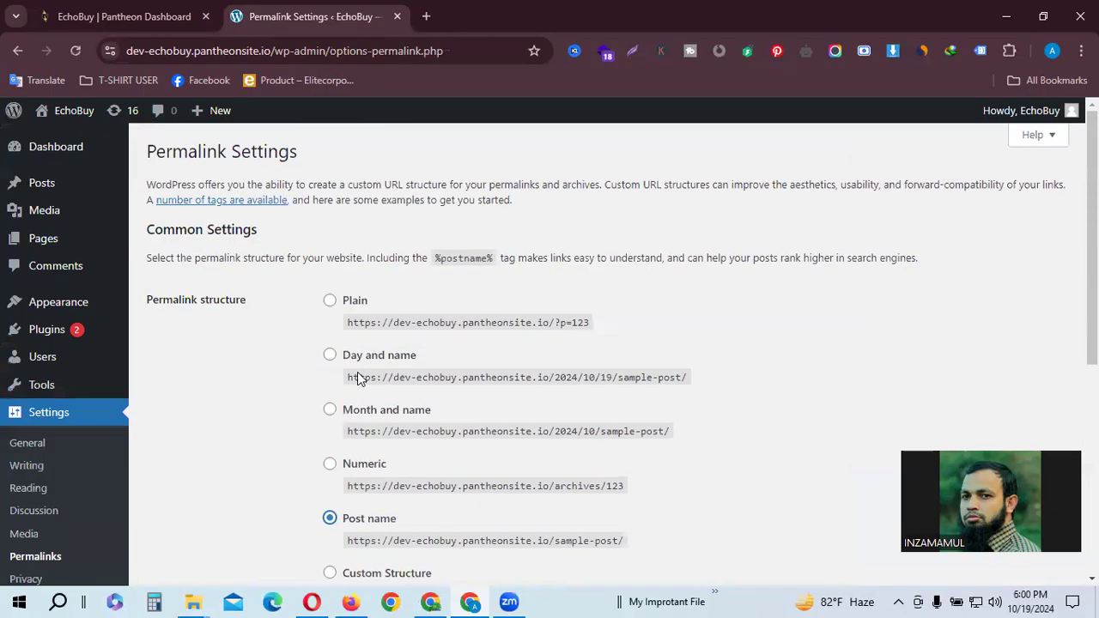
scroll(246, 464, "down", 5)
left_click(191, 502)
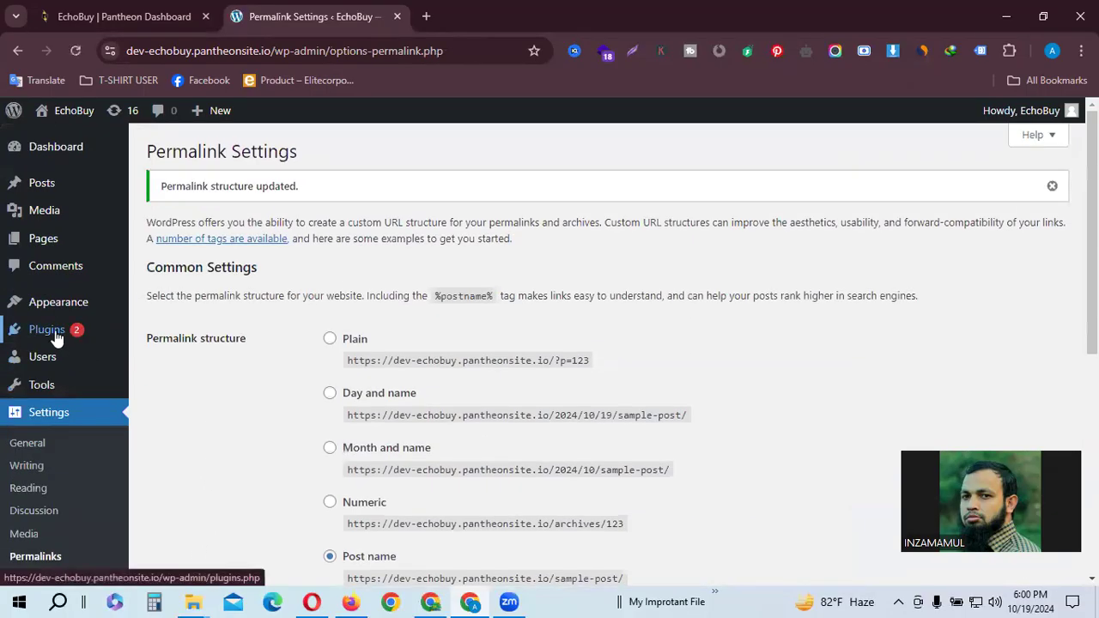
Step: Delete the installed Akismet and Hello Dolly plugins
mouse_move(46, 330)
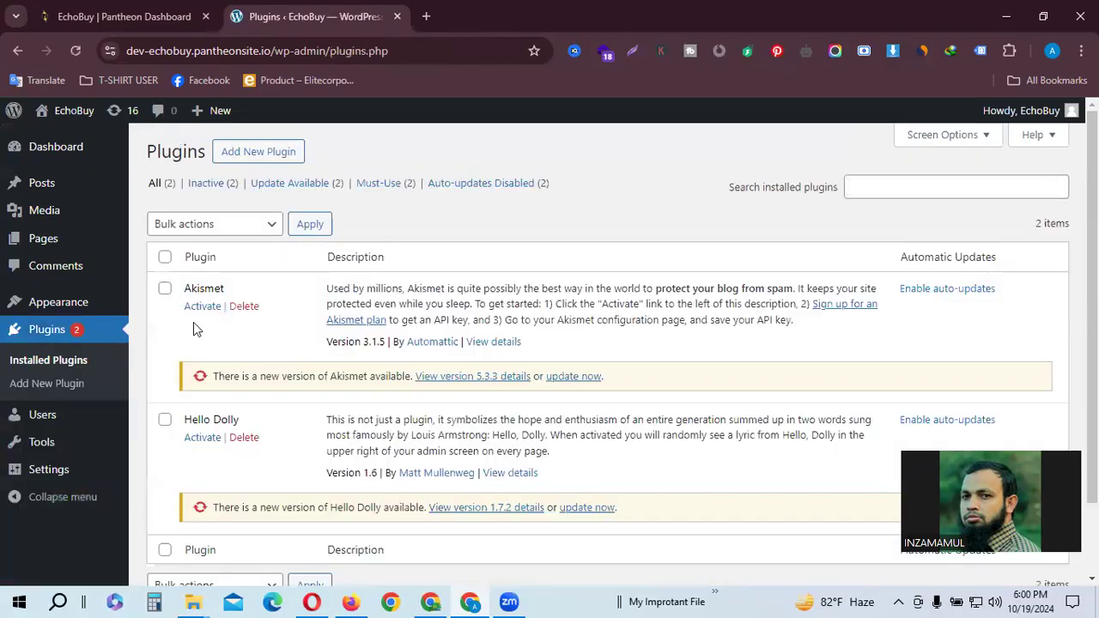
left_click(241, 307)
key("Return")
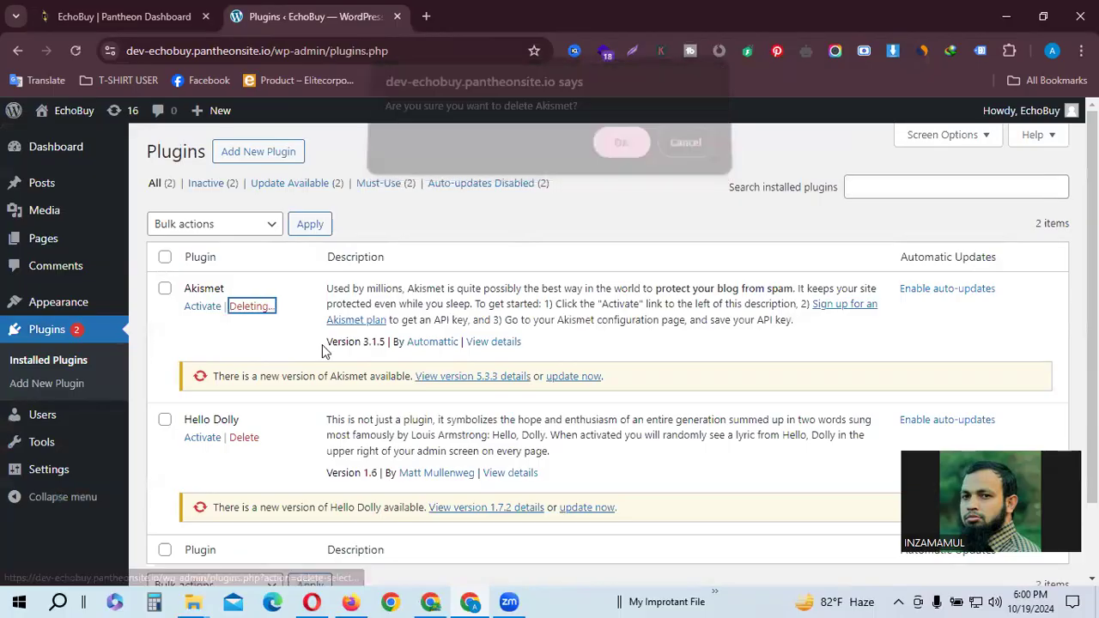
left_click(244, 338)
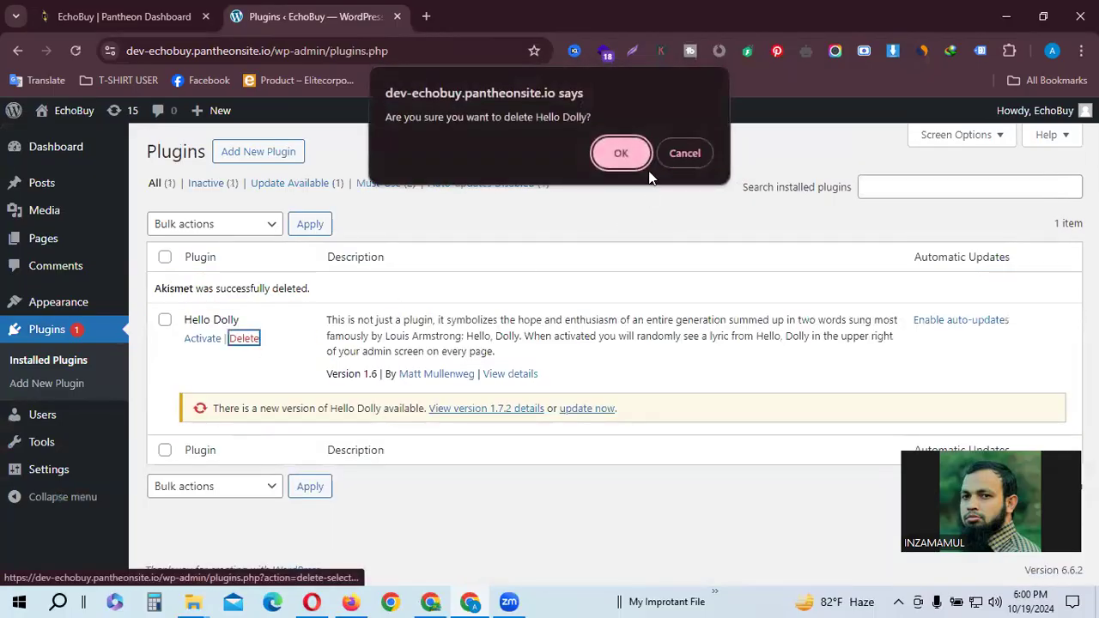
left_click(622, 158)
Step: Move the Privacy Policy and Sample Page pages and the "Hello world!" post to the trash
left_click(43, 239)
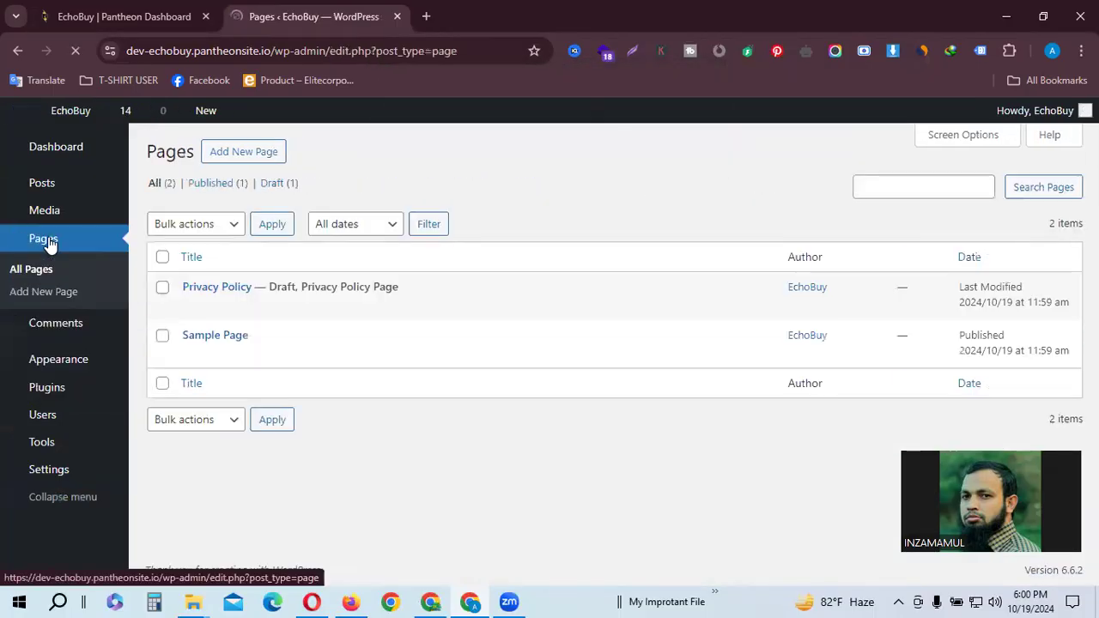
left_click(276, 307)
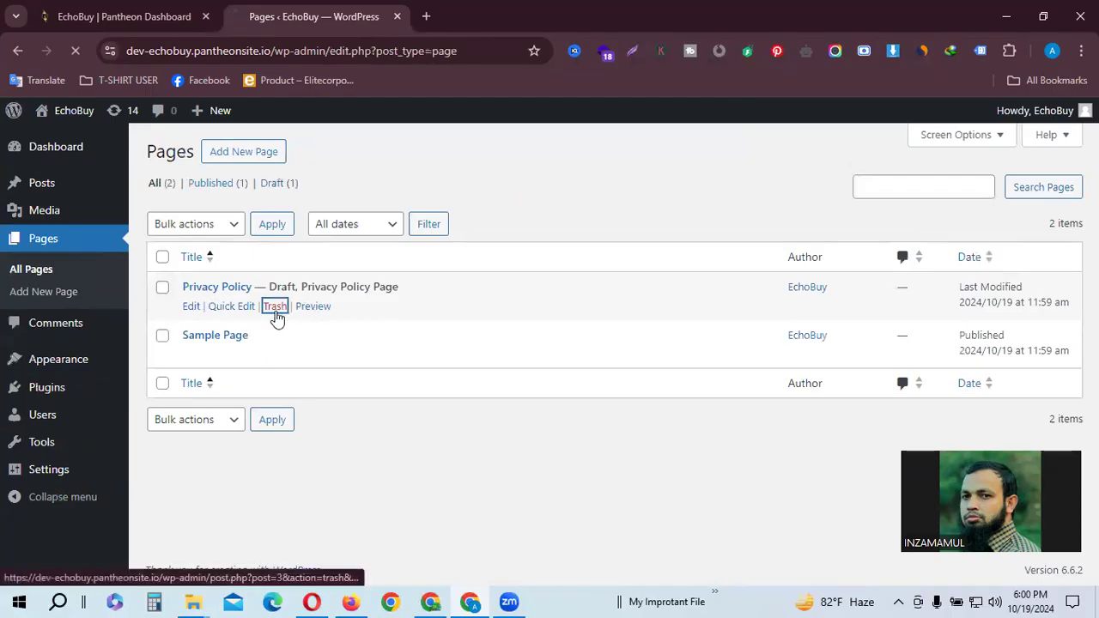
left_click(275, 359)
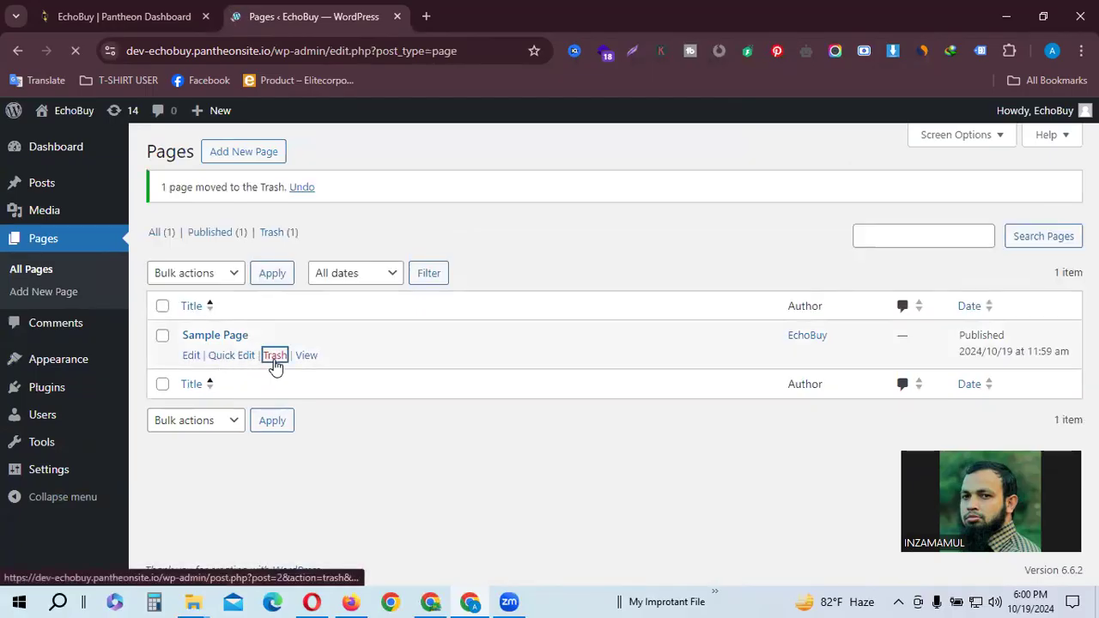
left_click(44, 185)
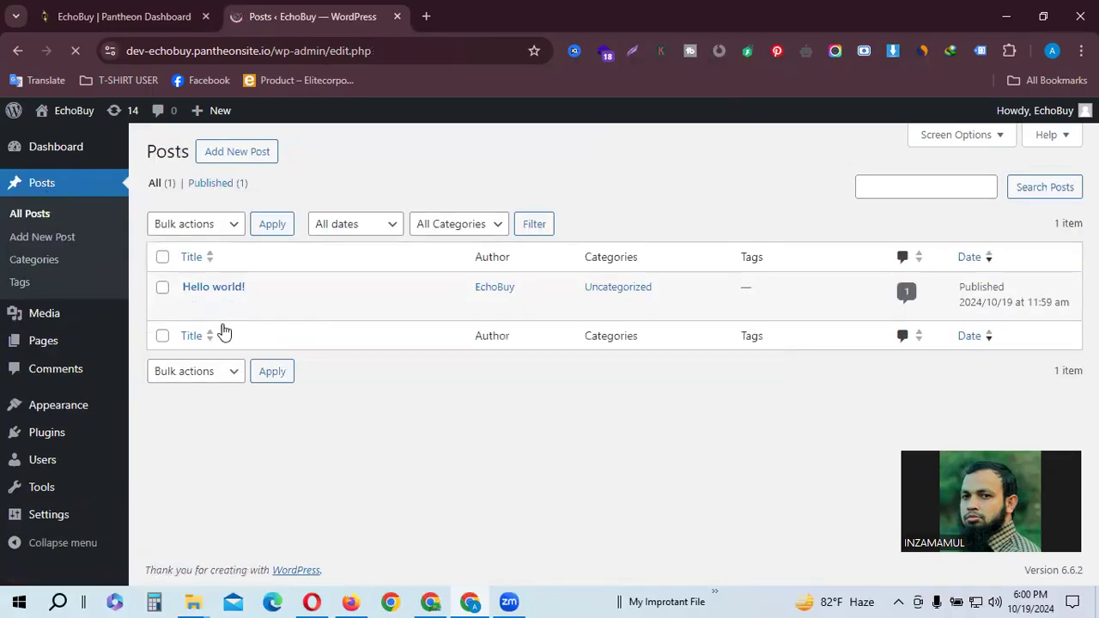
left_click(273, 309)
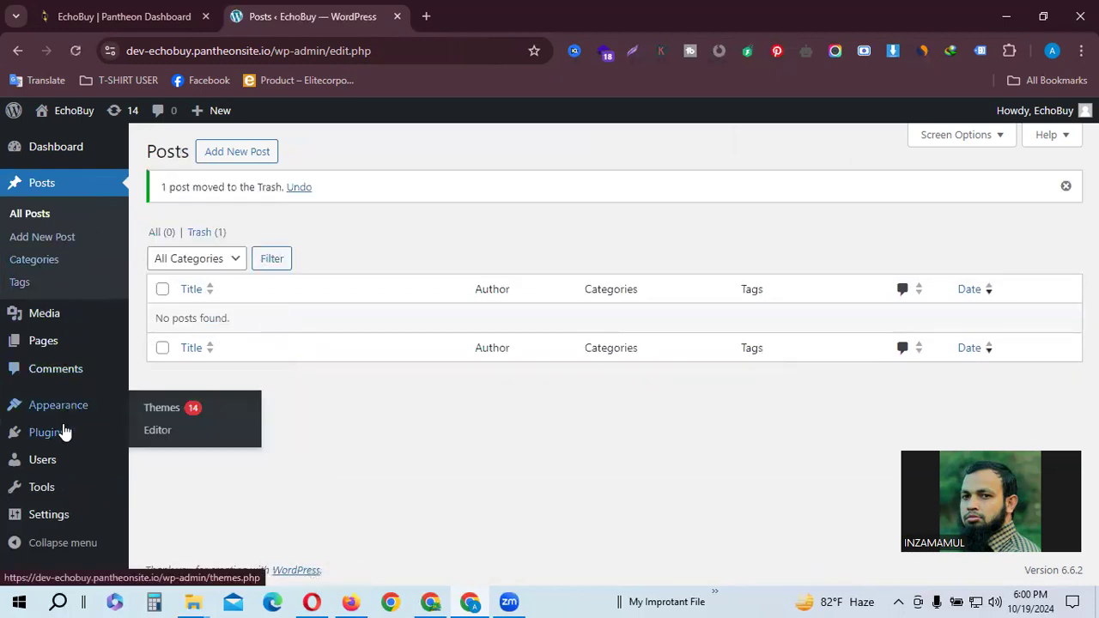
Step: Delete the Twenty Twenty-Two theme from the installed themes
mouse_move(67, 414)
left_click(163, 408)
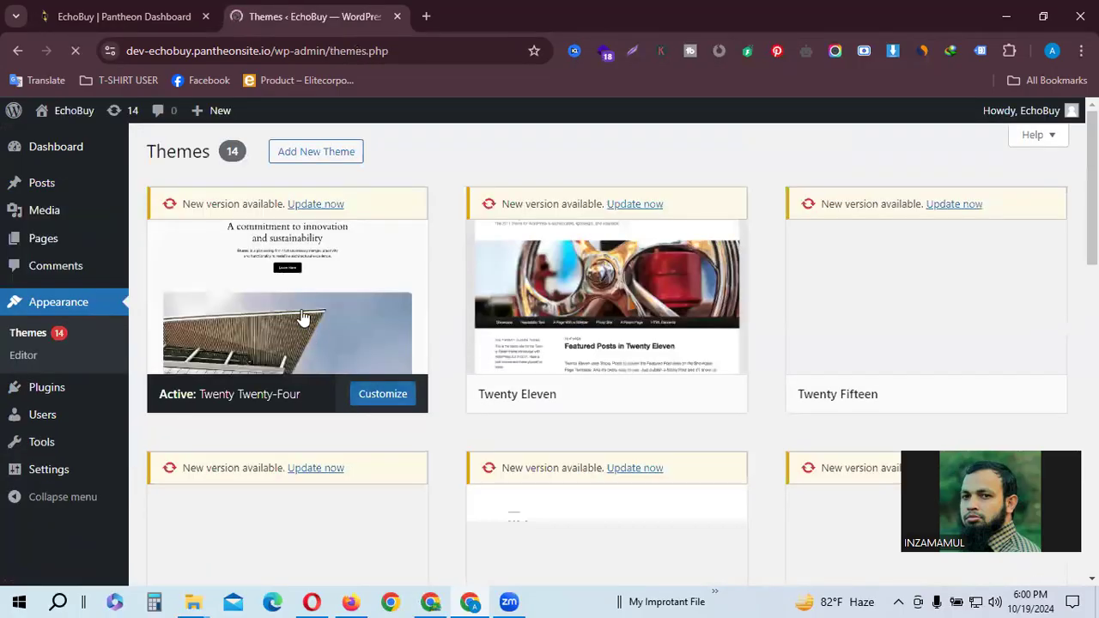
scroll(584, 495, "down", 10)
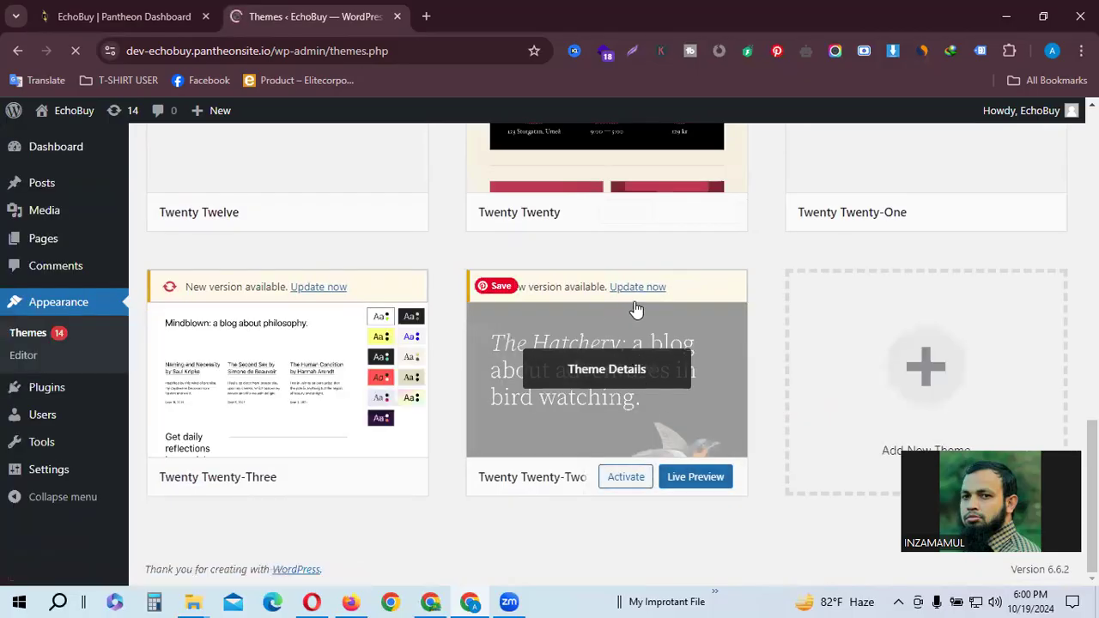
left_click(613, 377)
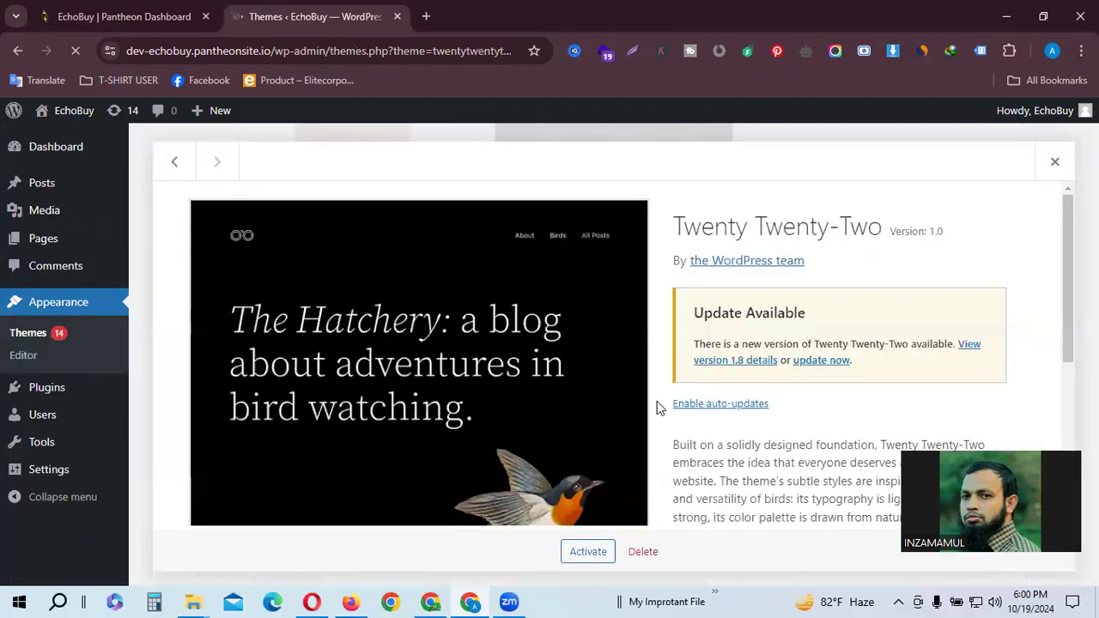
scroll(657, 401, "down", 3)
left_click(642, 554)
left_click(618, 182)
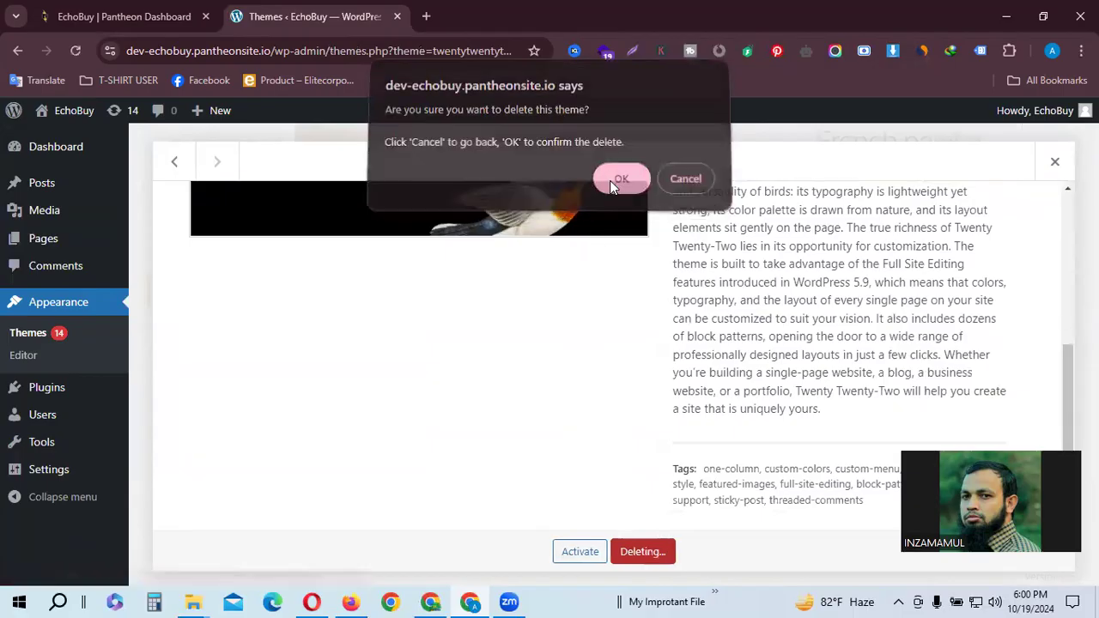
Step: Delete the Twenty Twenty-Three and Twenty Twenty-One themes
left_click(300, 390)
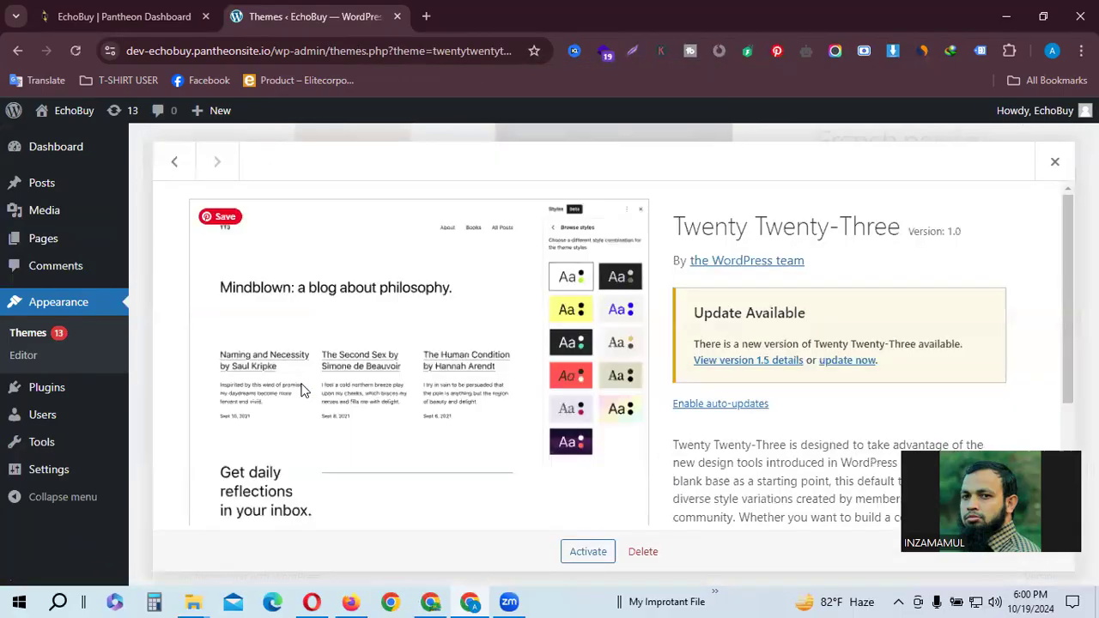
left_click(666, 554)
left_click(621, 182)
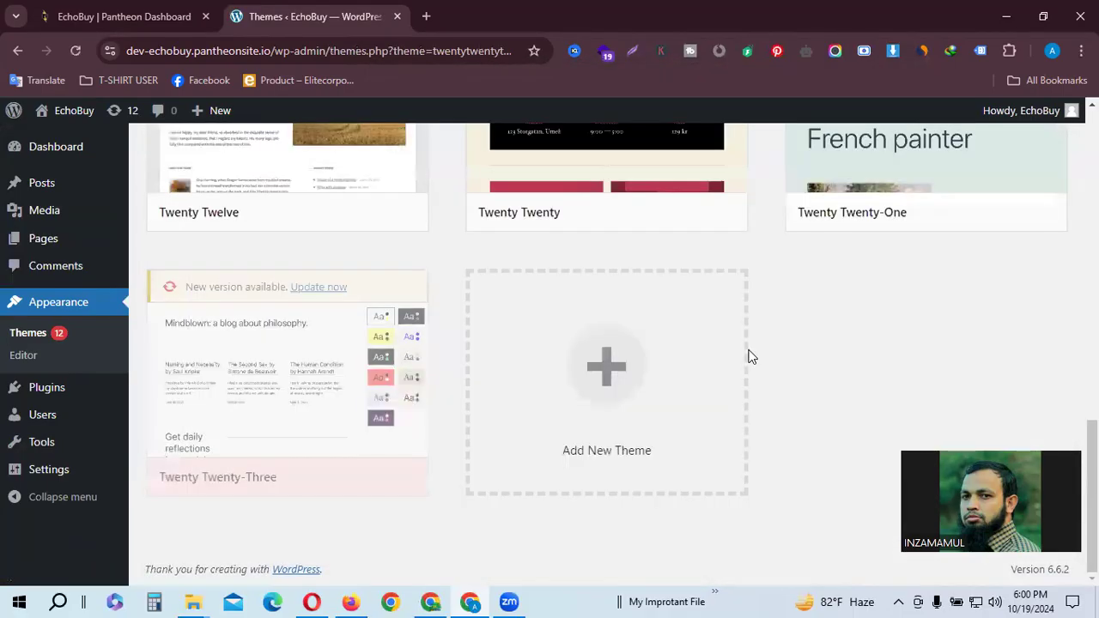
left_click(986, 262)
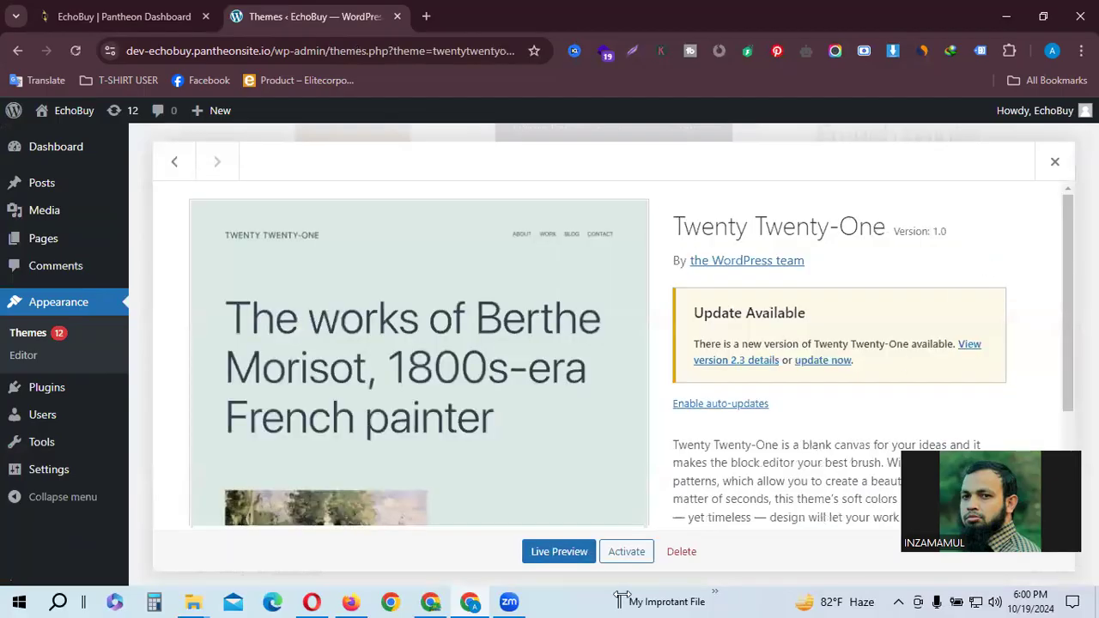
left_click(683, 553)
left_click(623, 187)
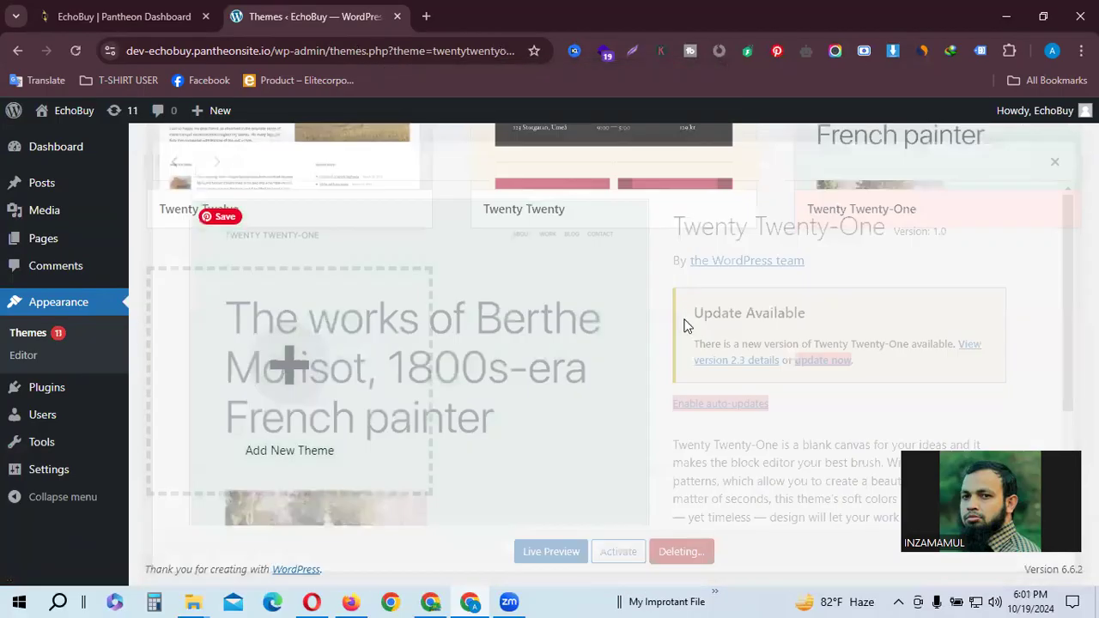
Step: Delete the Twenty Eleven and Twenty Fifteen themes
scroll(285, 249, "up", 6)
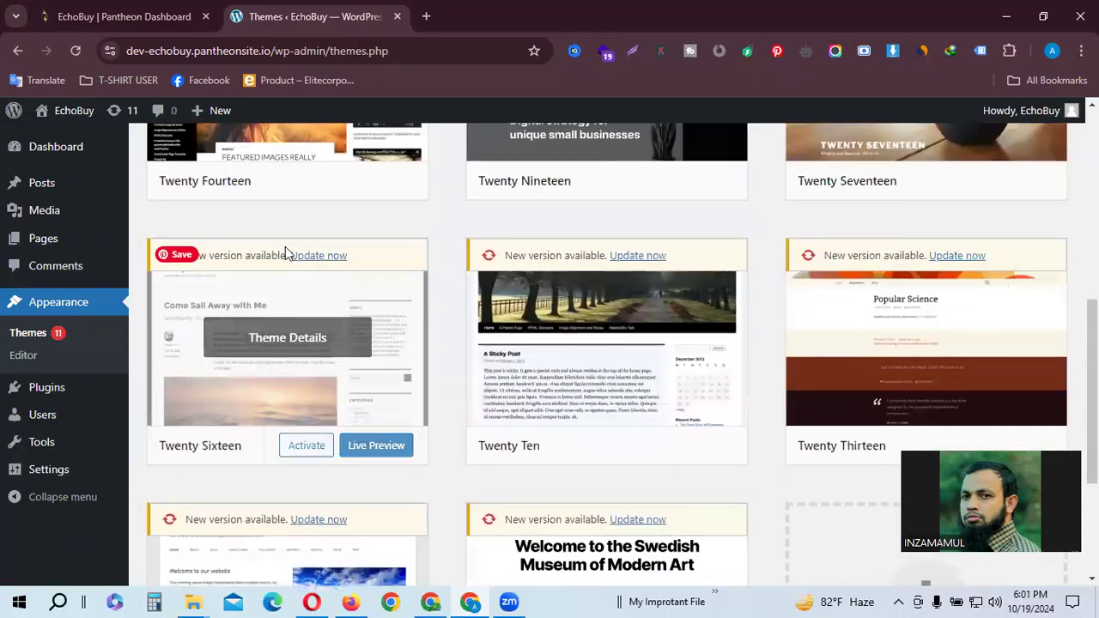
scroll(538, 324, "up", 3)
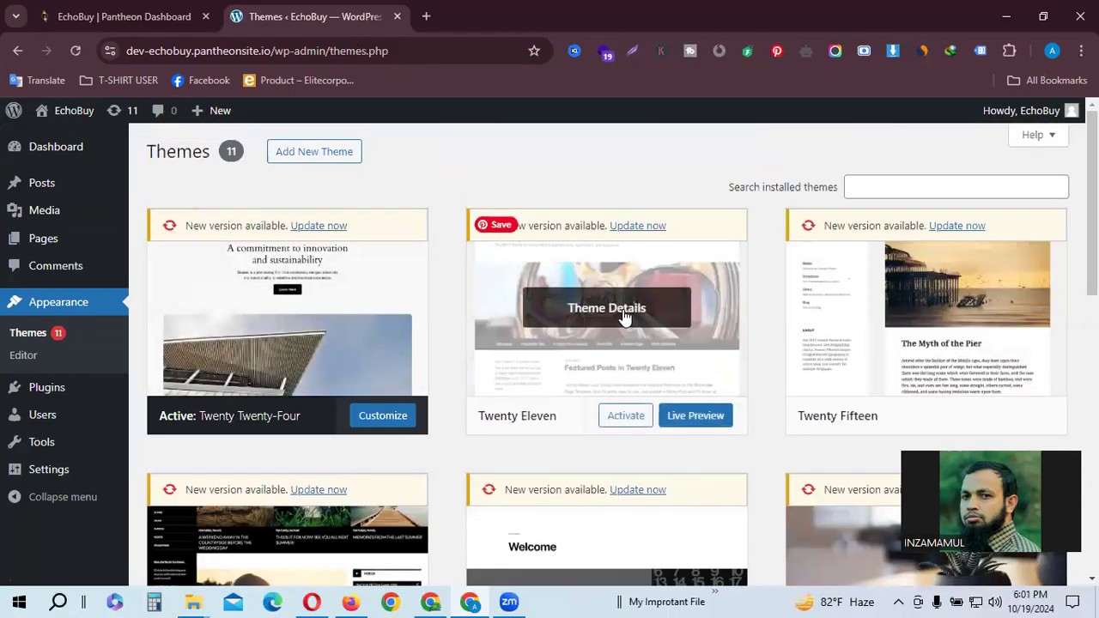
left_click(618, 314)
left_click(680, 552)
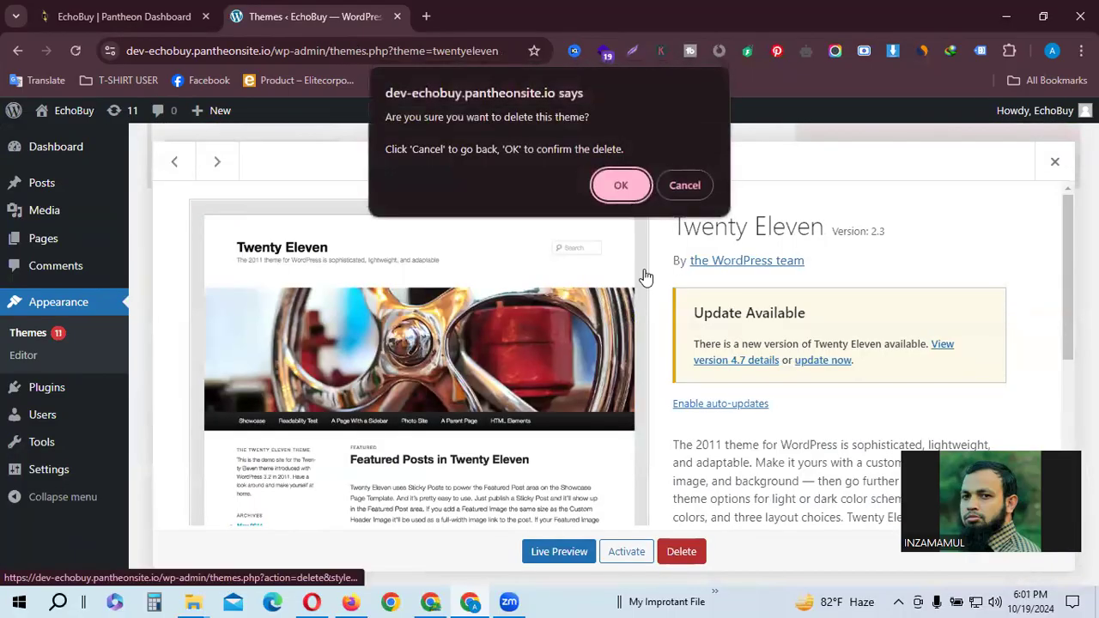
left_click(611, 179)
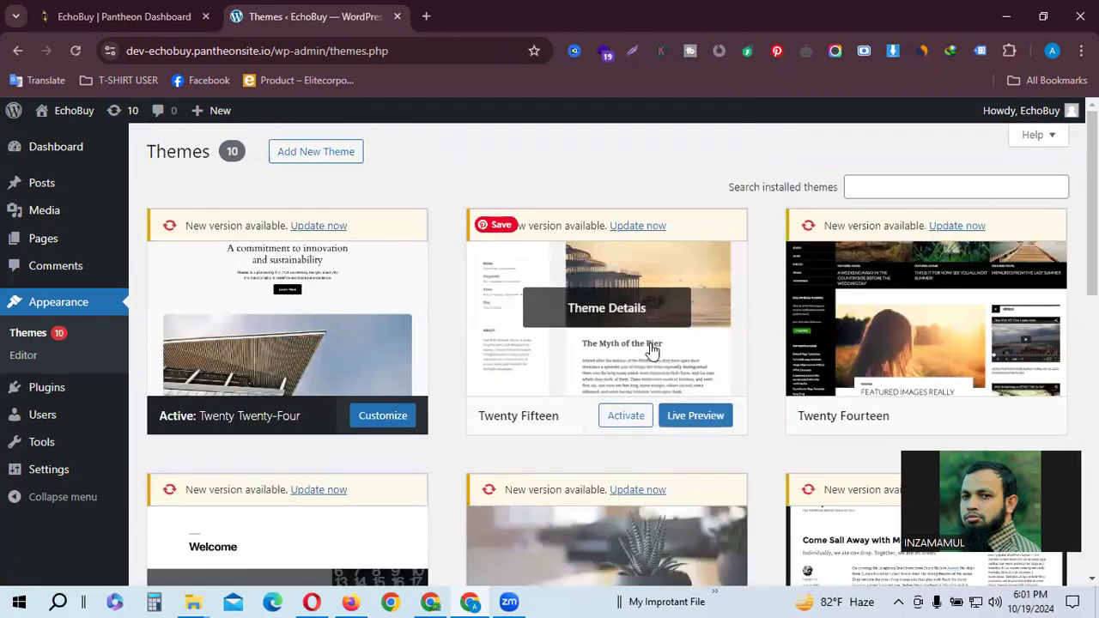
left_click(635, 329)
left_click(681, 551)
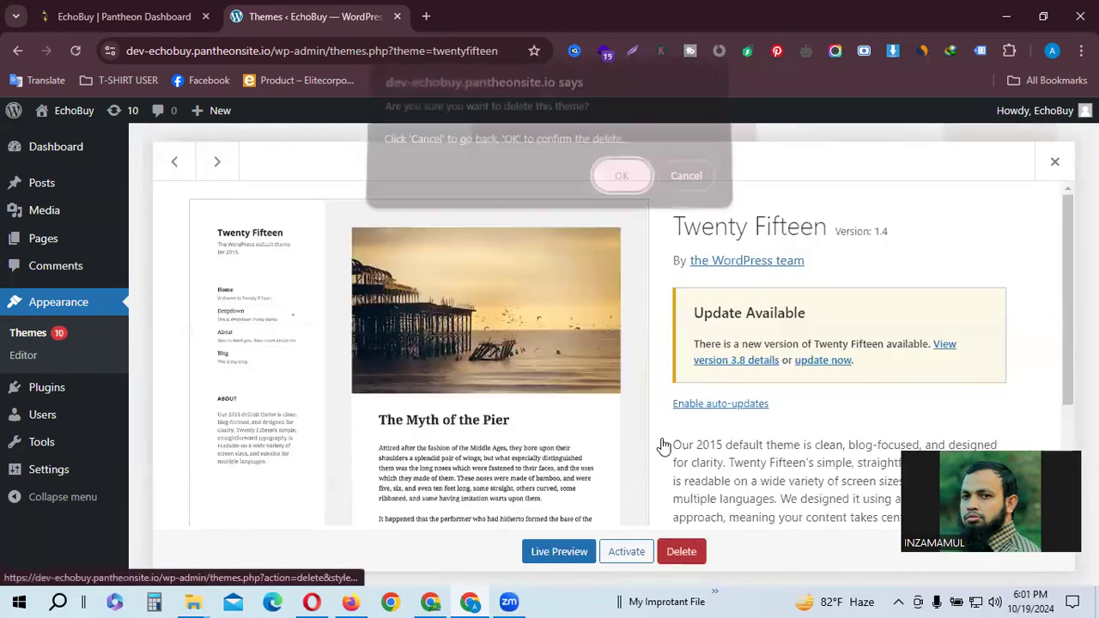
left_click(612, 179)
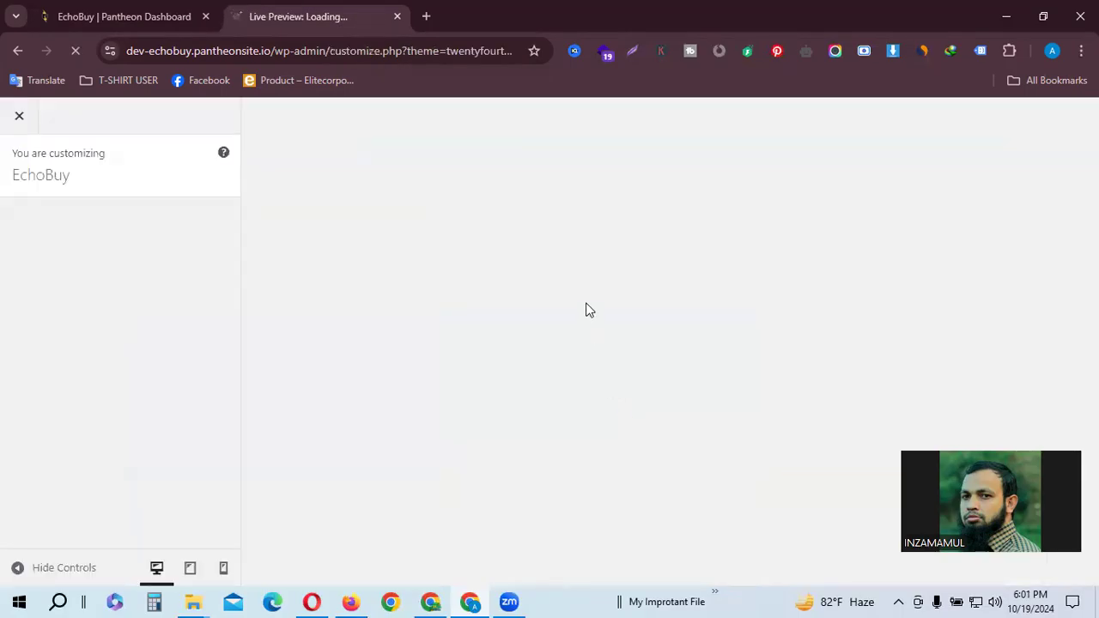
Step: Close the live preview and delete the Twenty Fourteen theme
left_click(20, 112)
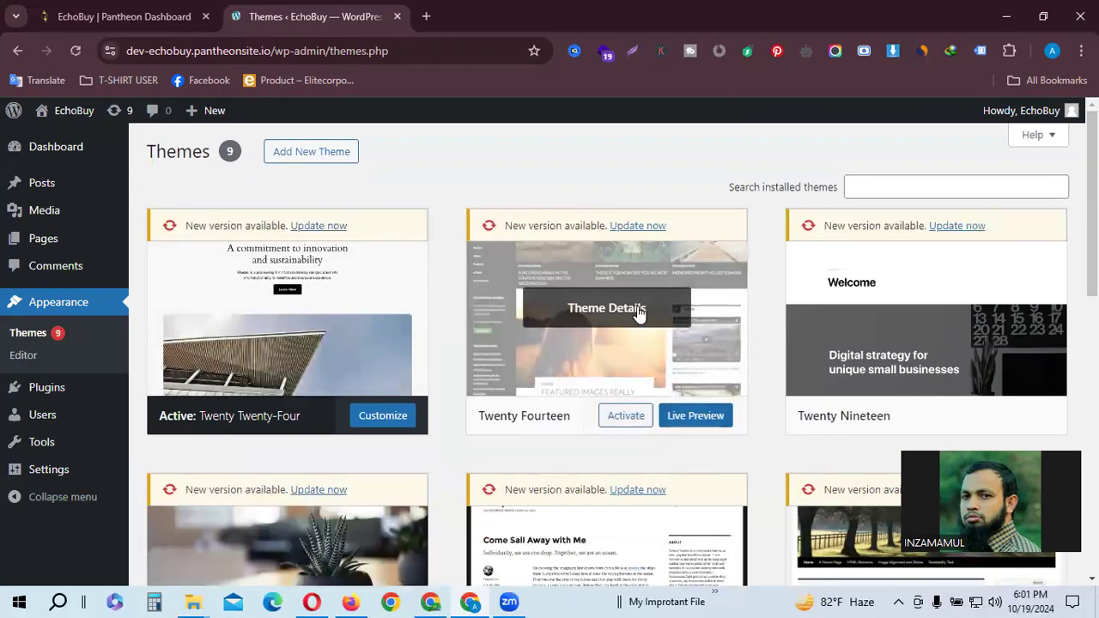
left_click(665, 388)
scroll(678, 473, "down", 2)
left_click(682, 552)
left_click(619, 176)
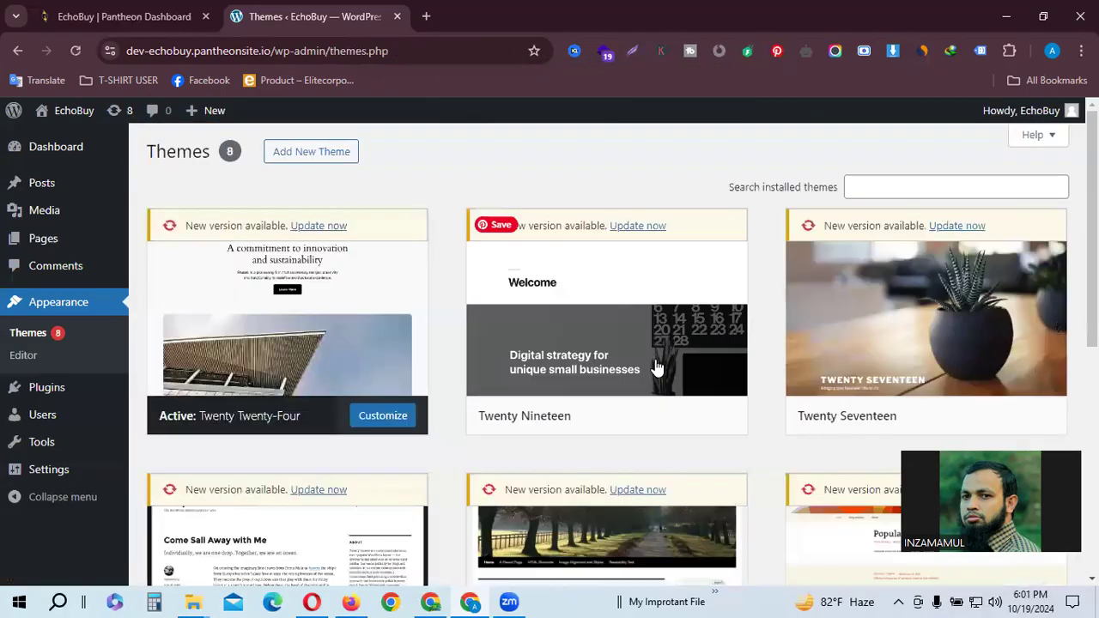
Step: Delete the Twenty Nineteen and Twenty Seventeen themes
left_click(638, 314)
left_click(681, 551)
left_click(602, 188)
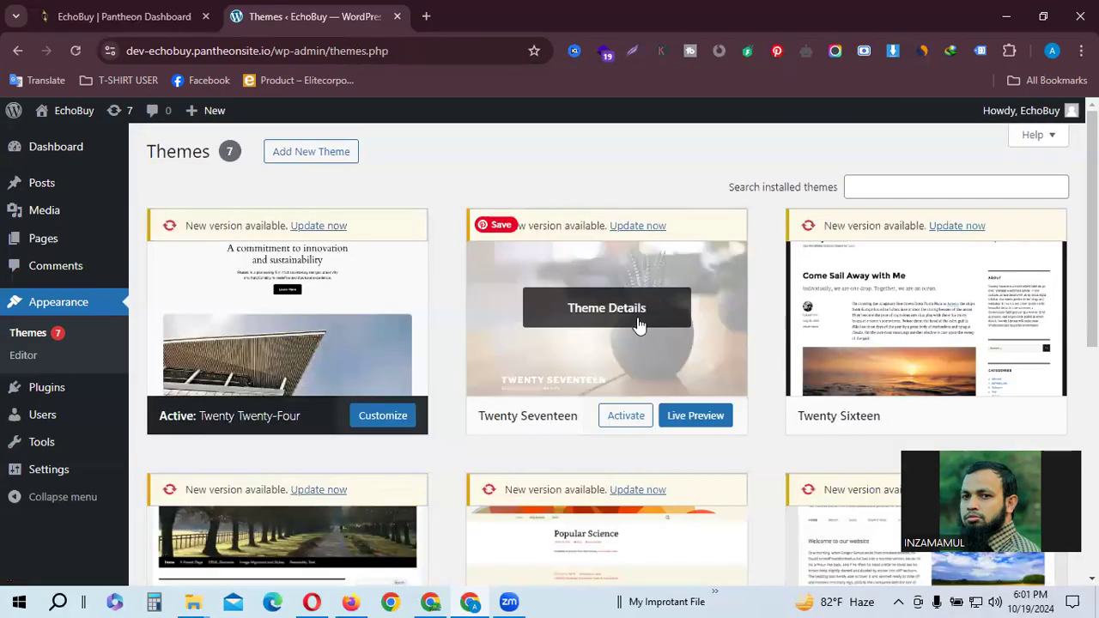
left_click(638, 324)
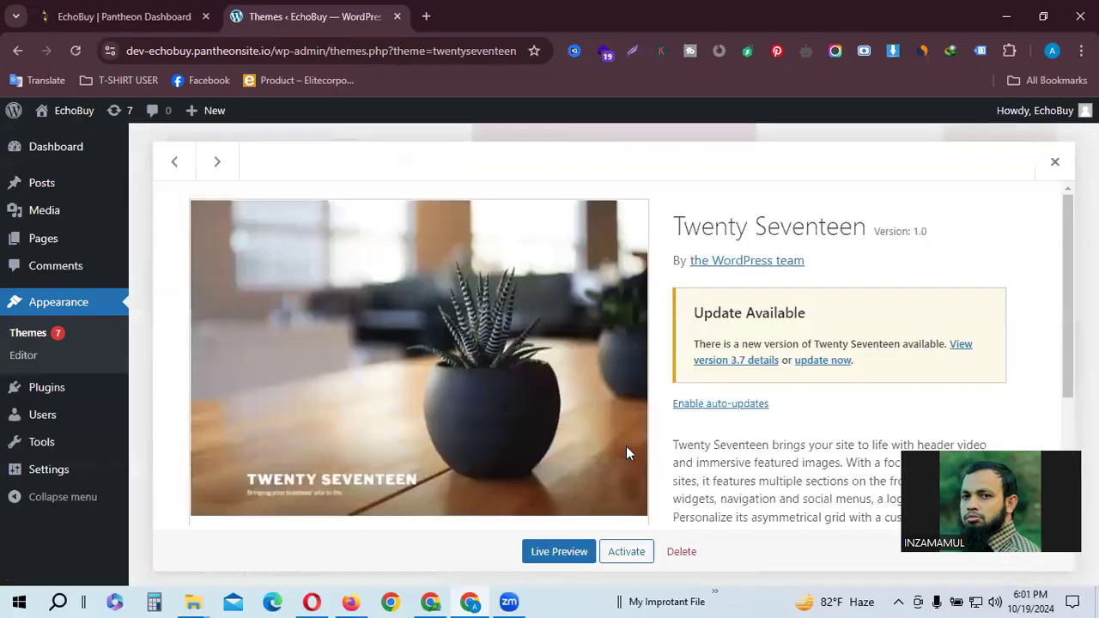
left_click(680, 551)
left_click(618, 186)
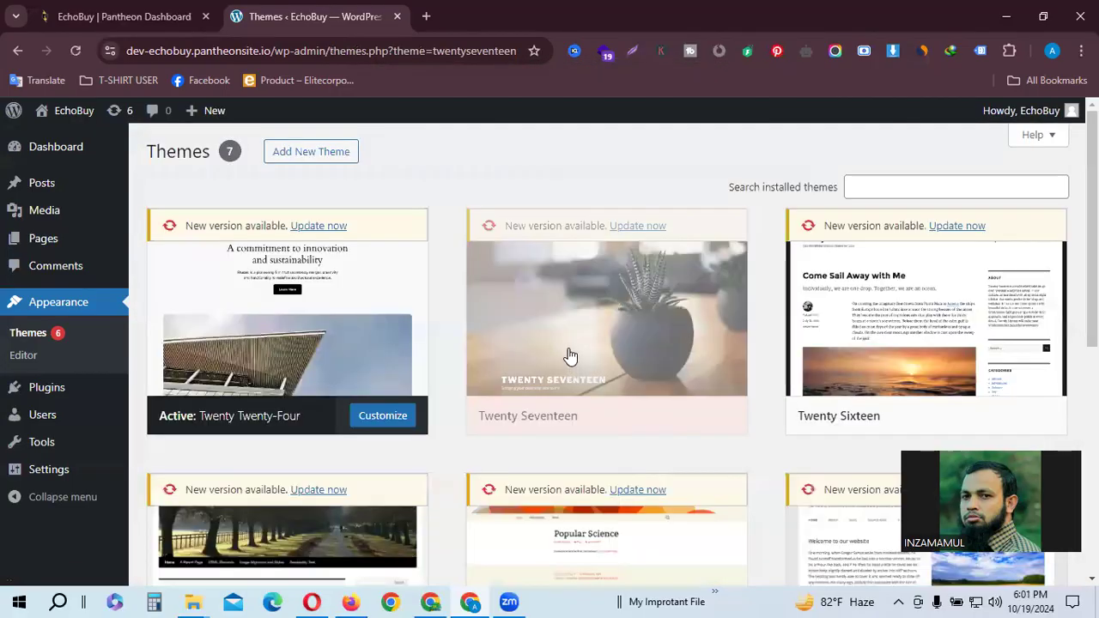
Step: Delete the Twenty Sixteen and Twenty Ten themes
left_click(605, 309)
left_click(680, 551)
left_click(618, 184)
left_click(613, 331)
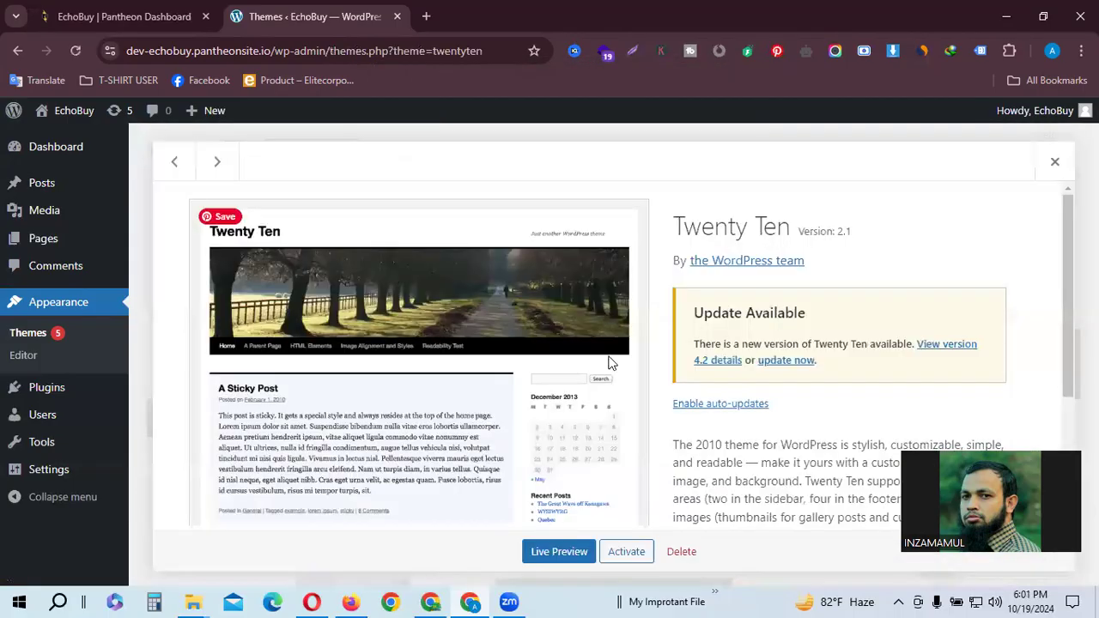
left_click(680, 551)
left_click(605, 193)
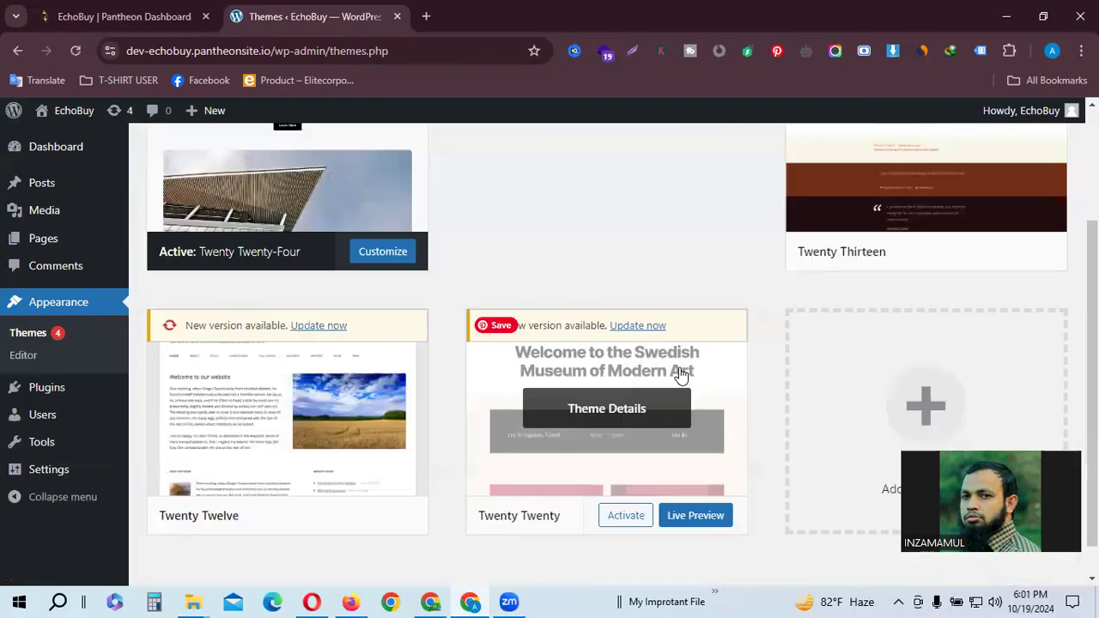
Step: Delete the Twenty Thirteen theme
left_click(610, 170)
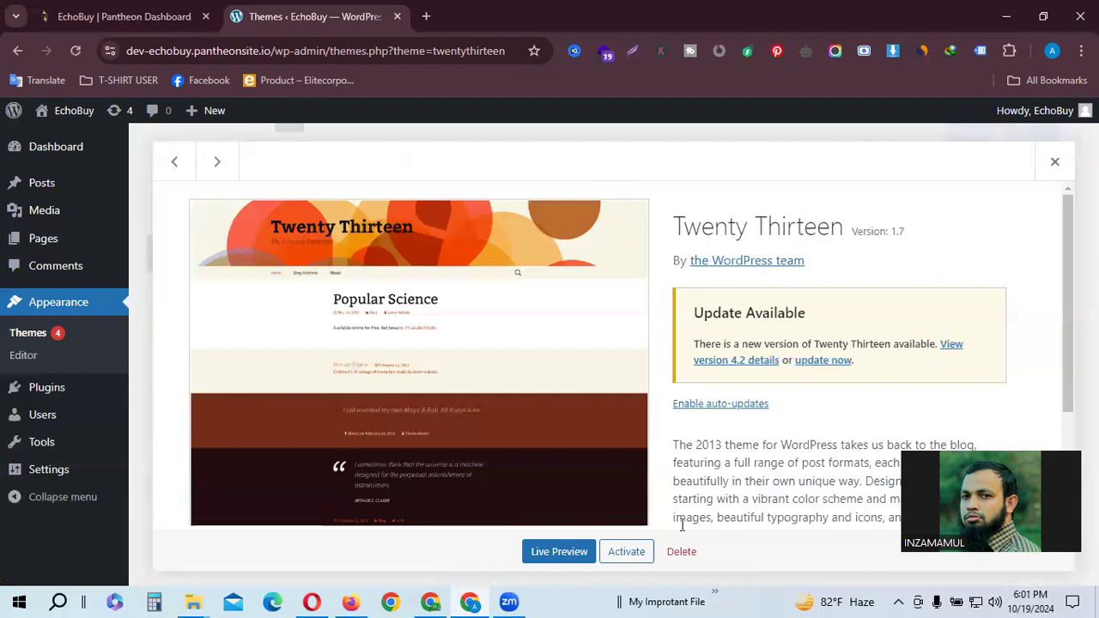
left_click(681, 551)
left_click(622, 182)
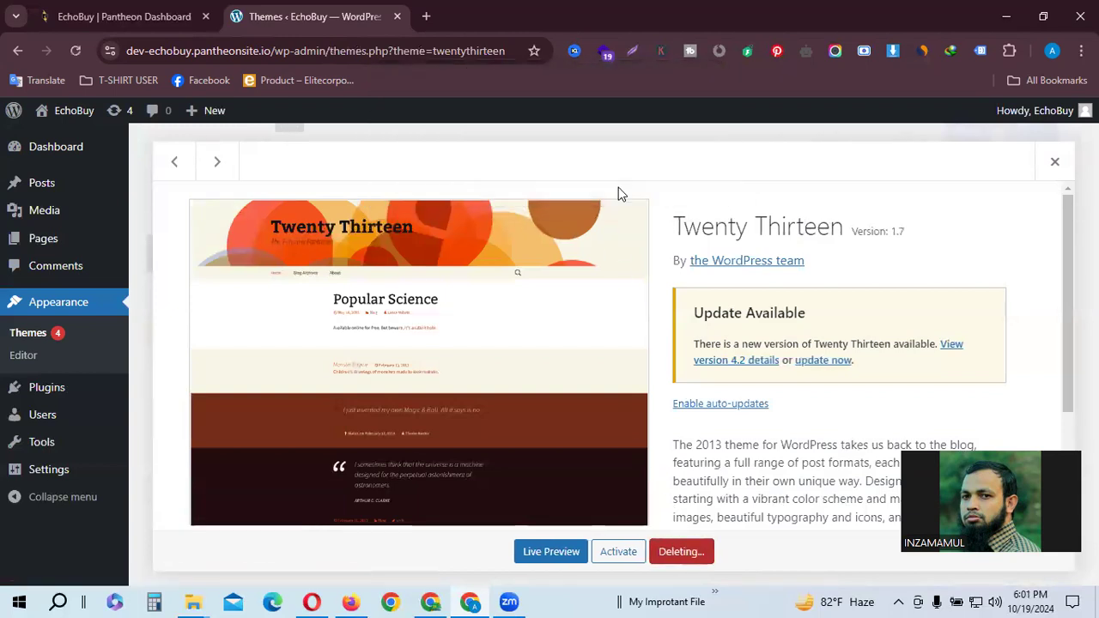
Step: Delete the Twenty Twelve and Twenty Twenty themes
left_click(618, 152)
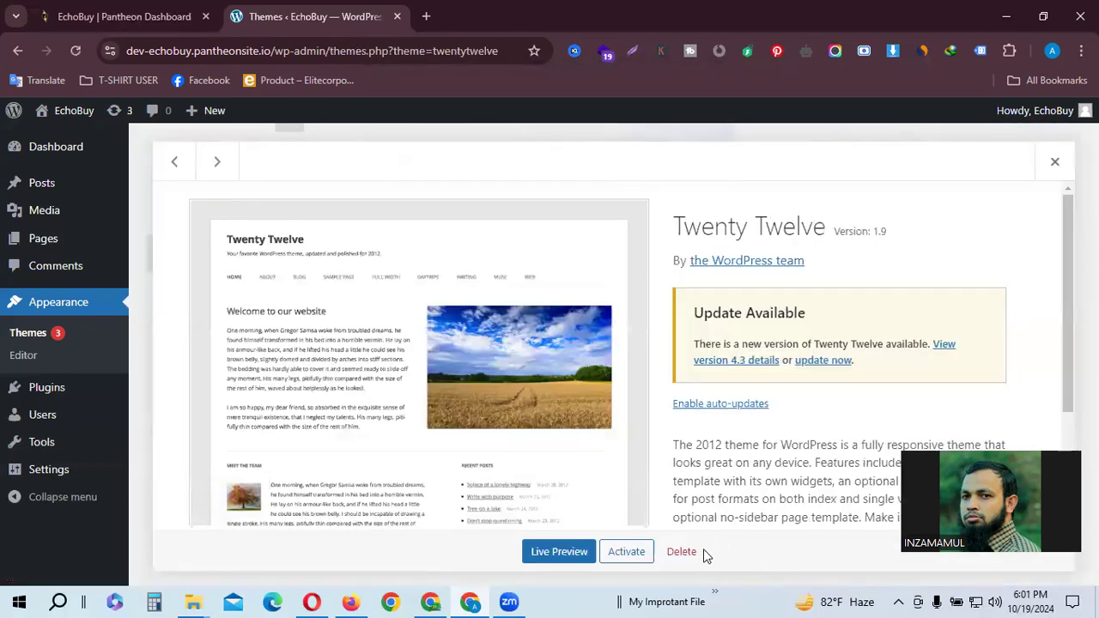
left_click(681, 551)
left_click(618, 187)
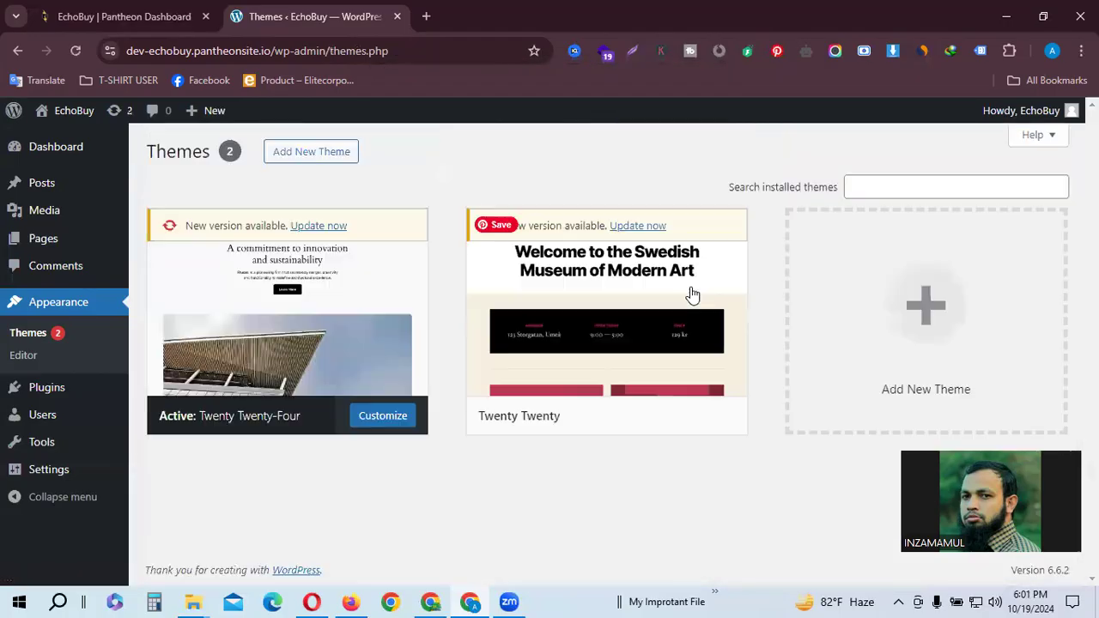
left_click(650, 330)
left_click(681, 552)
left_click(620, 185)
Step: Update the active Twenty Twenty-Four theme to version 1.2
left_click(335, 326)
scroll(332, 318, "up", 5)
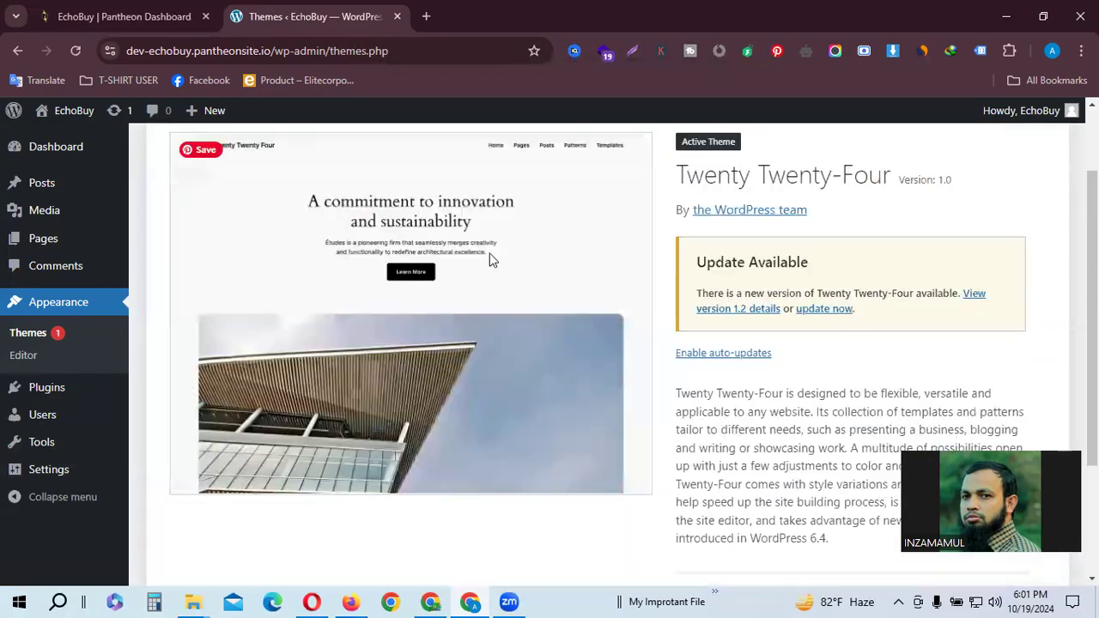
scroll(768, 358, "down", 5)
scroll(802, 325, "up", 3)
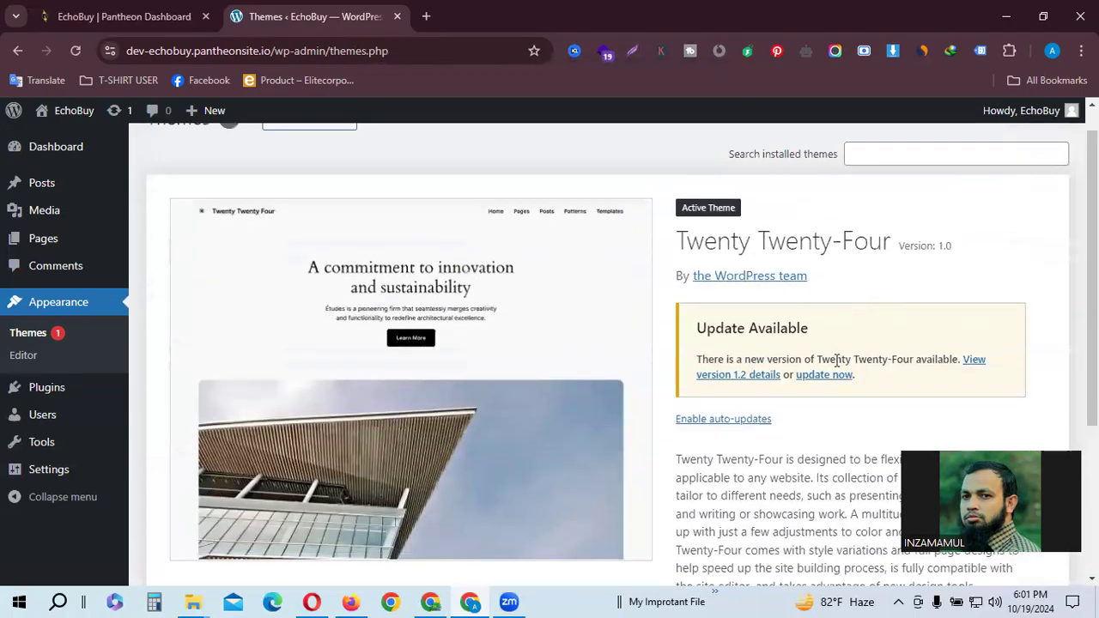
left_click(823, 376)
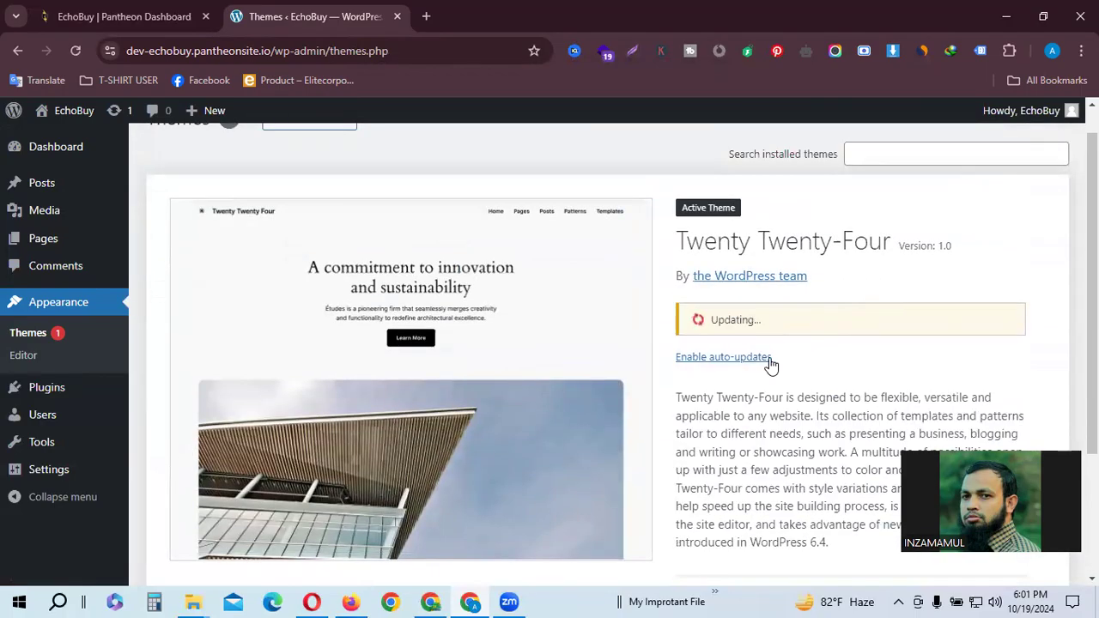
scroll(771, 359, "up", 3)
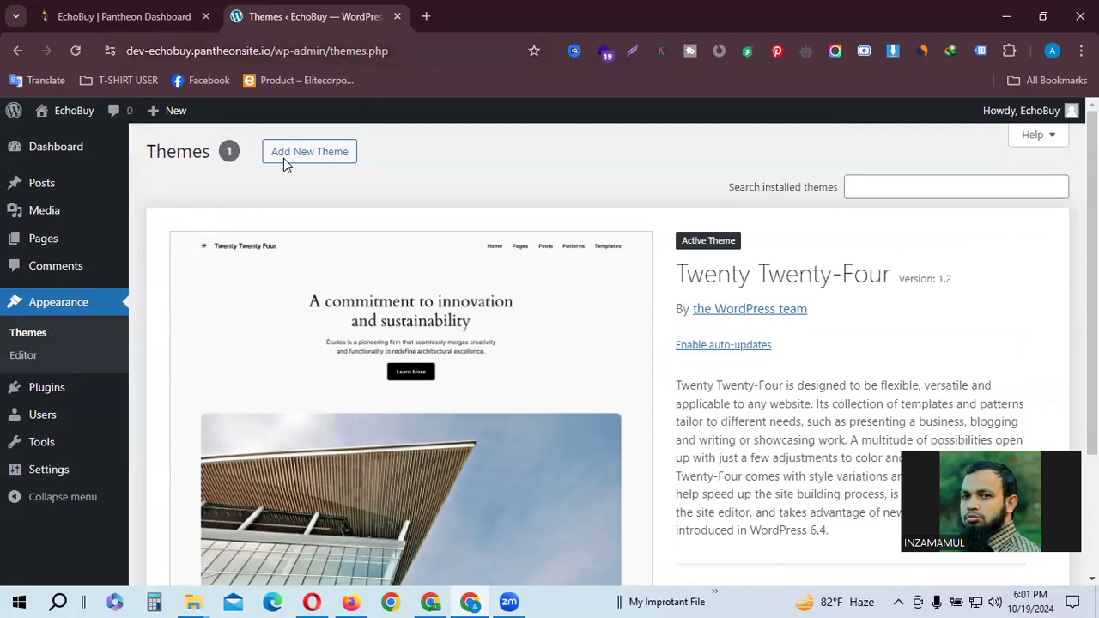
left_click(319, 154)
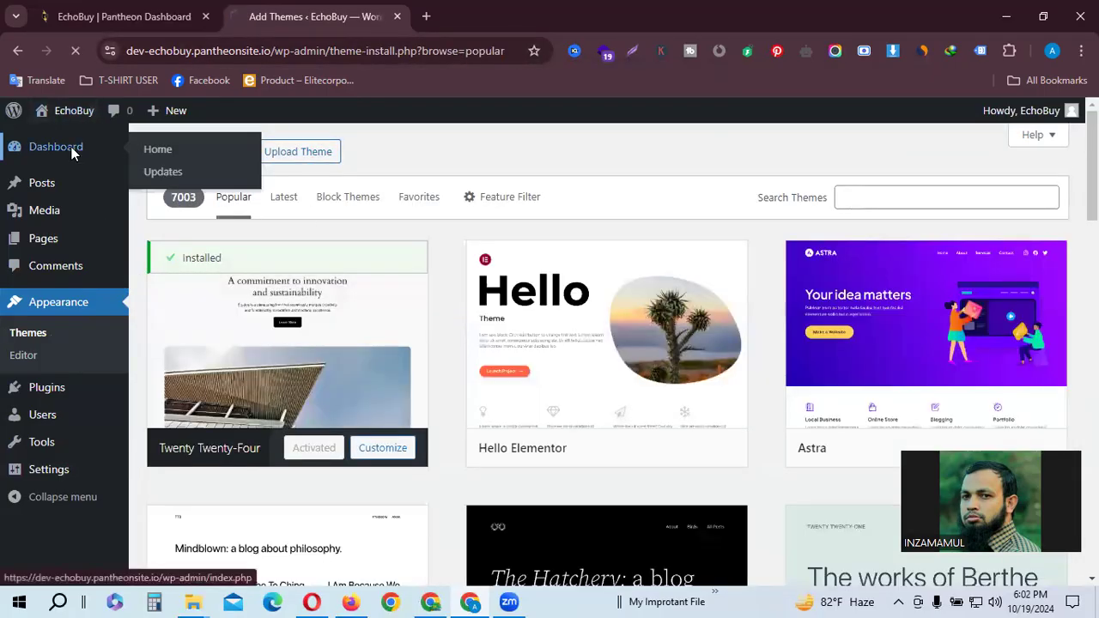
left_click(72, 146)
scroll(602, 359, "down", 3)
scroll(719, 416, "up", 3)
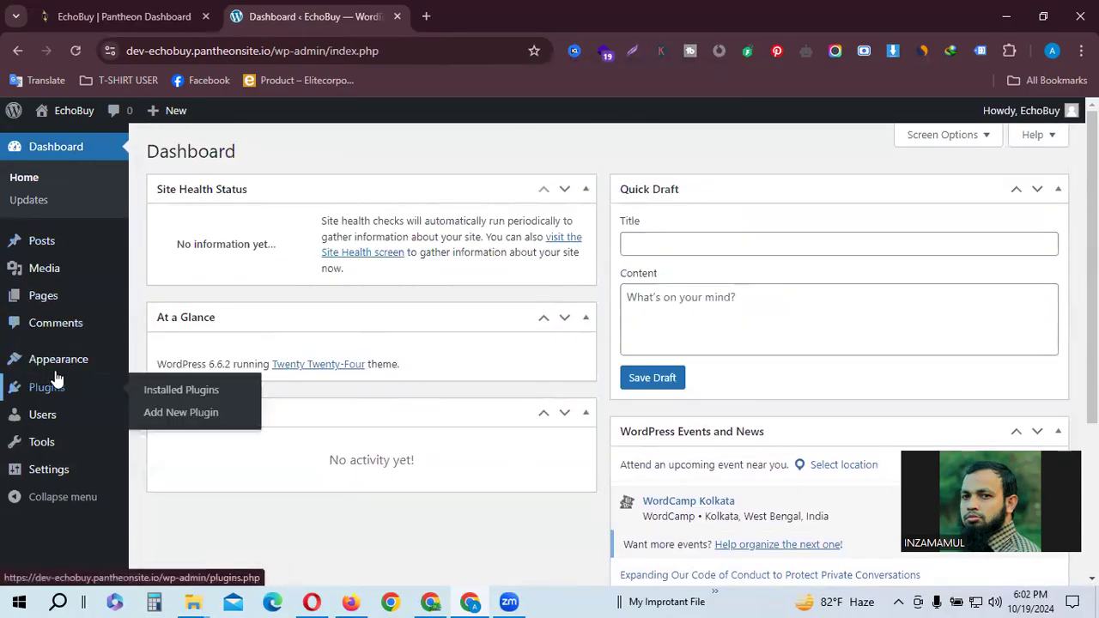
Step: Open the preview of the Astra theme from the popular themes available to add
mouse_move(55, 367)
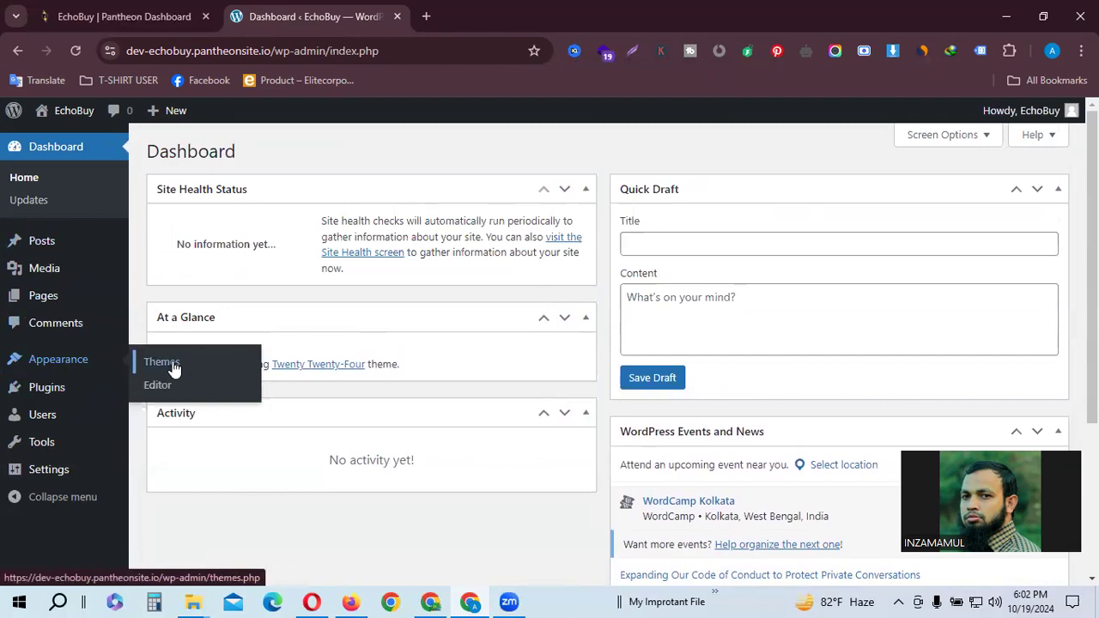
scroll(387, 252, "down", 3)
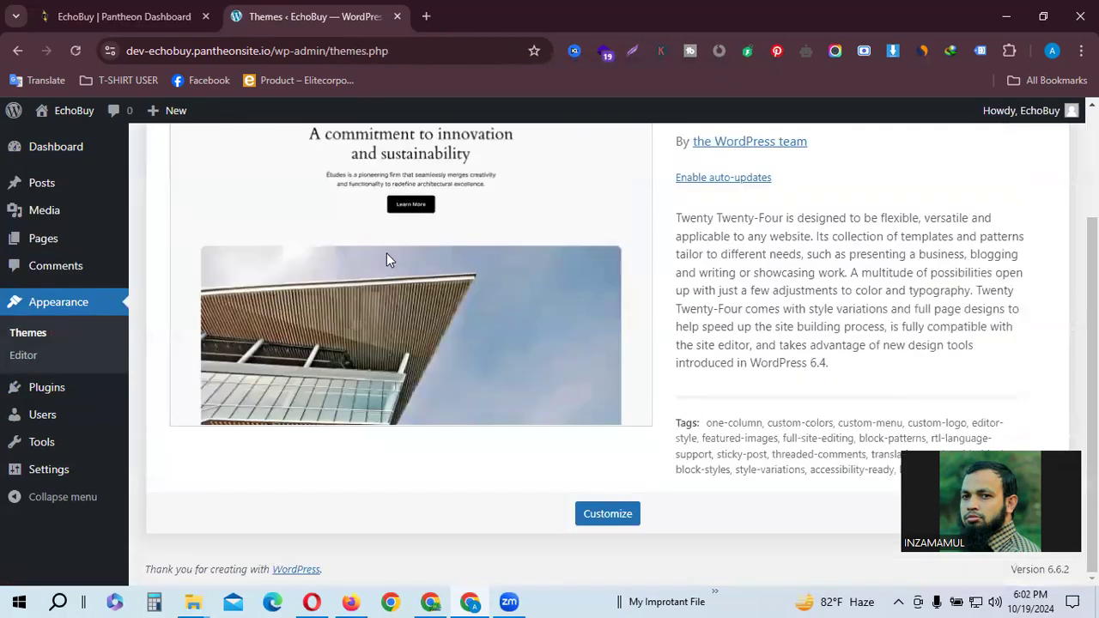
scroll(576, 383, "up", 1)
scroll(576, 383, "up", 1)
left_click(326, 155)
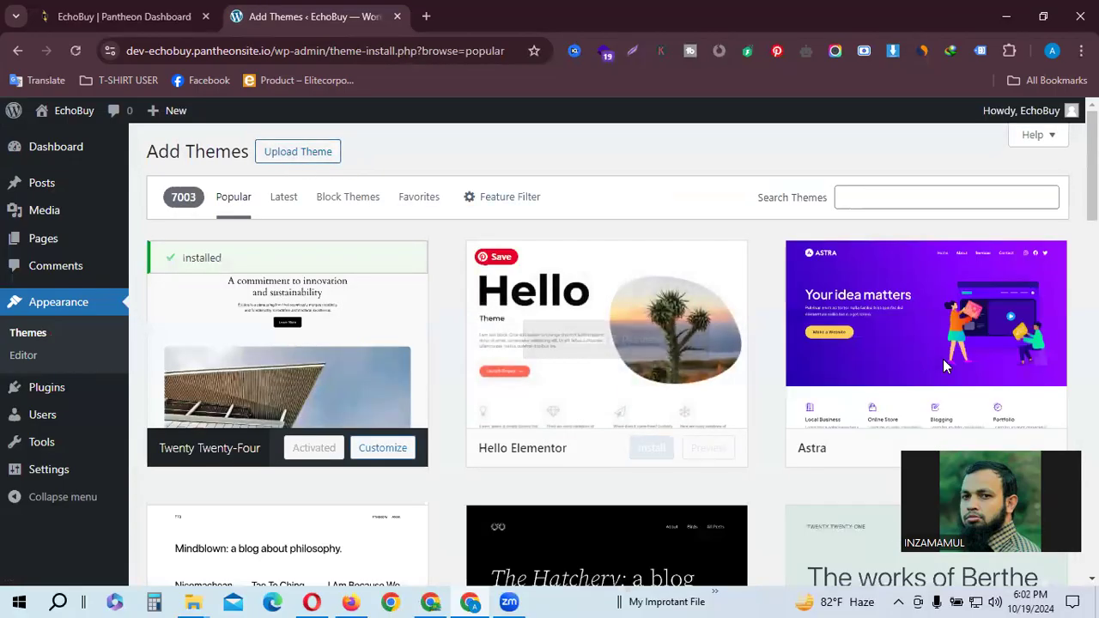
scroll(830, 408, "down", 1)
double_click(819, 371)
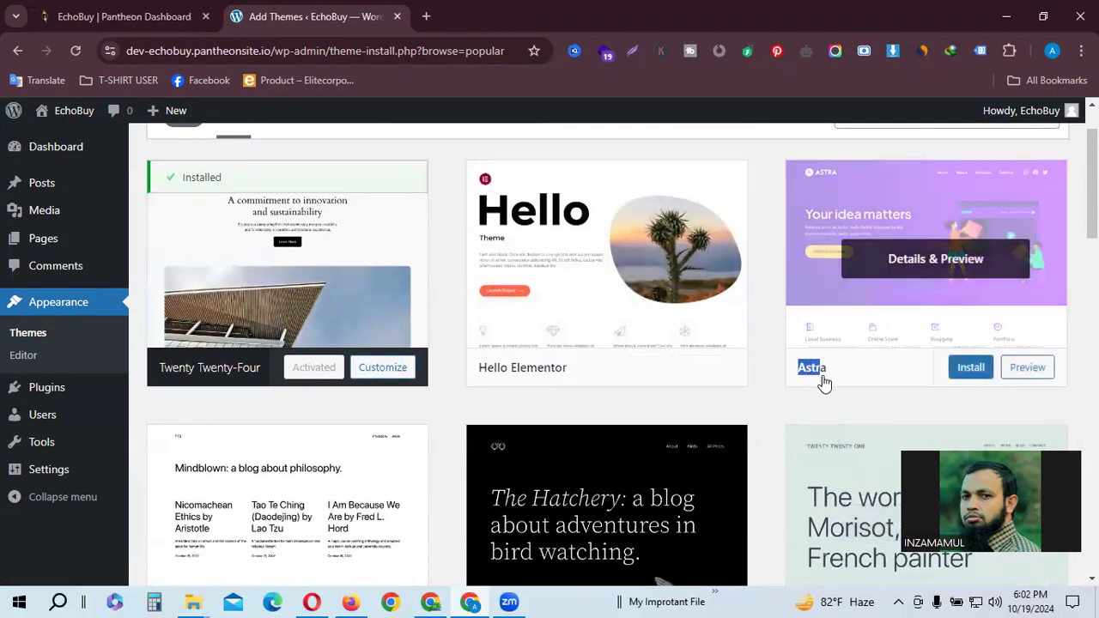
left_click(825, 383)
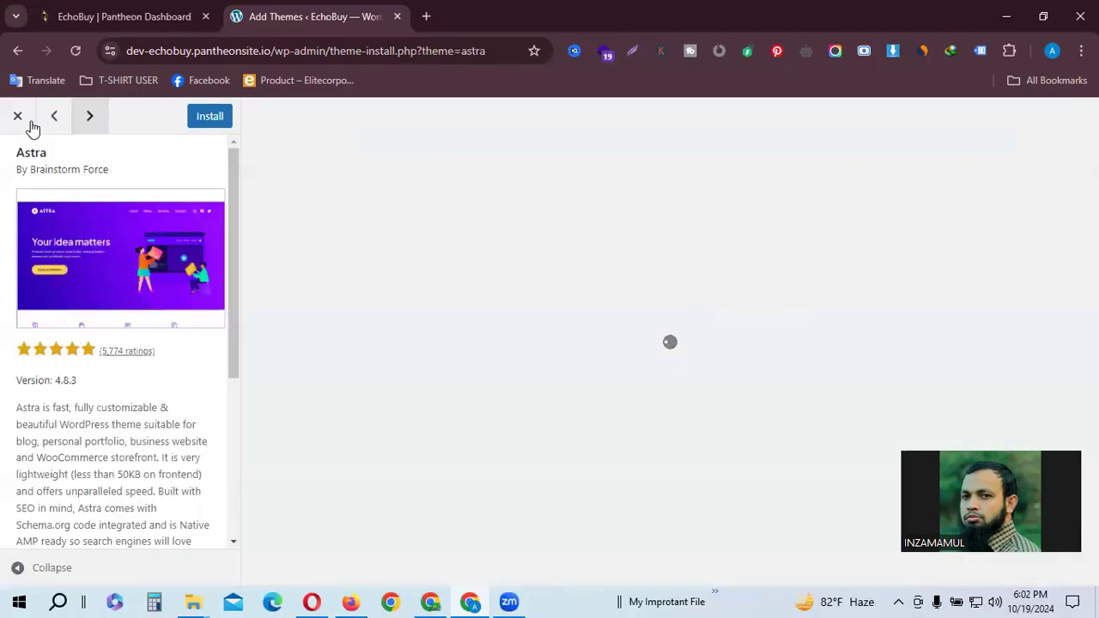
Step: Install and activate the Astra theme from its preview
scroll(662, 437, "down", 3)
scroll(615, 430, "up", 3)
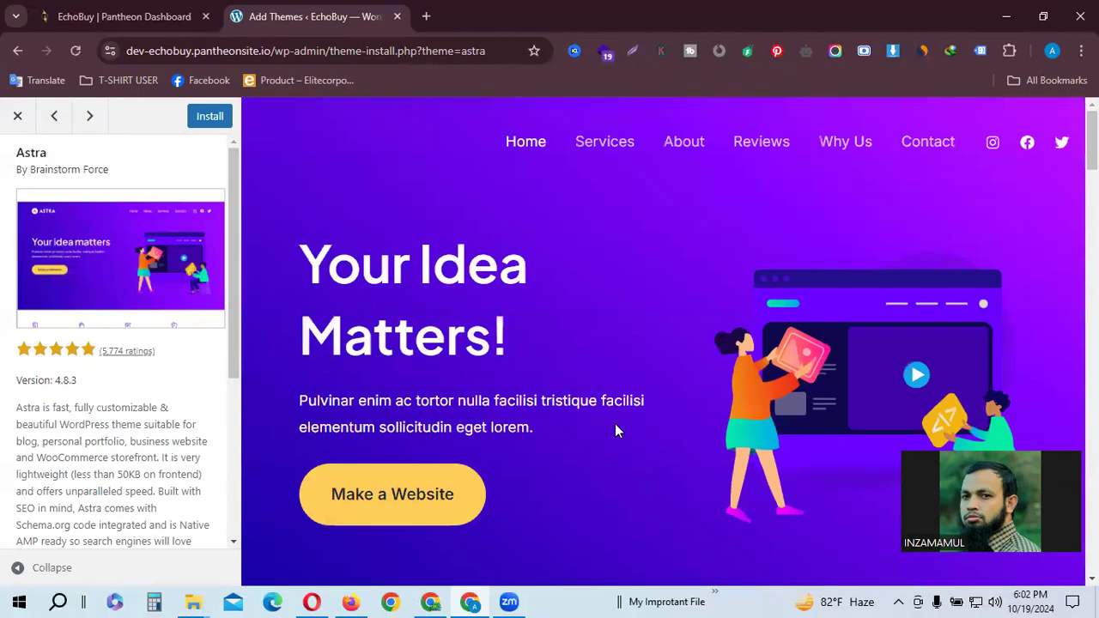
left_click(207, 122)
scroll(549, 332, "down", 5)
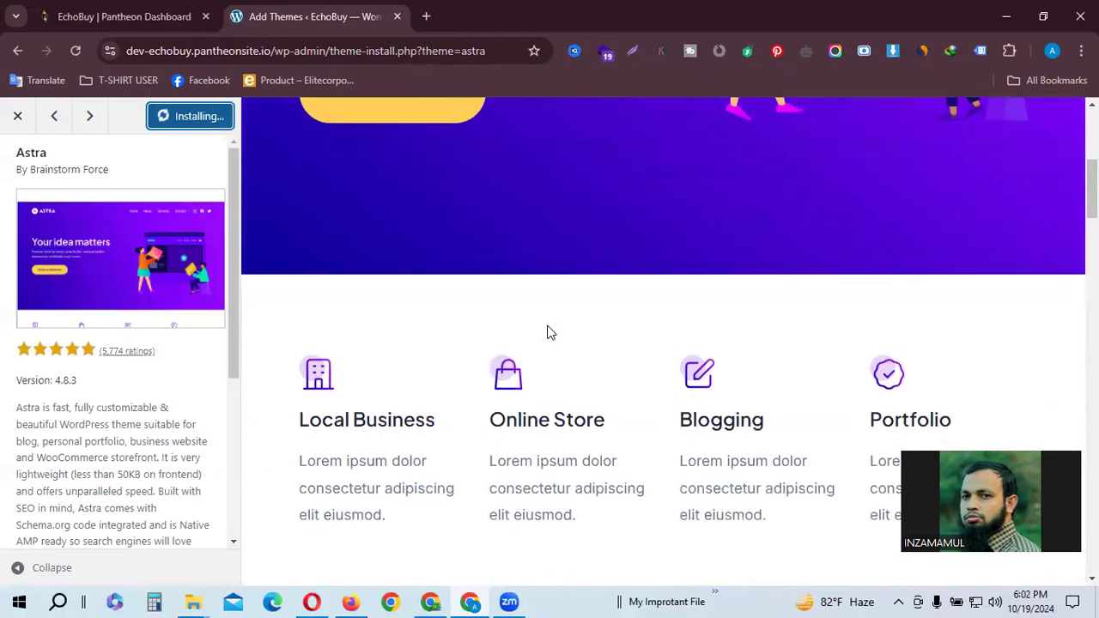
scroll(547, 331, "up", 5)
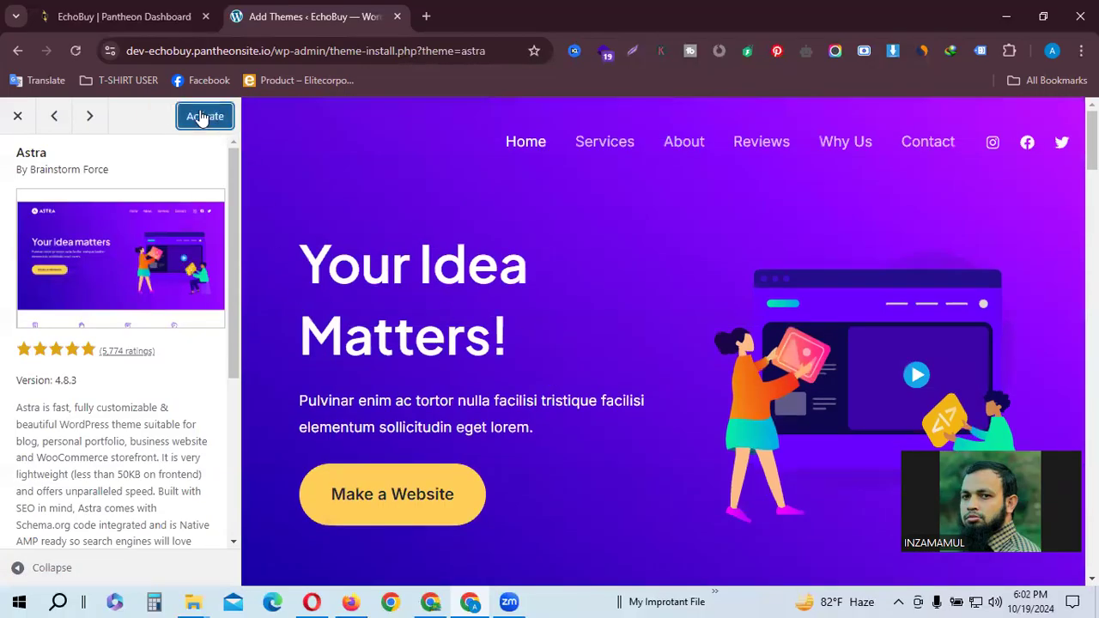
left_click(202, 117)
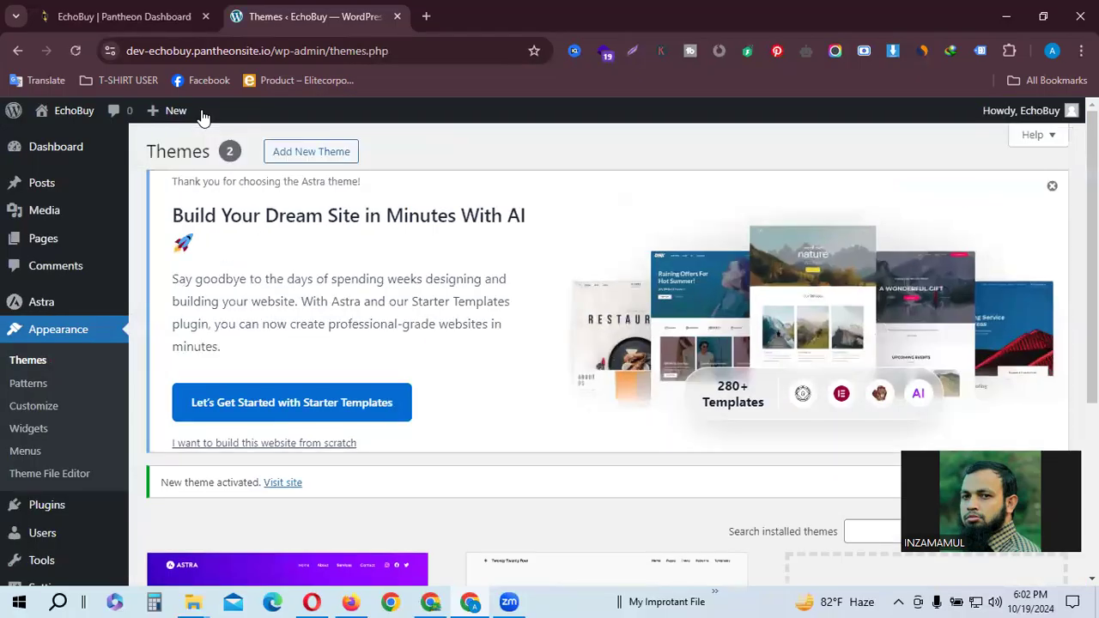
Step: Install and activate the Starter Templates plugin from the Astra theme's dashboard
scroll(540, 274, "down", 3)
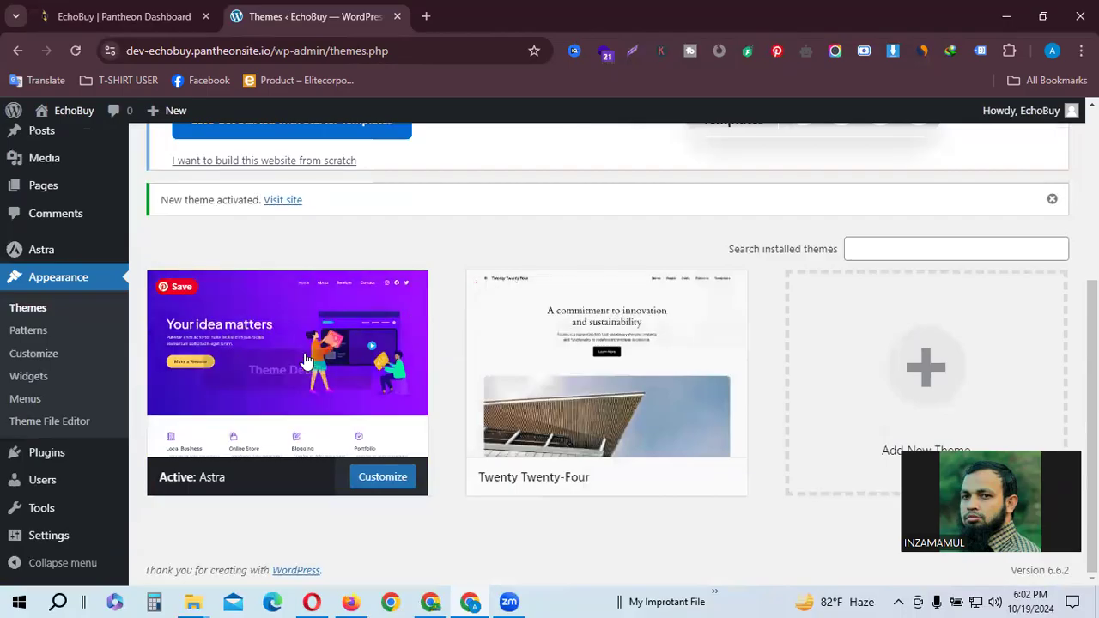
scroll(520, 393, "up", 3)
scroll(80, 383, "down", 2)
scroll(48, 290, "up", 2)
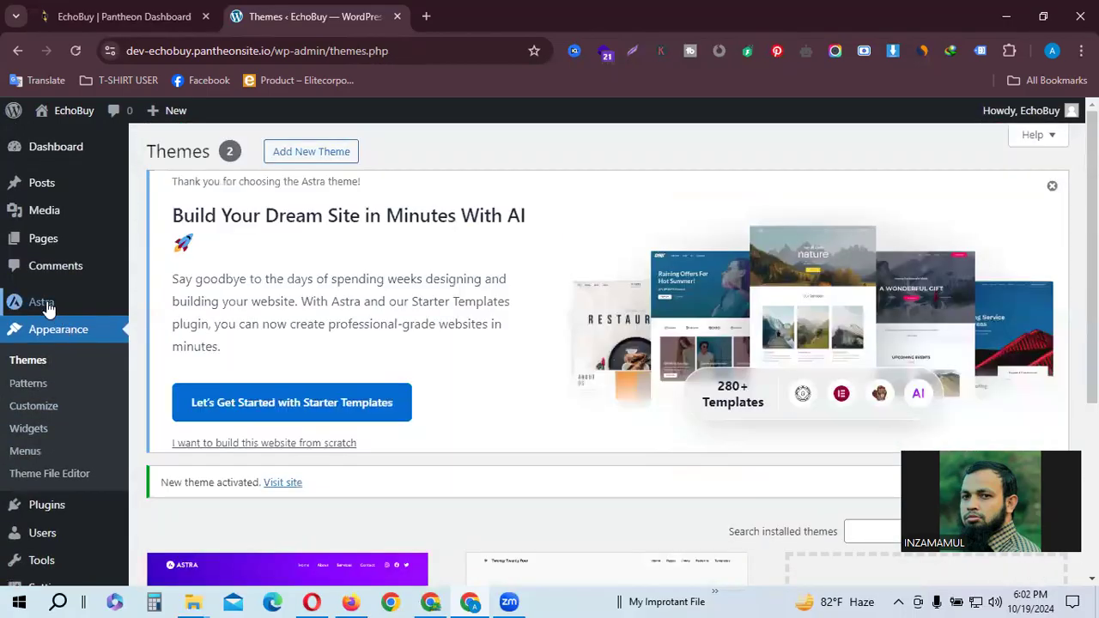
mouse_move(47, 307)
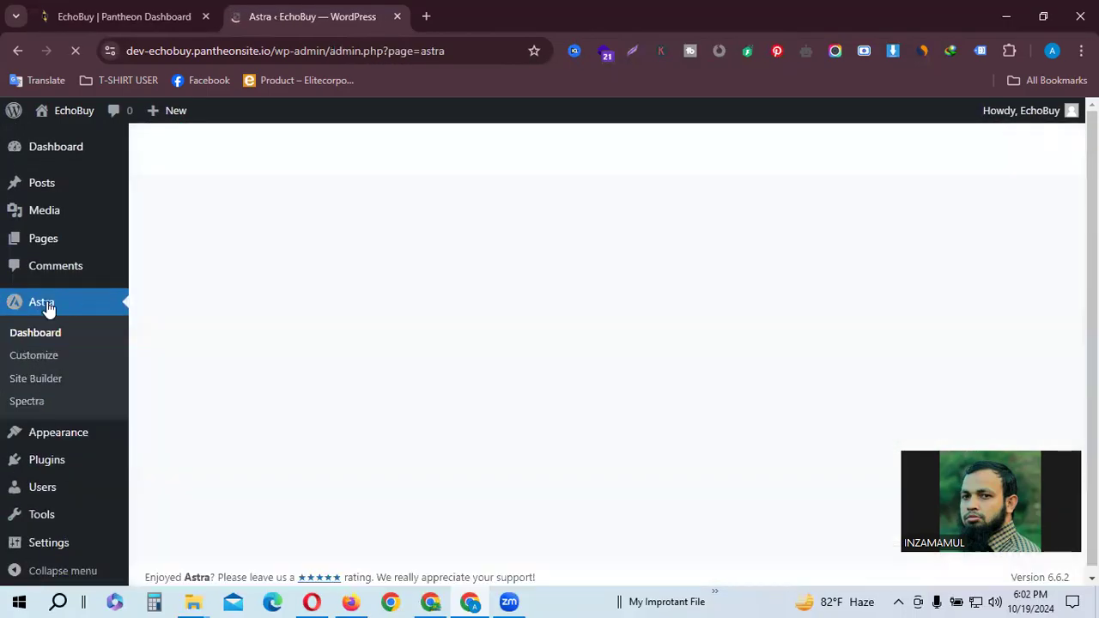
scroll(258, 372, "down", 2)
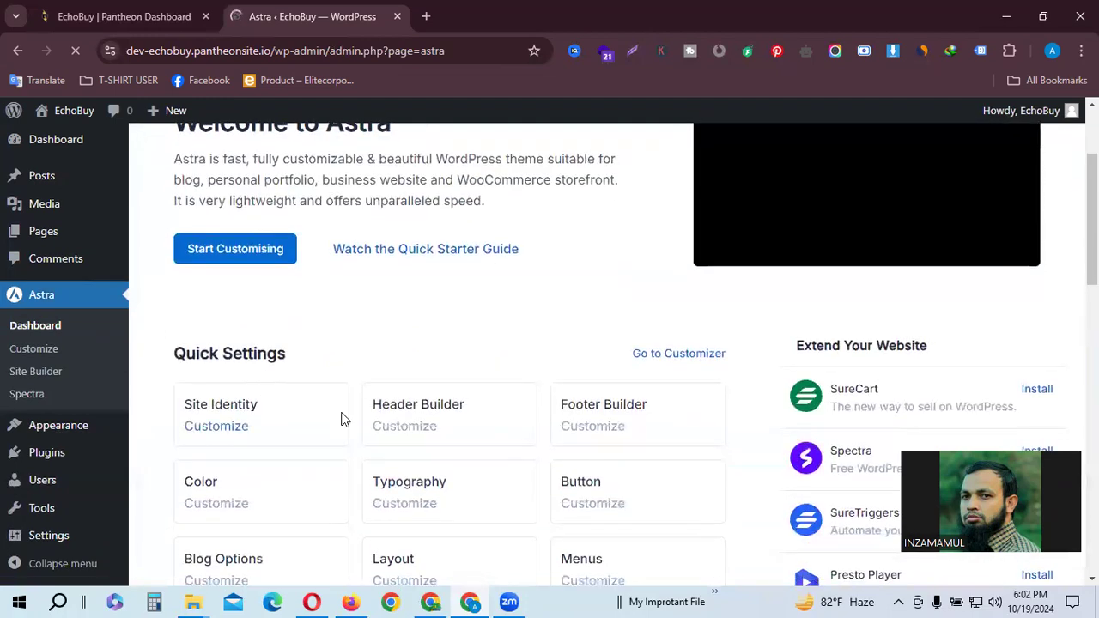
scroll(343, 420, "up", 2)
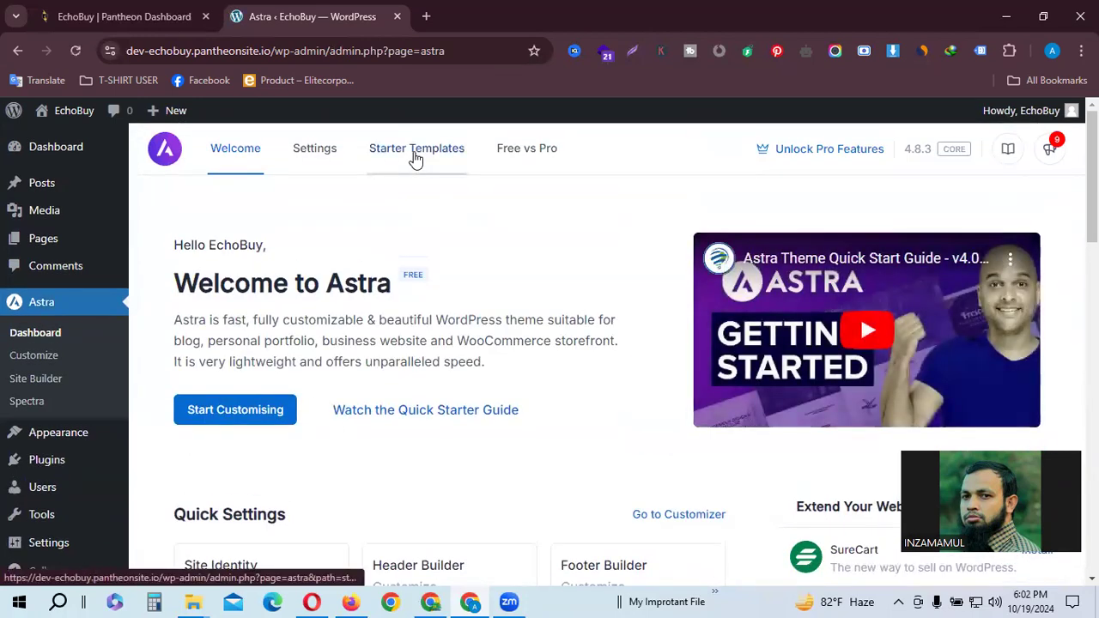
left_click(415, 154)
left_click(595, 451)
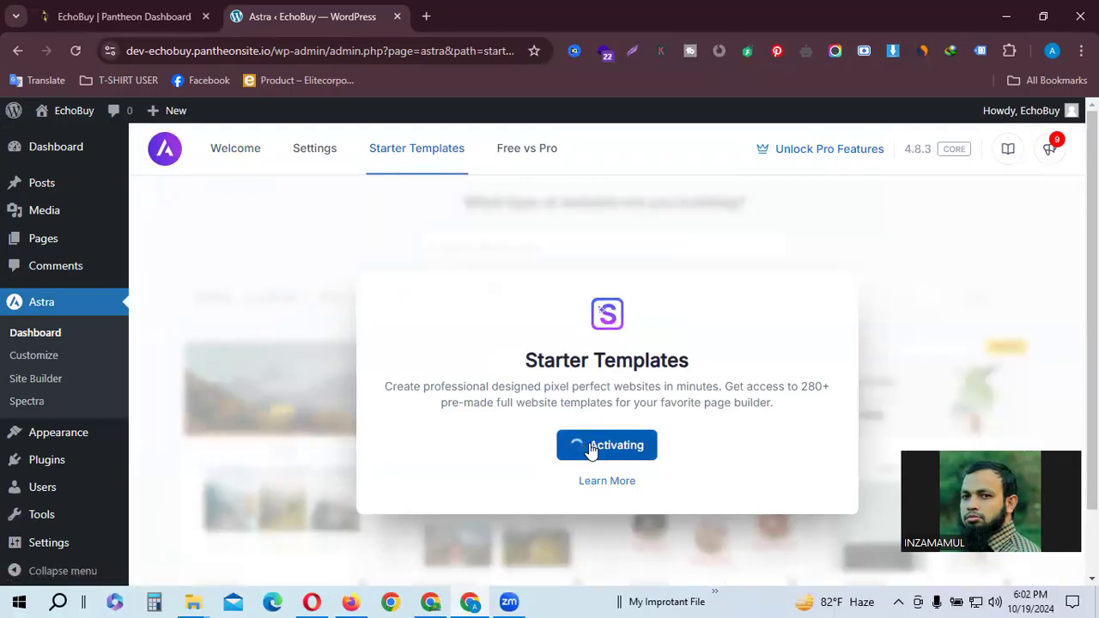
scroll(585, 350, "down", 2)
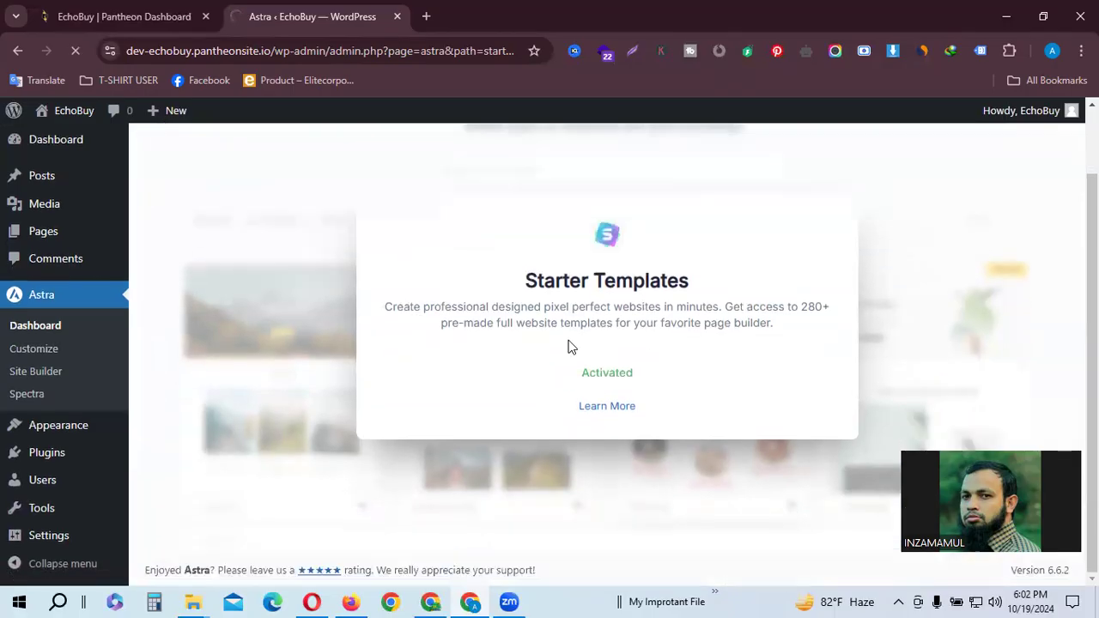
scroll(585, 301, "up", 2)
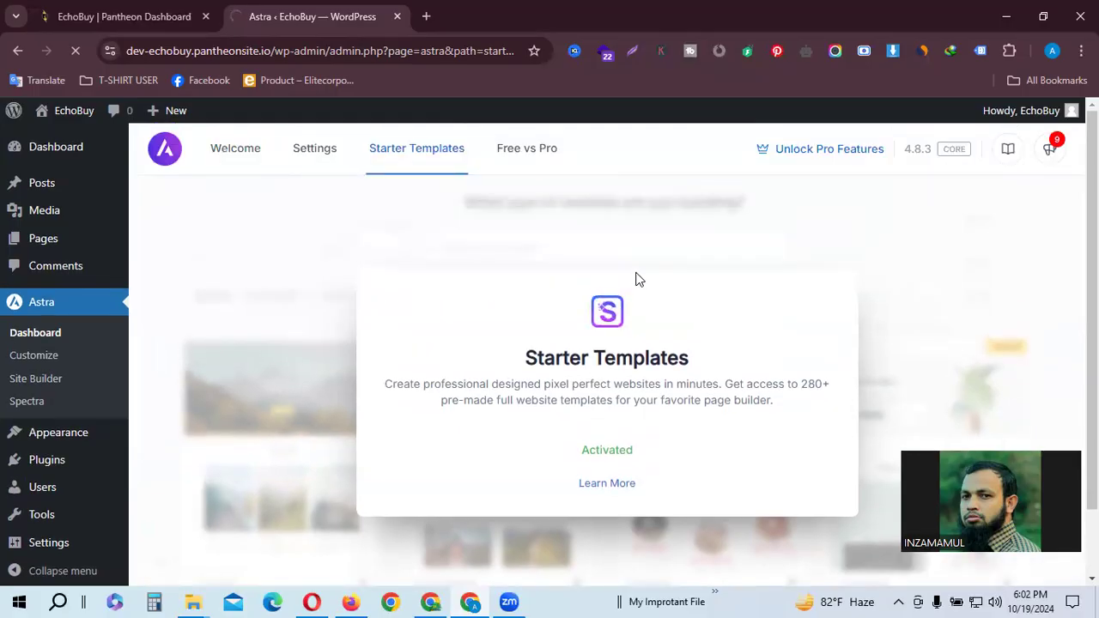
Step: Start building the site with Classic Starter Templates and dismiss the AI builder offer
left_click(44, 334)
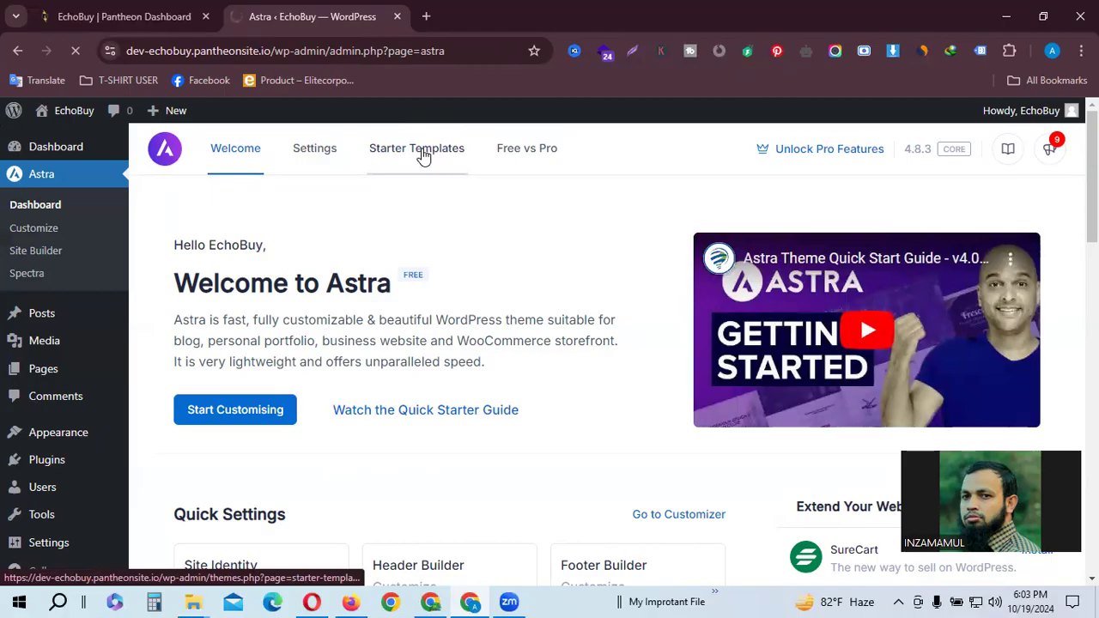
left_click(421, 151)
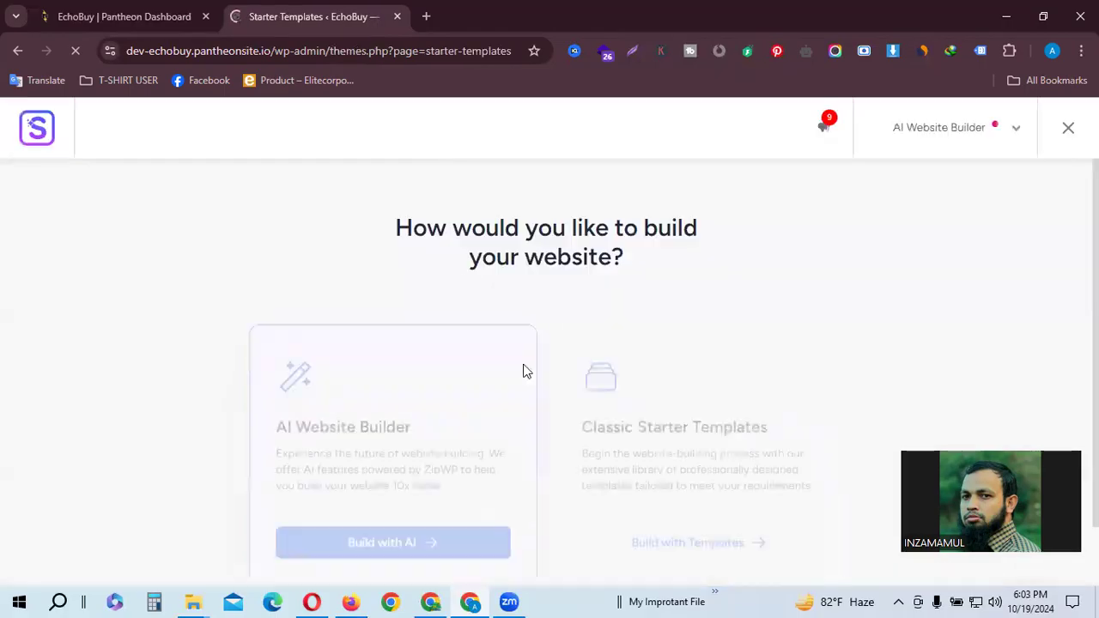
scroll(583, 440, "down", 1)
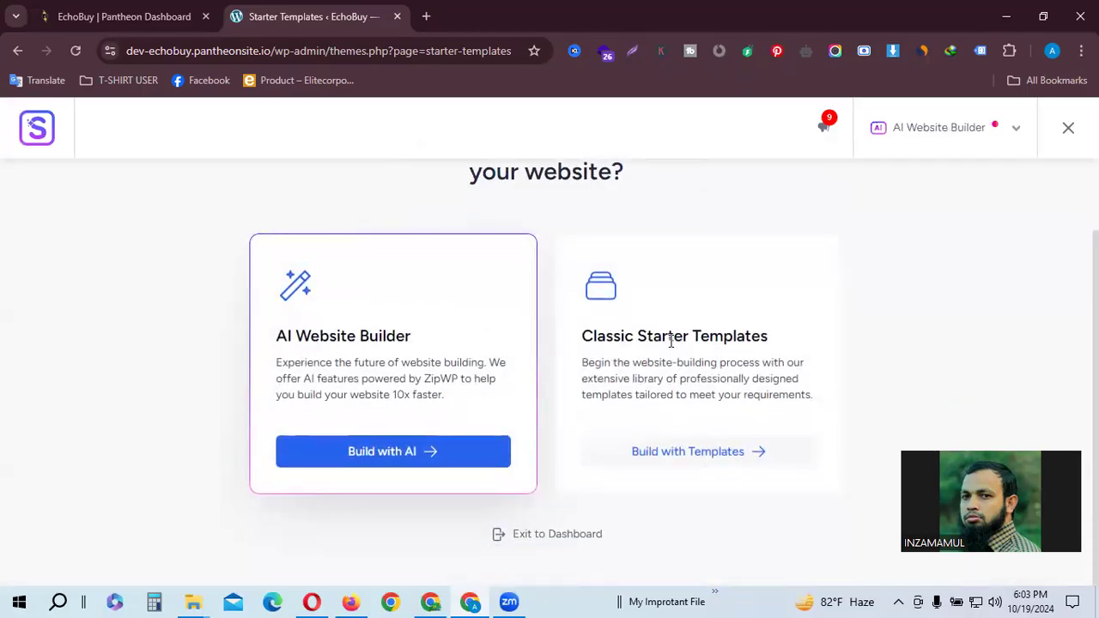
left_click(691, 455)
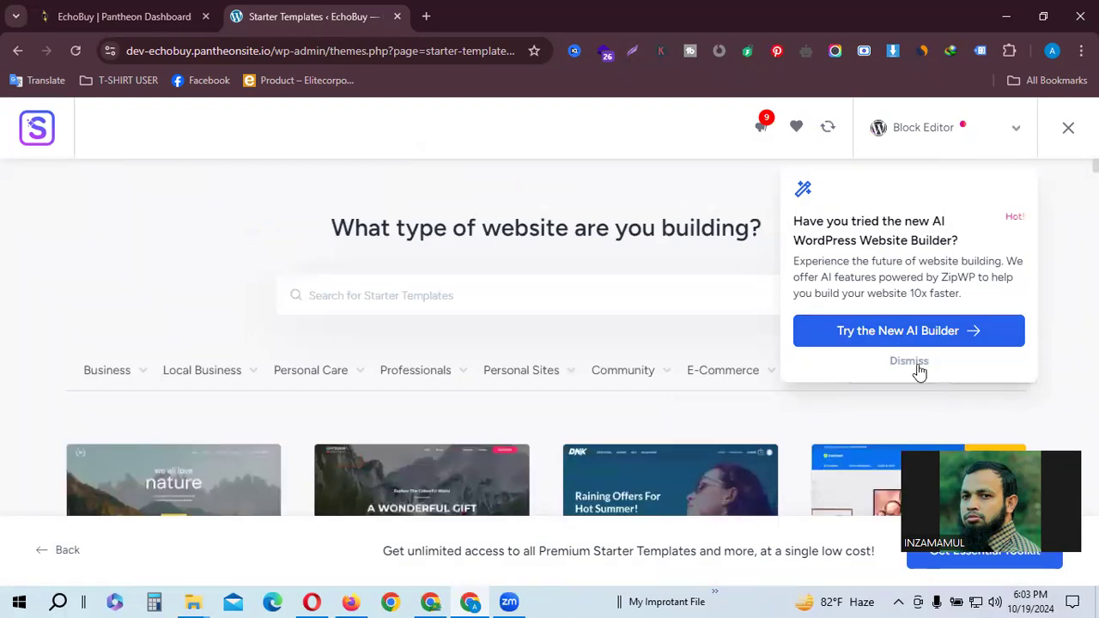
left_click(919, 371)
Step: Filter the starter templates by E-Commerce and narrow them to Online Shop
scroll(473, 376, "down", 2)
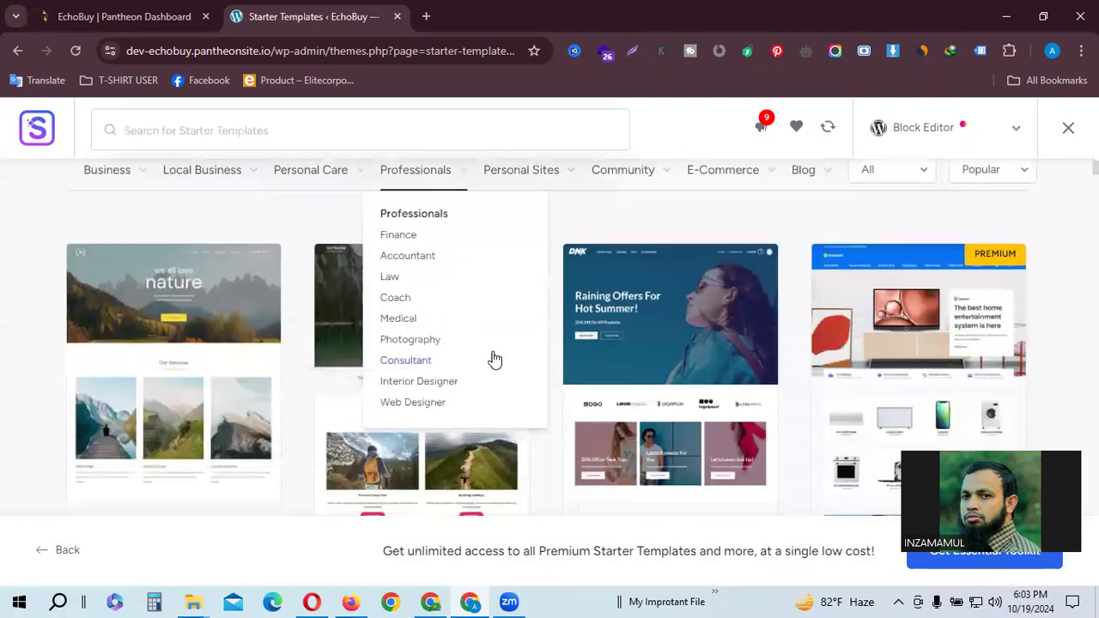
left_click(730, 176)
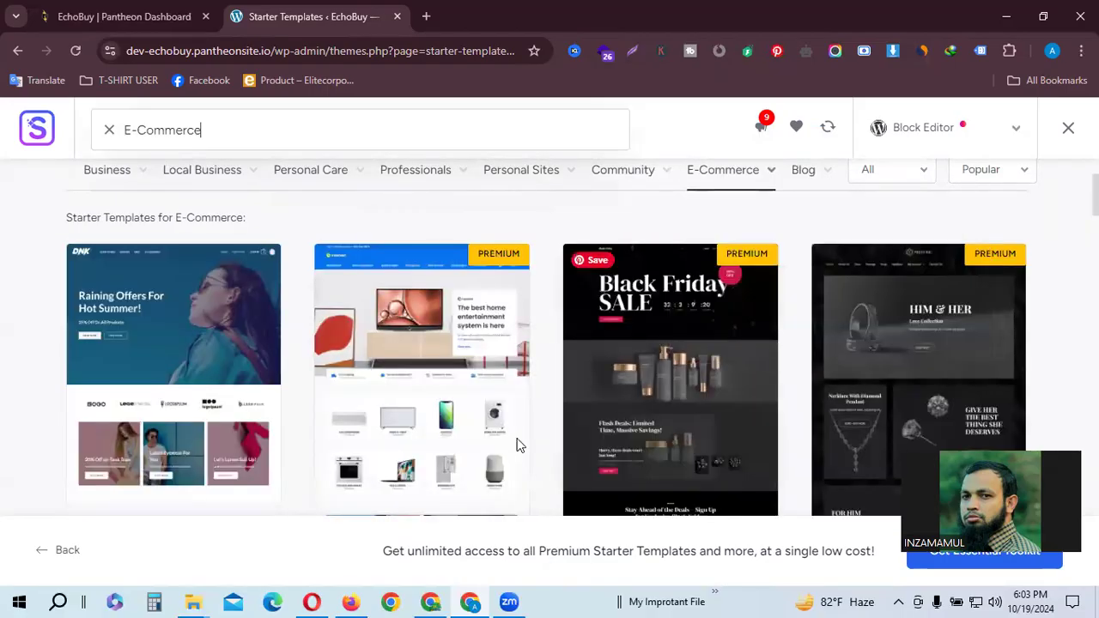
scroll(380, 422, "down", 2)
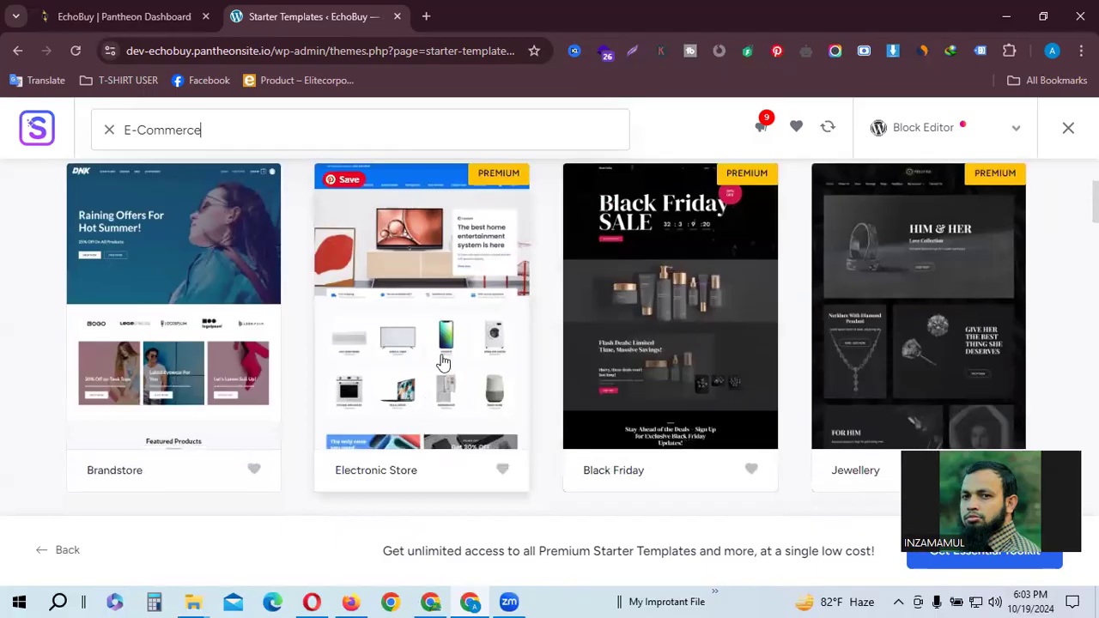
scroll(538, 355, "up", 4)
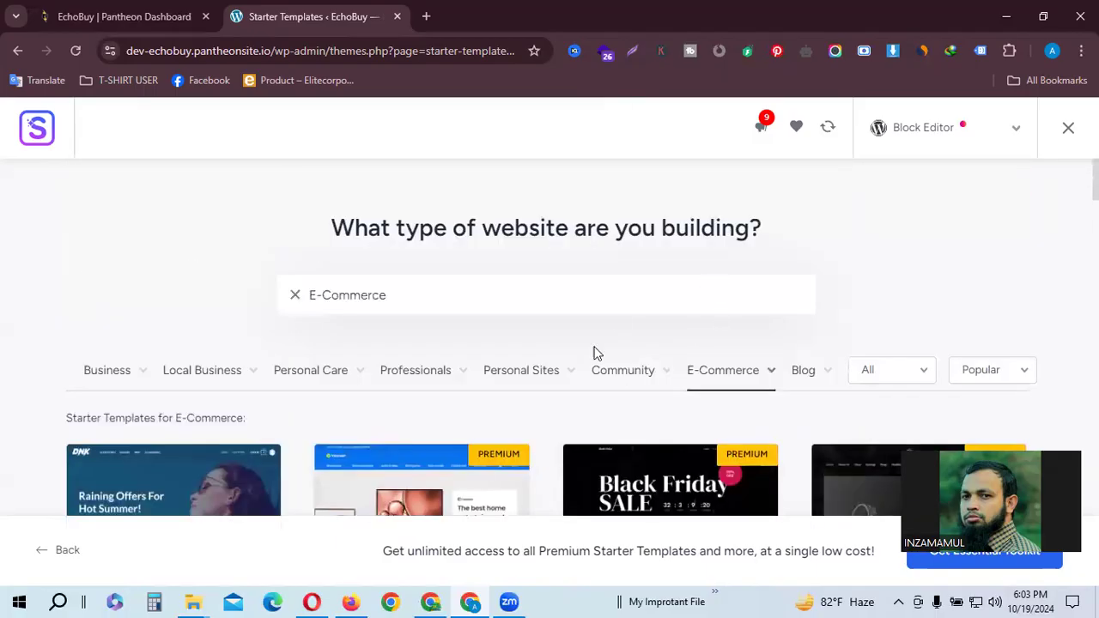
mouse_move(764, 376)
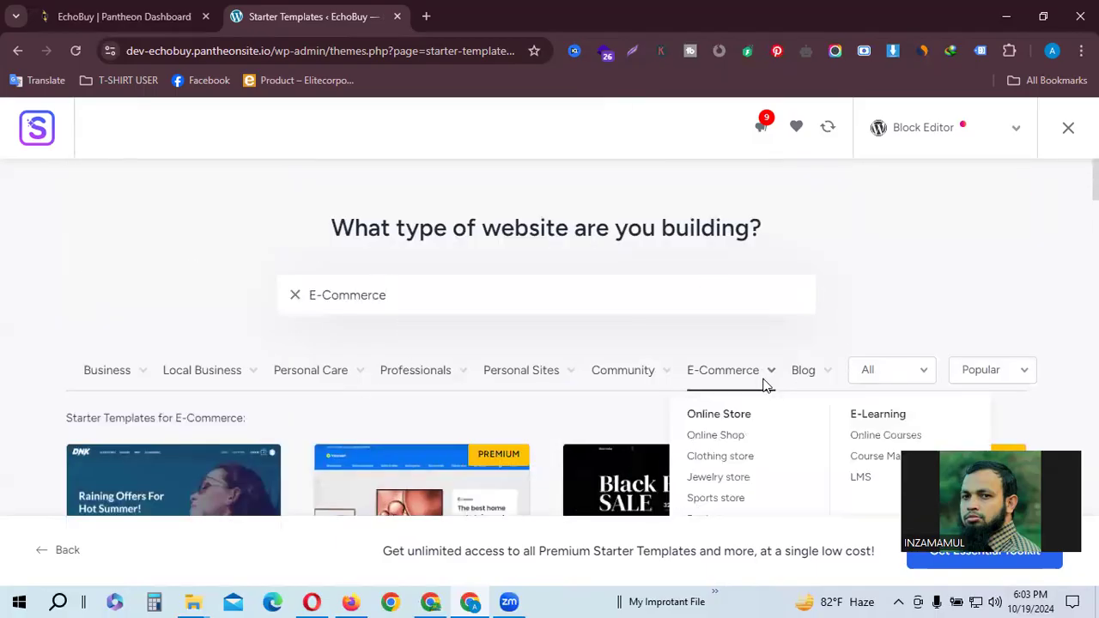
left_click(719, 436)
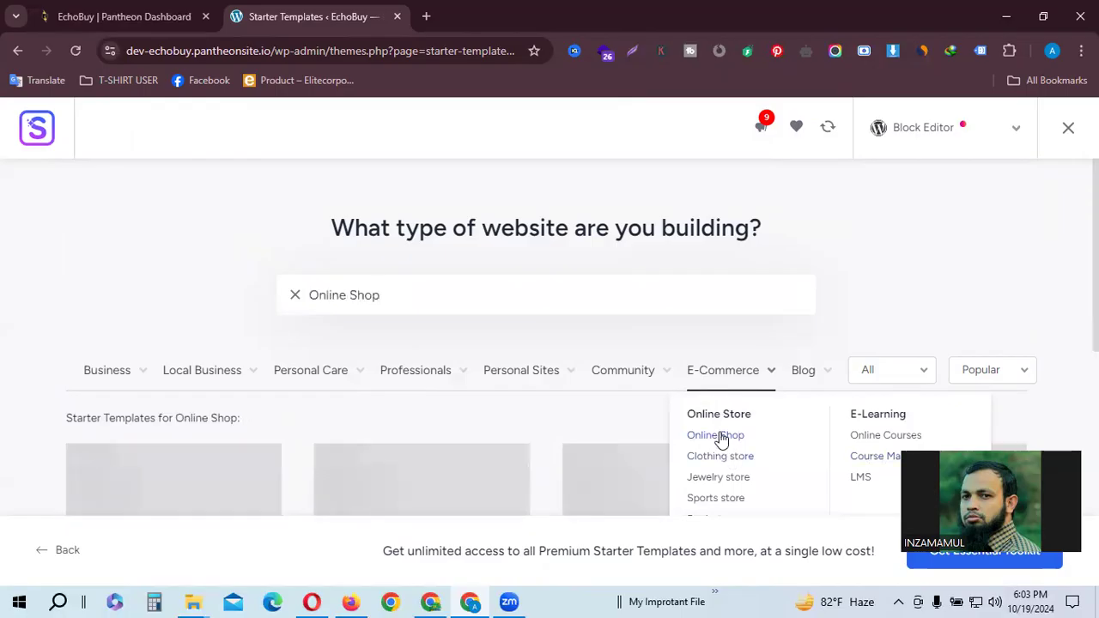
Step: Broaden the template filter from Online Shop to E-Commerce and choose the Home and Garden Decor template
scroll(601, 407, "down", 2)
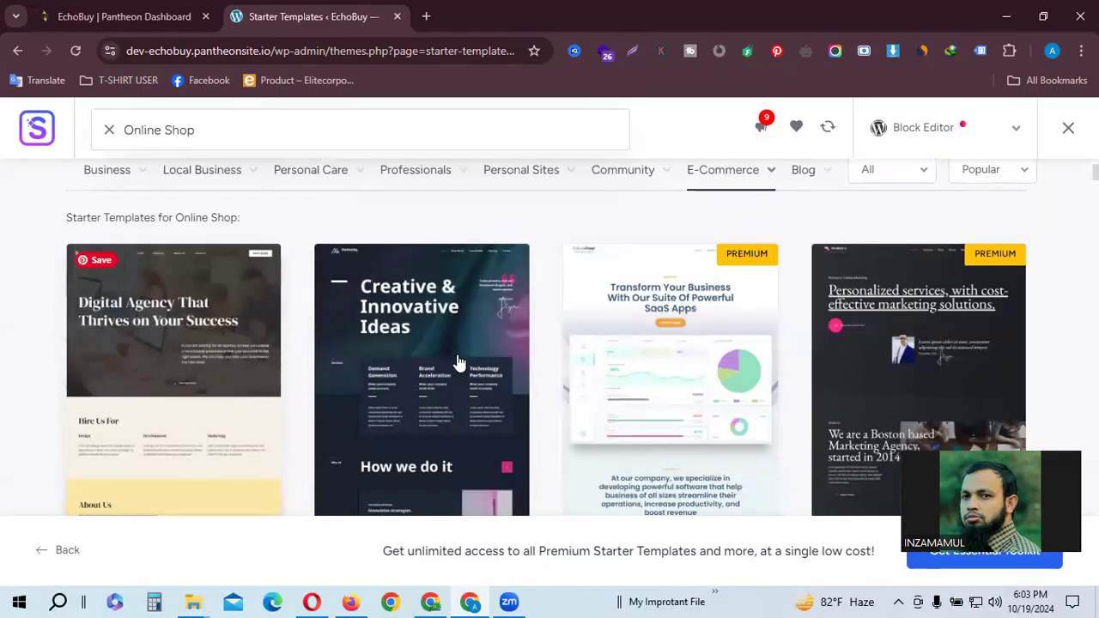
scroll(459, 363, "down", 1)
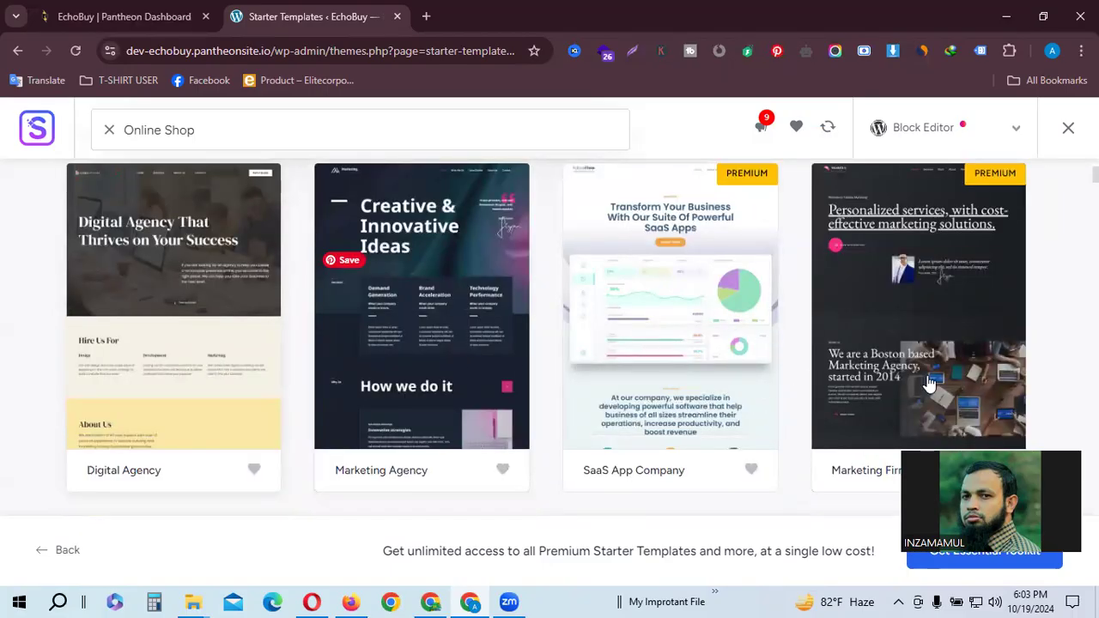
scroll(724, 400, "down", 1)
scroll(723, 400, "up", 5)
mouse_move(741, 388)
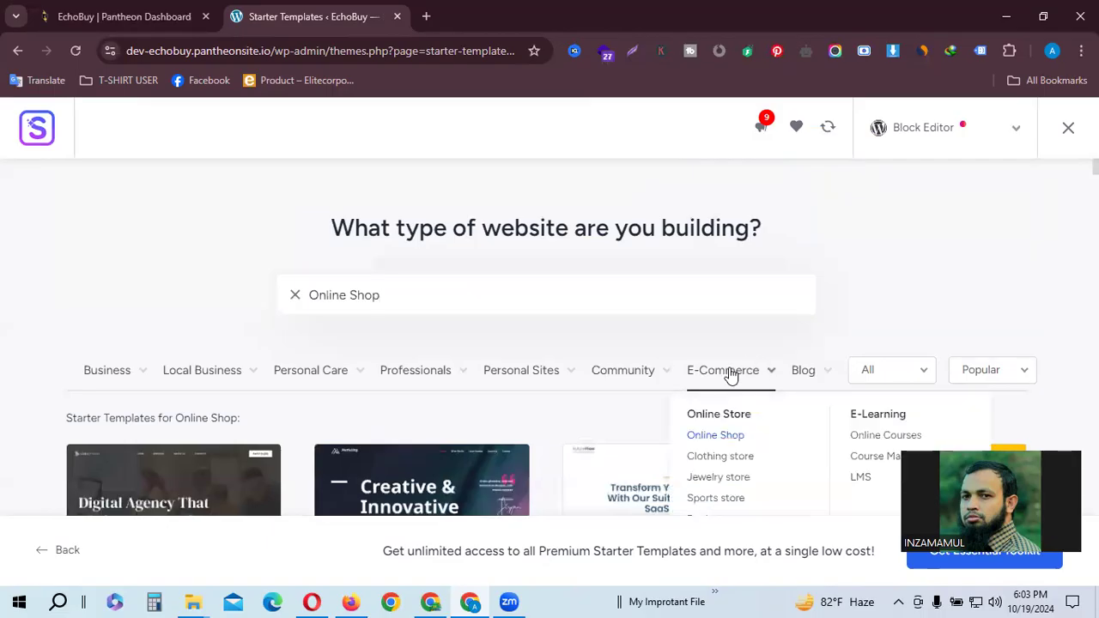
scroll(447, 400, "down", 3)
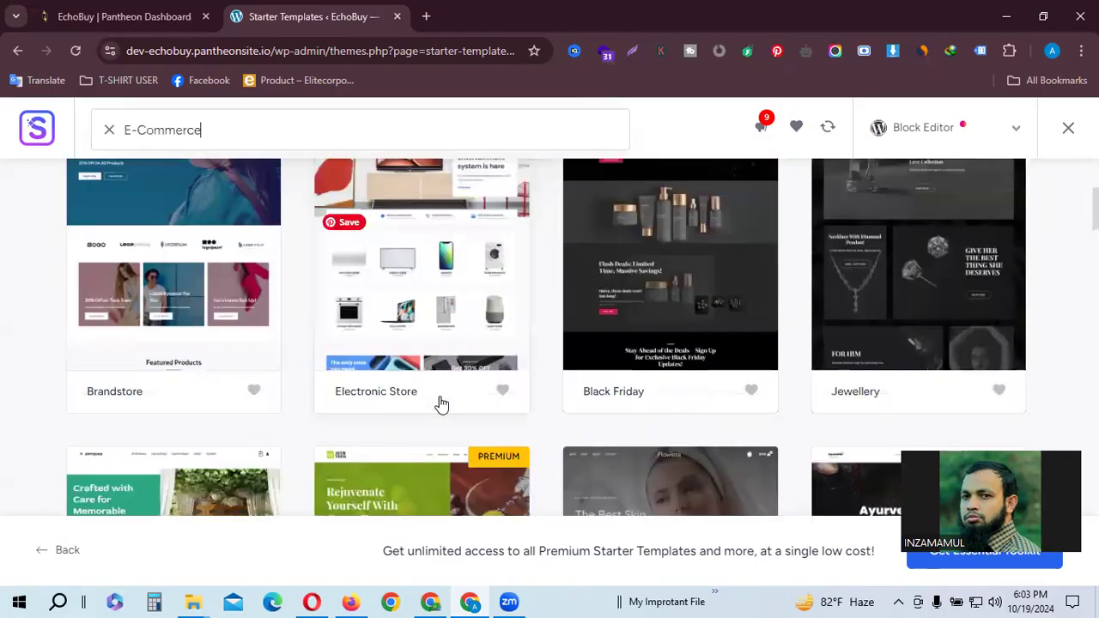
scroll(564, 400, "up", 3)
scroll(853, 369, "down", 5)
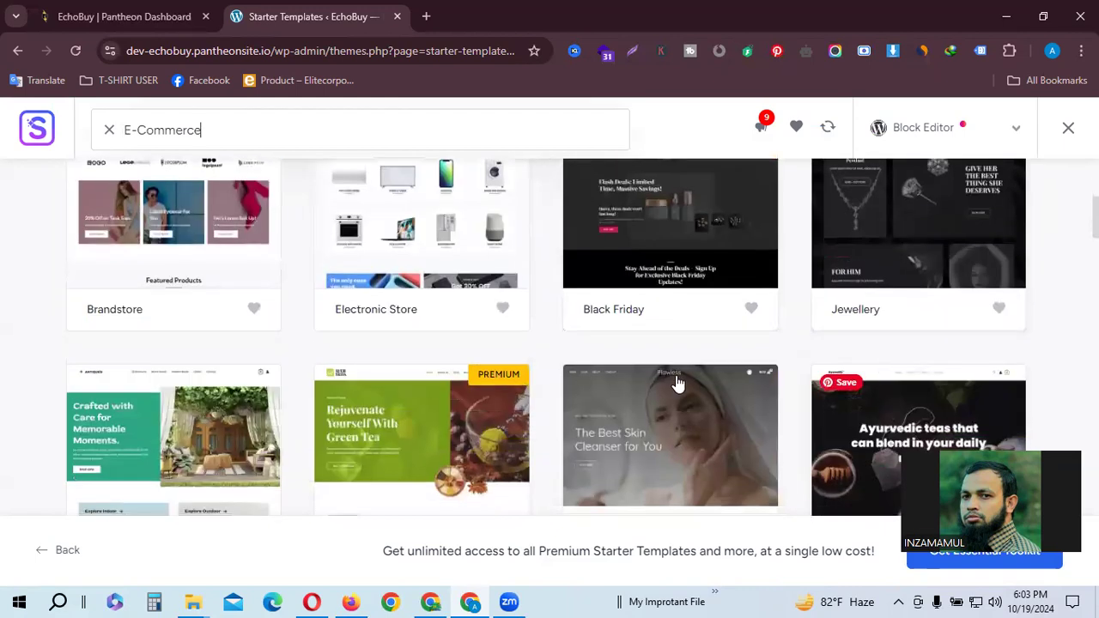
scroll(203, 371, "down", 1)
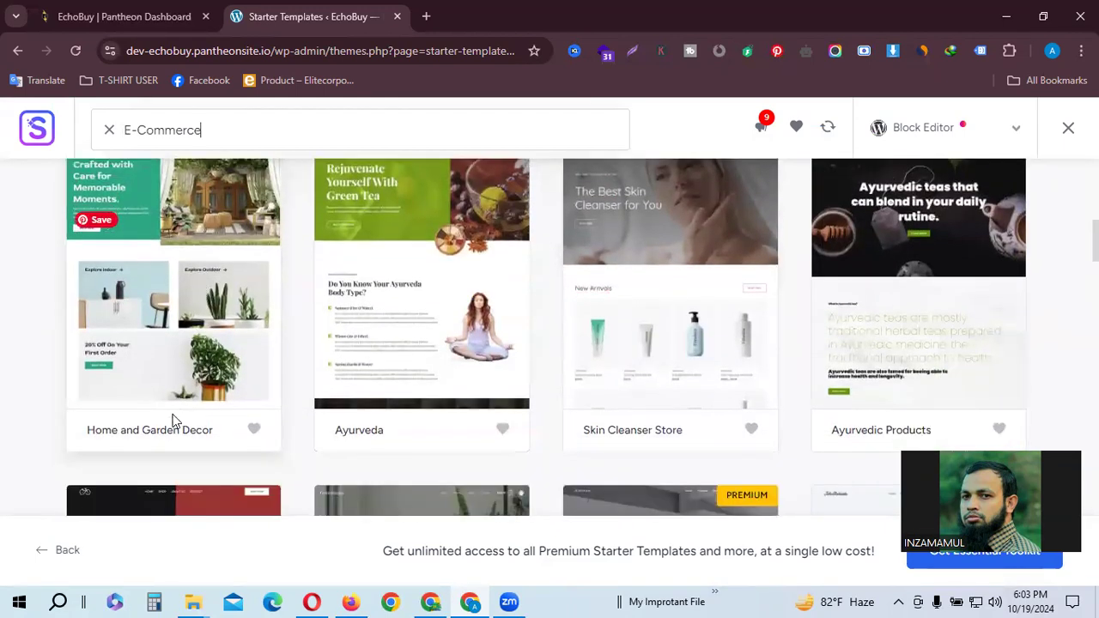
left_click(155, 276)
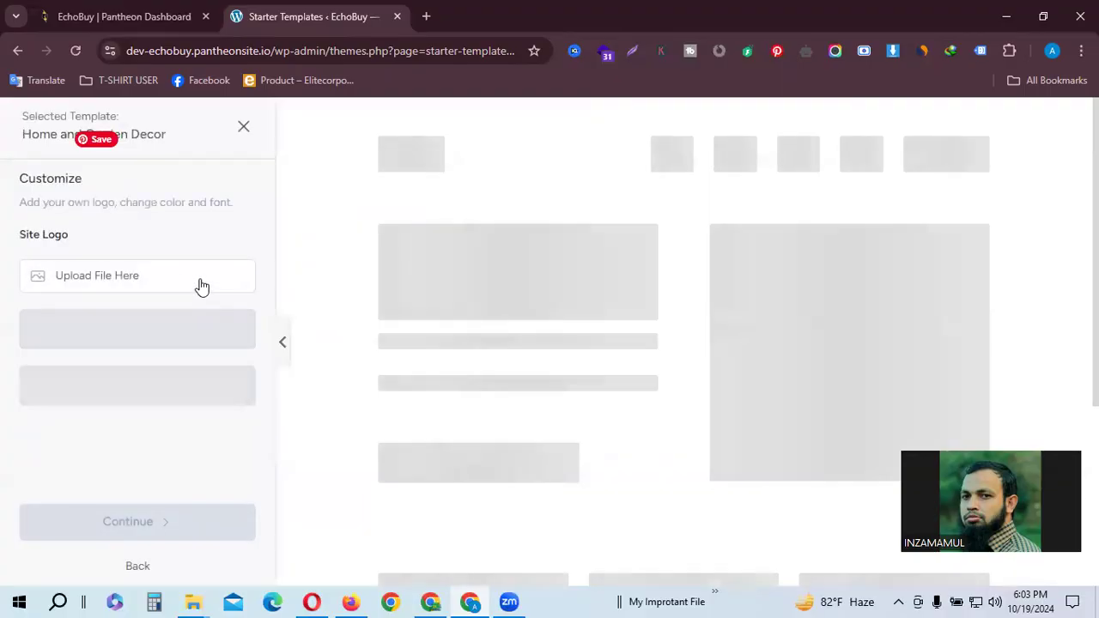
Step: Keep the template's default fonts and colours and add the Sales Funnels and Free Live Chat features to the website
scroll(112, 326, "down", 1)
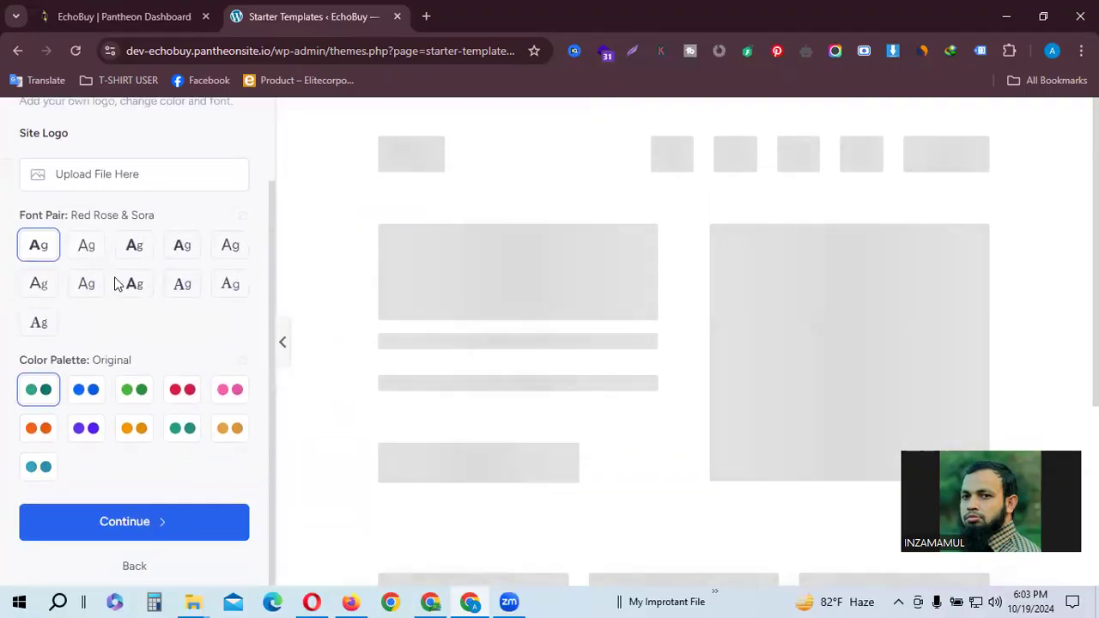
left_click(159, 525)
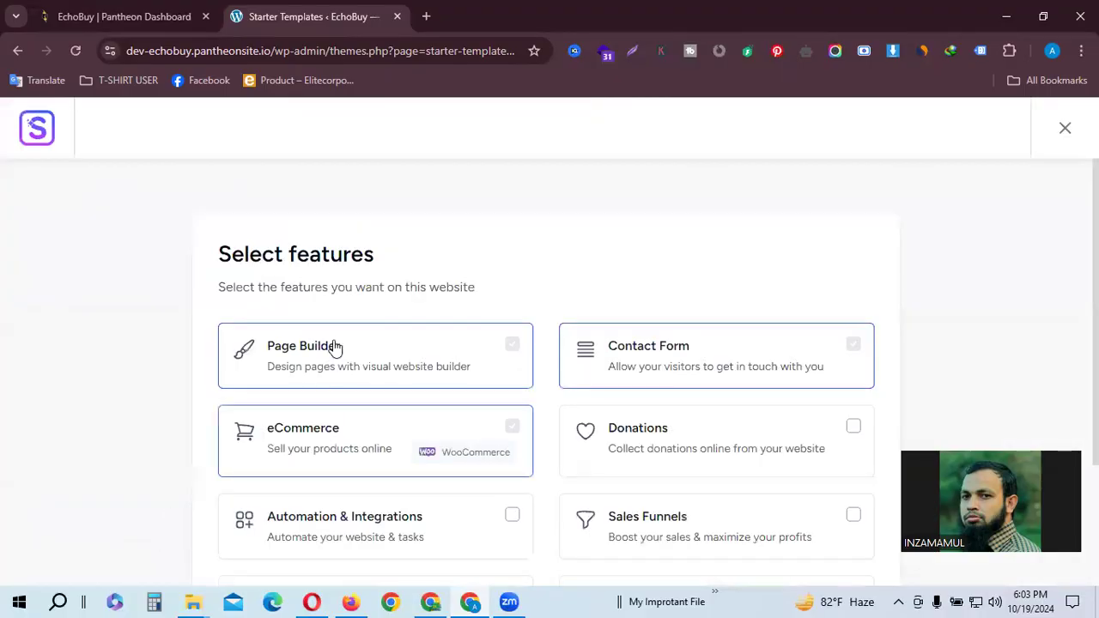
scroll(408, 259, "down", 2)
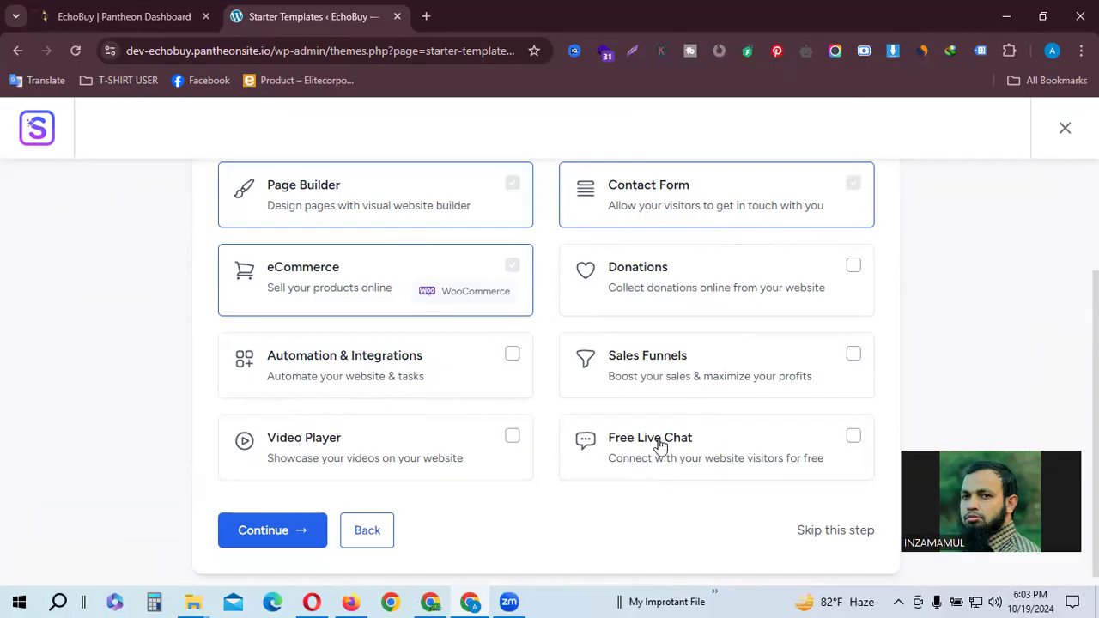
left_click(670, 363)
scroll(671, 396, "down", 1)
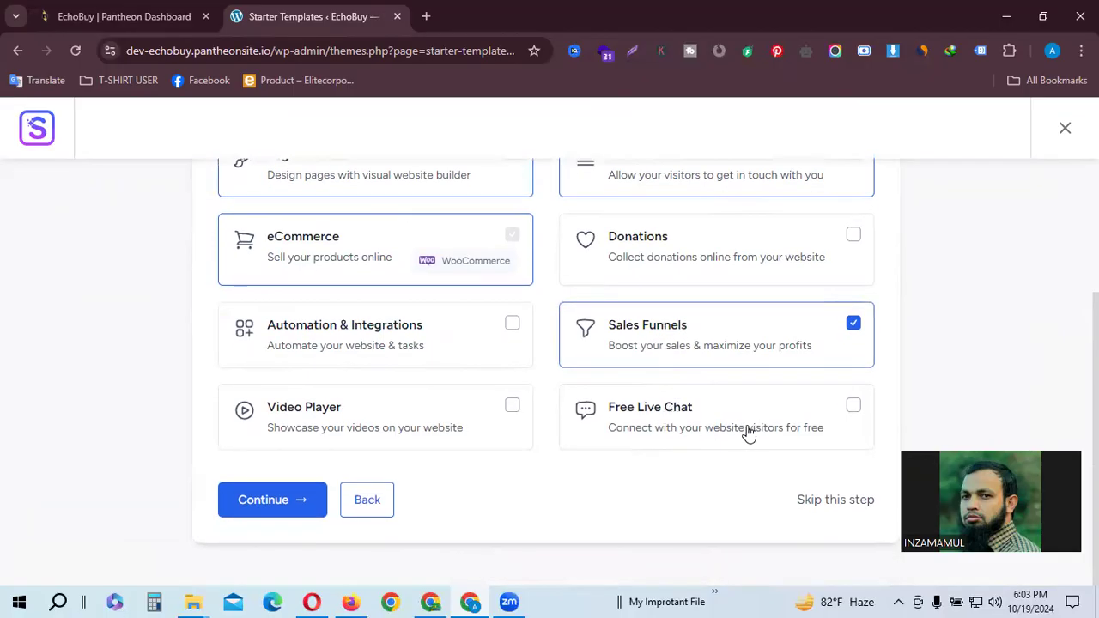
left_click(253, 506)
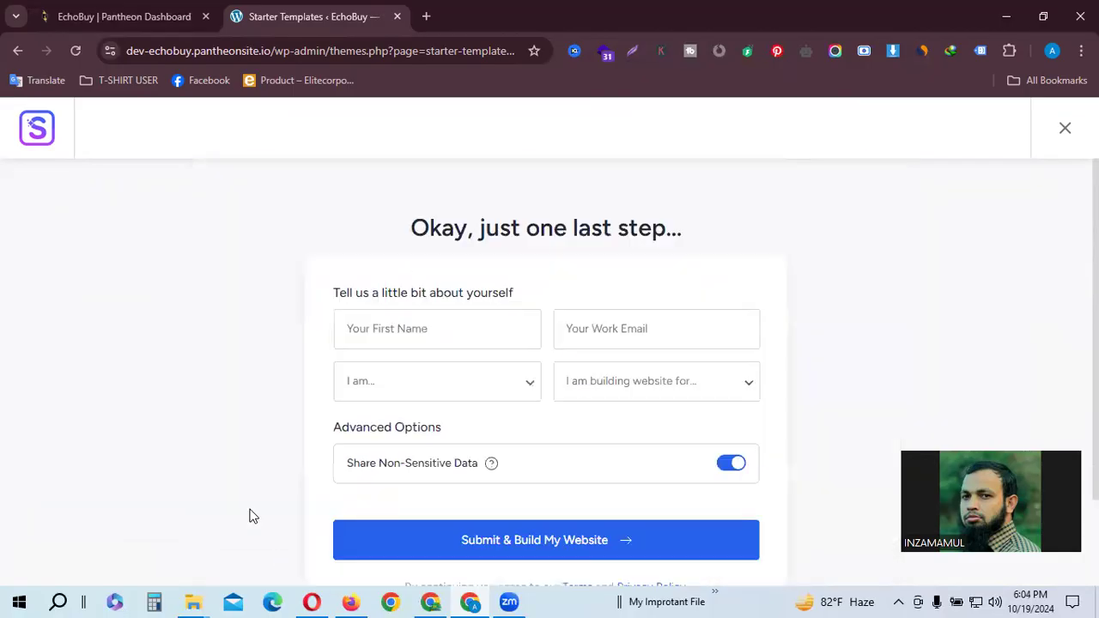
Step: Fill in the first name and work e-mail on the final setup form, clearing the wrong e-mail entry
left_click(395, 325)
left_click(472, 377)
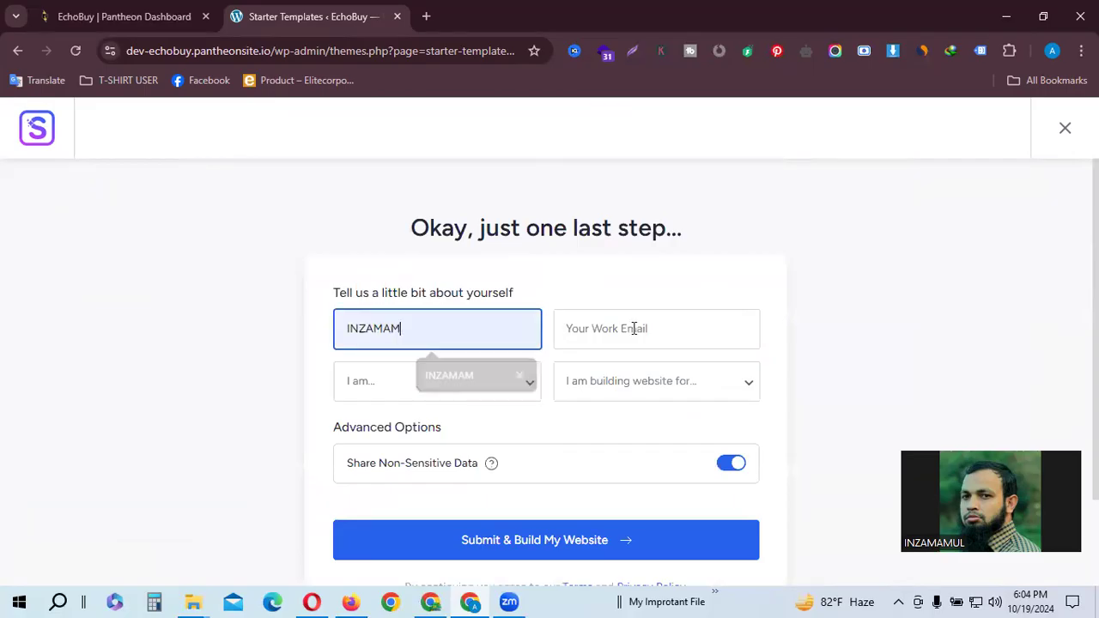
left_click(633, 328)
left_click(756, 400)
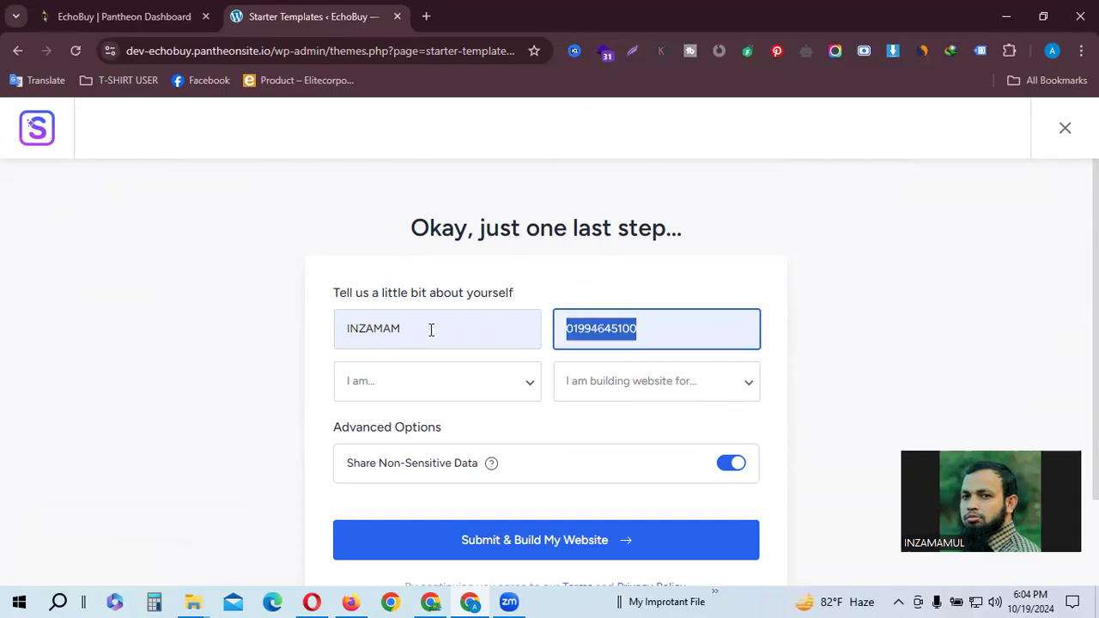
key("BackSpace")
left_click(632, 330)
left_click(701, 375)
Step: Set the experience level to Expert and the website's purpose to Myself/My Company, and submit the form to build the website
left_click(416, 390)
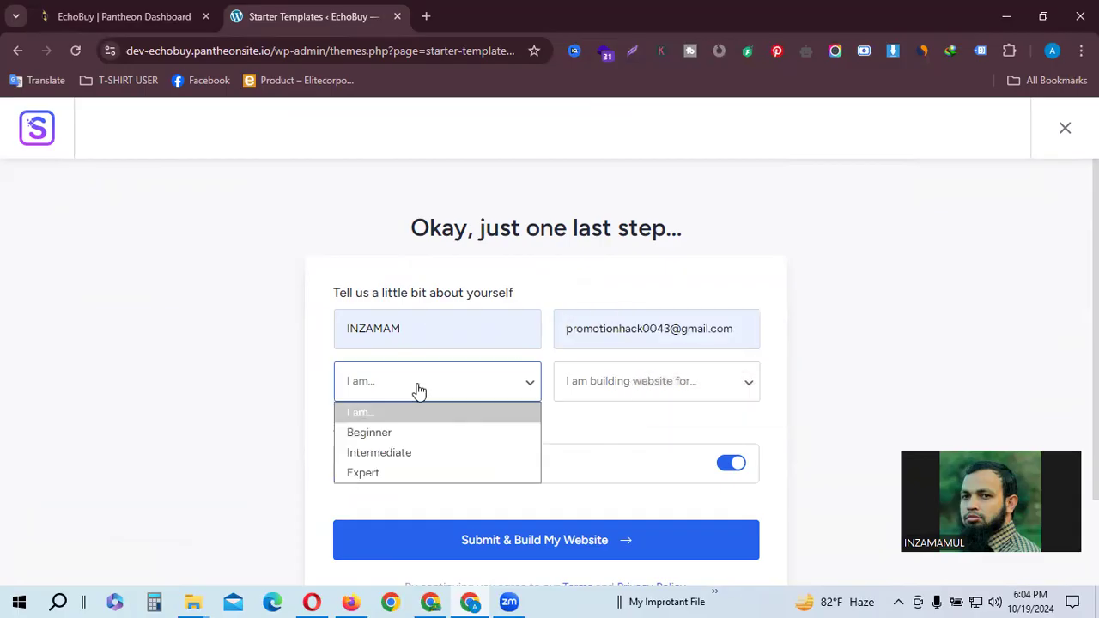
left_click(380, 477)
left_click(601, 390)
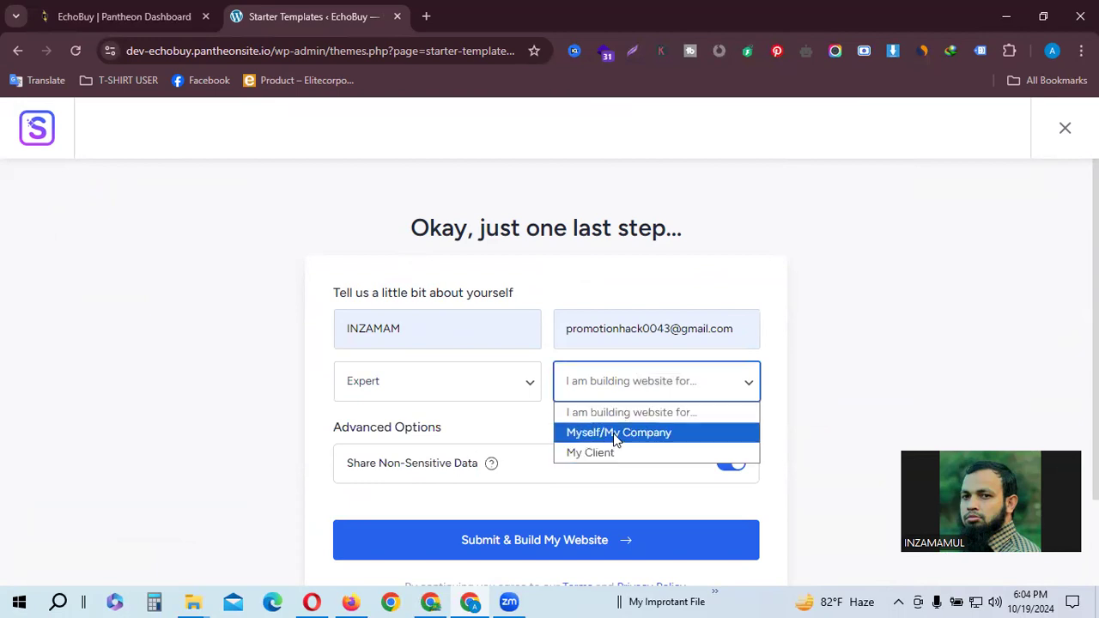
left_click(613, 433)
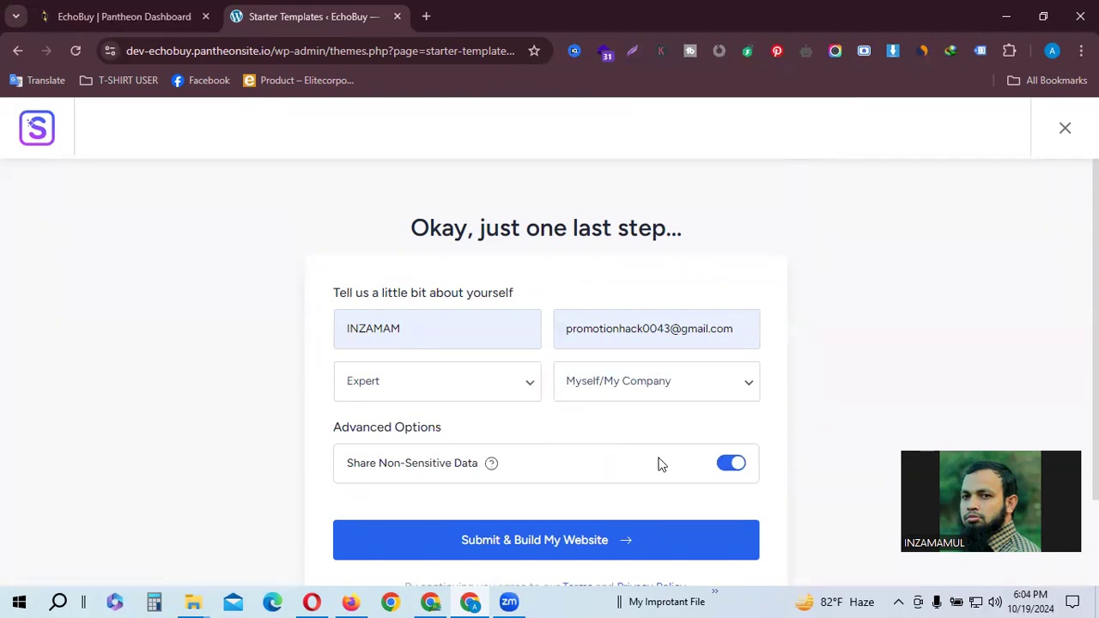
scroll(661, 464, "down", 2)
left_click(528, 414)
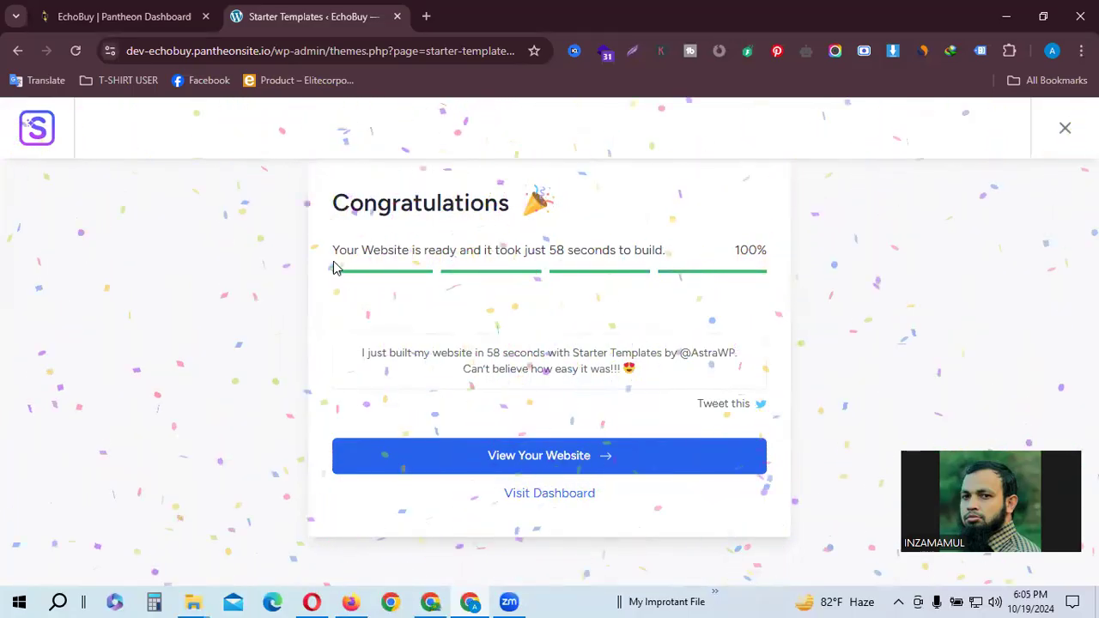
Step: Open the newly built website from the completion page
left_click_drag(339, 250, 529, 254)
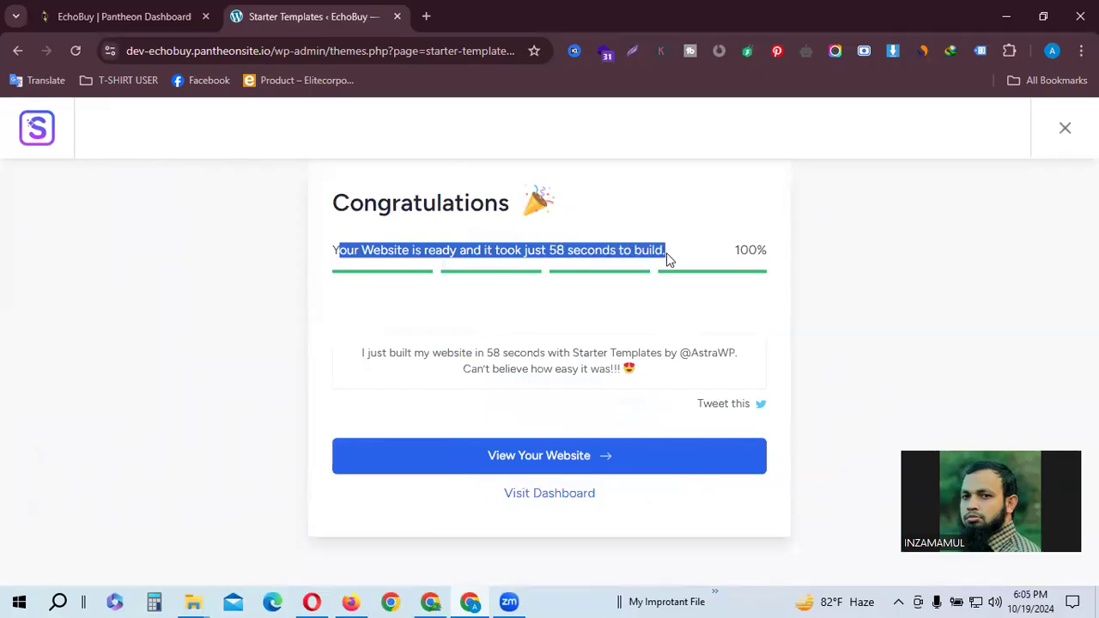
left_click(582, 250)
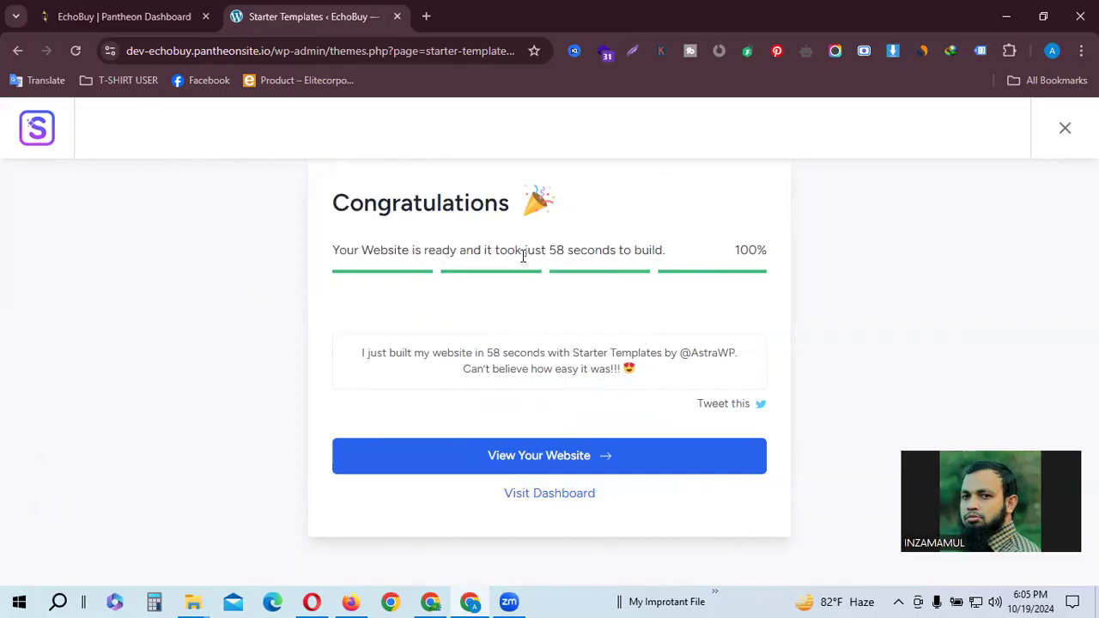
left_click(560, 471)
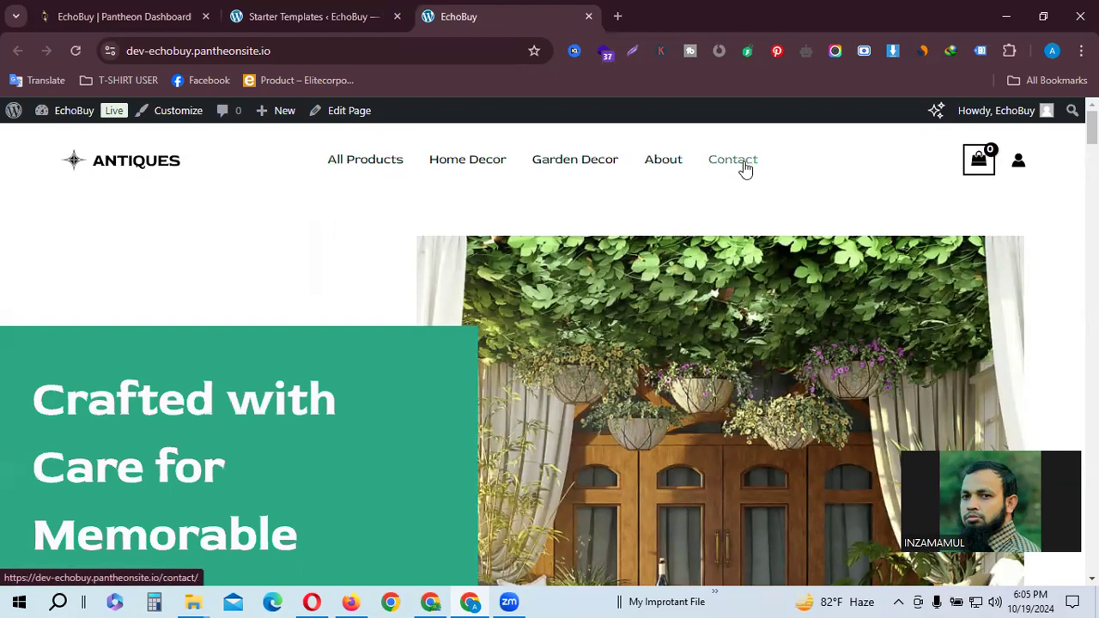
Step: Look through the new home page's header, product sections, testimonials area and service highlights down to the footer
scroll(648, 269, "down", 3)
scroll(644, 271, "down", 20)
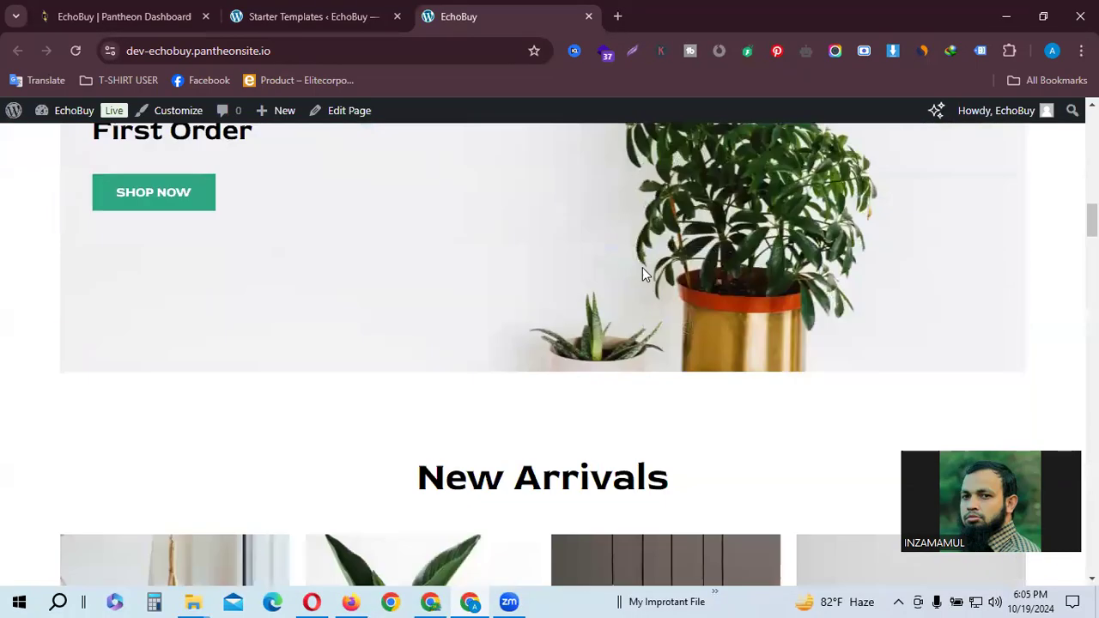
scroll(636, 271, "down", 2)
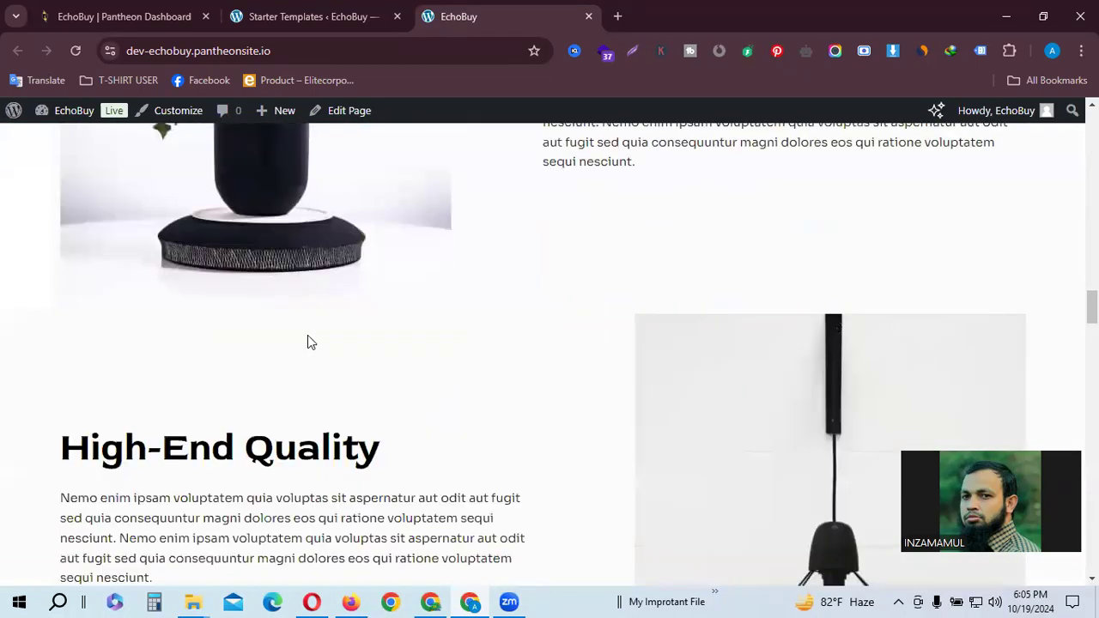
scroll(653, 410, "down", 15)
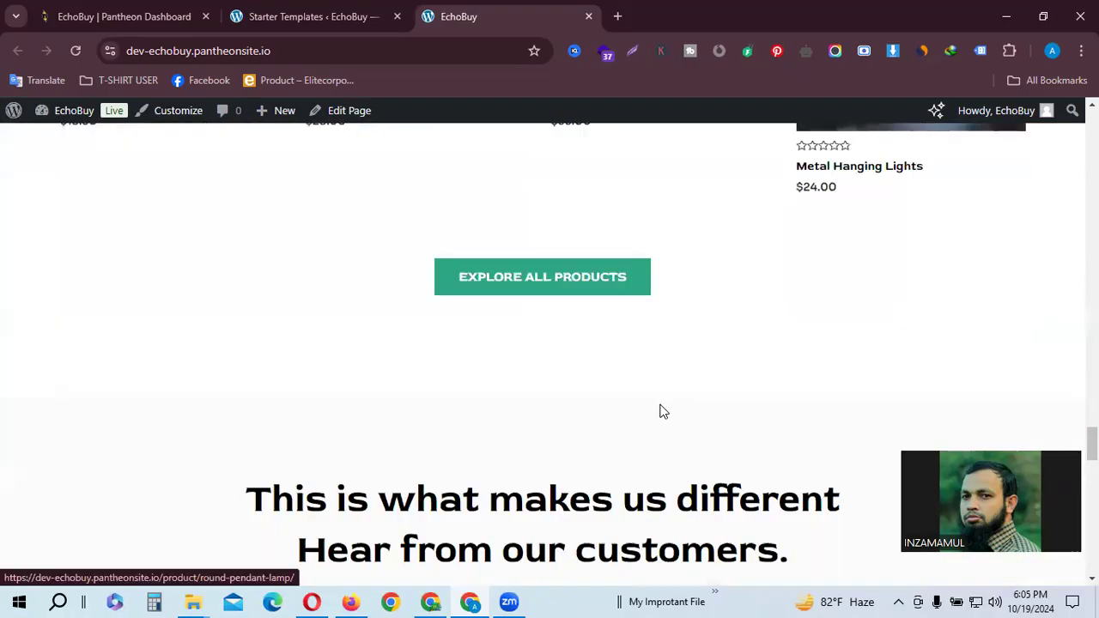
scroll(651, 408, "up", 5)
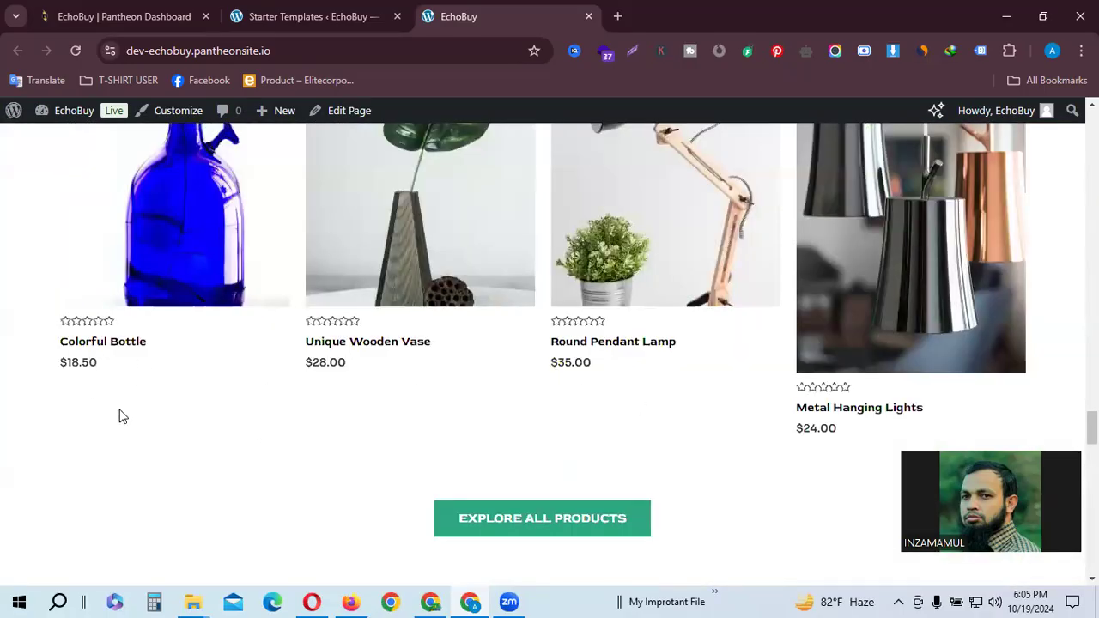
scroll(137, 408, "up", 2)
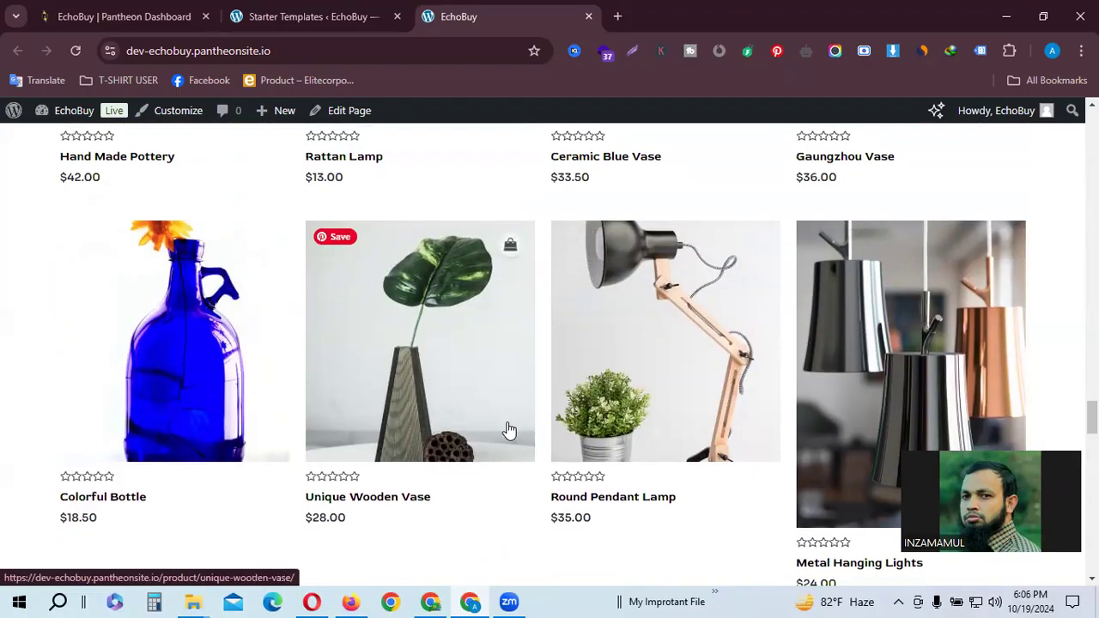
scroll(486, 434, "down", 12)
scroll(473, 446, "down", 5)
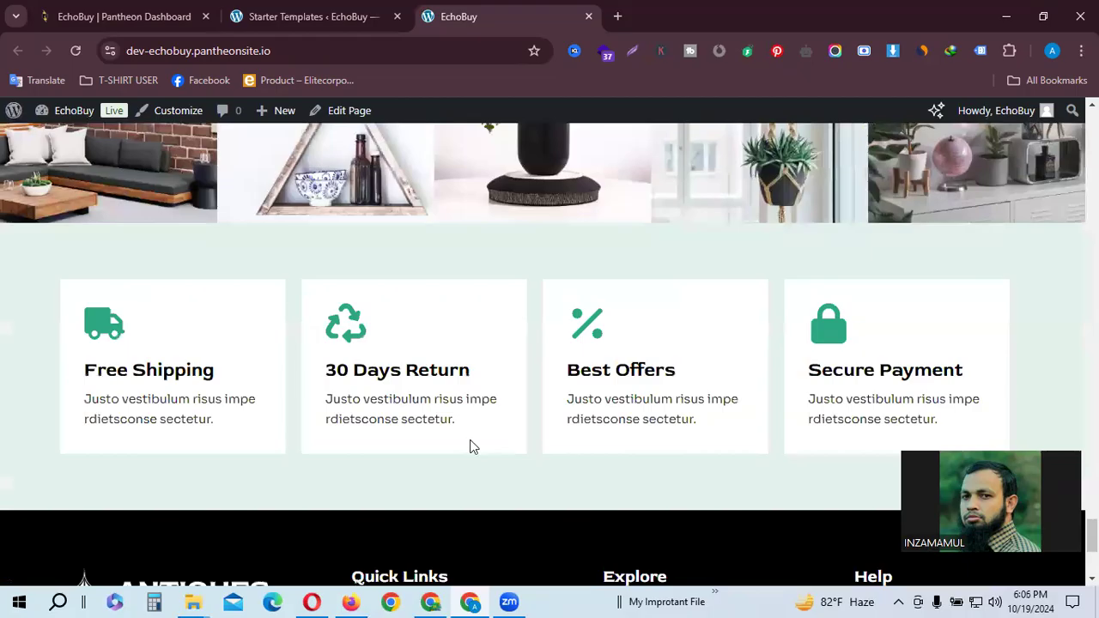
scroll(462, 438, "up", 12)
scroll(429, 394, "up", 20)
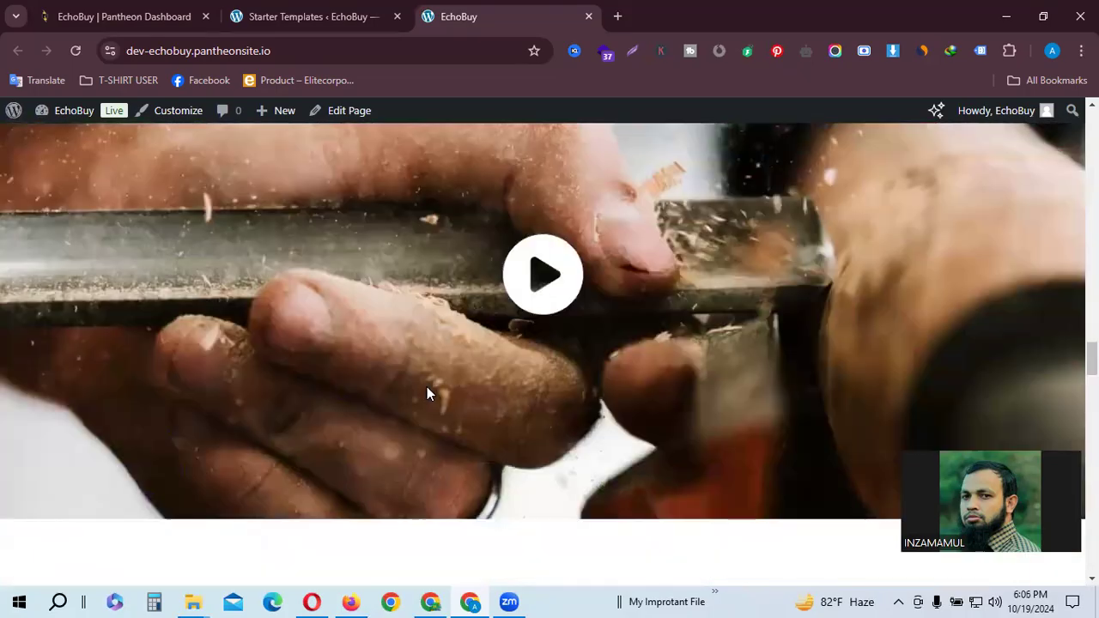
scroll(400, 352, "up", 5)
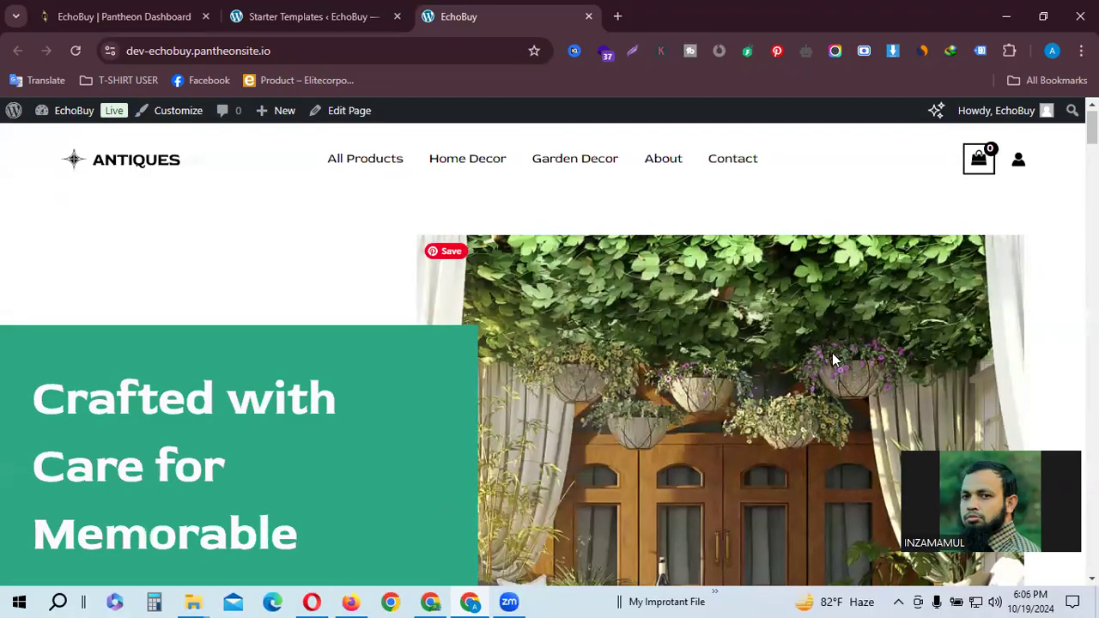
scroll(832, 353, "down", 20)
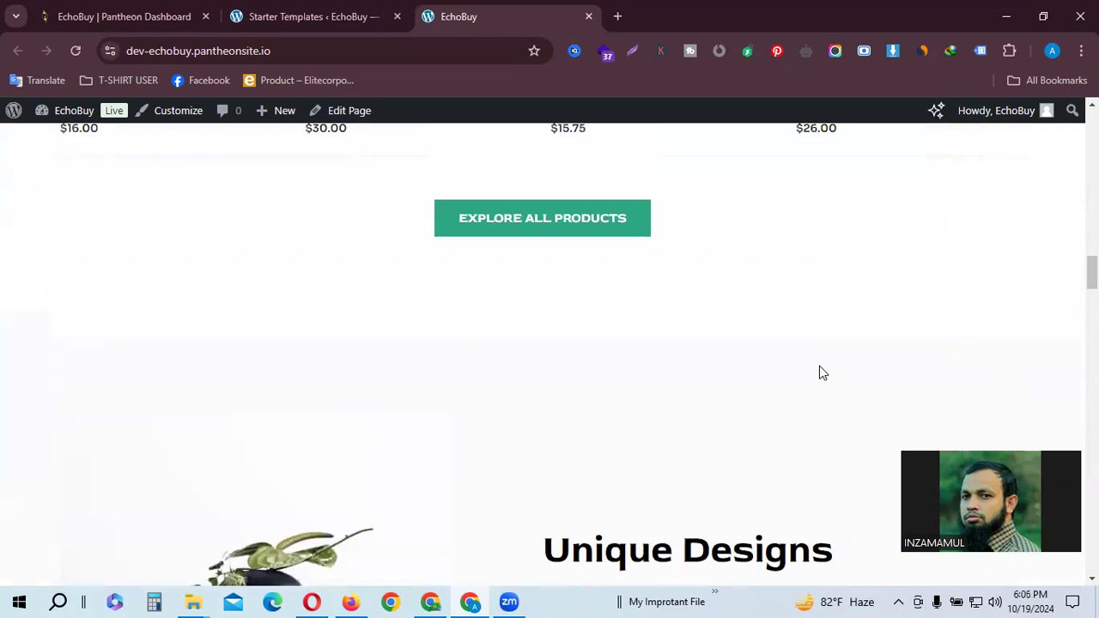
scroll(822, 372, "up", 5)
scroll(453, 377, "down", 3)
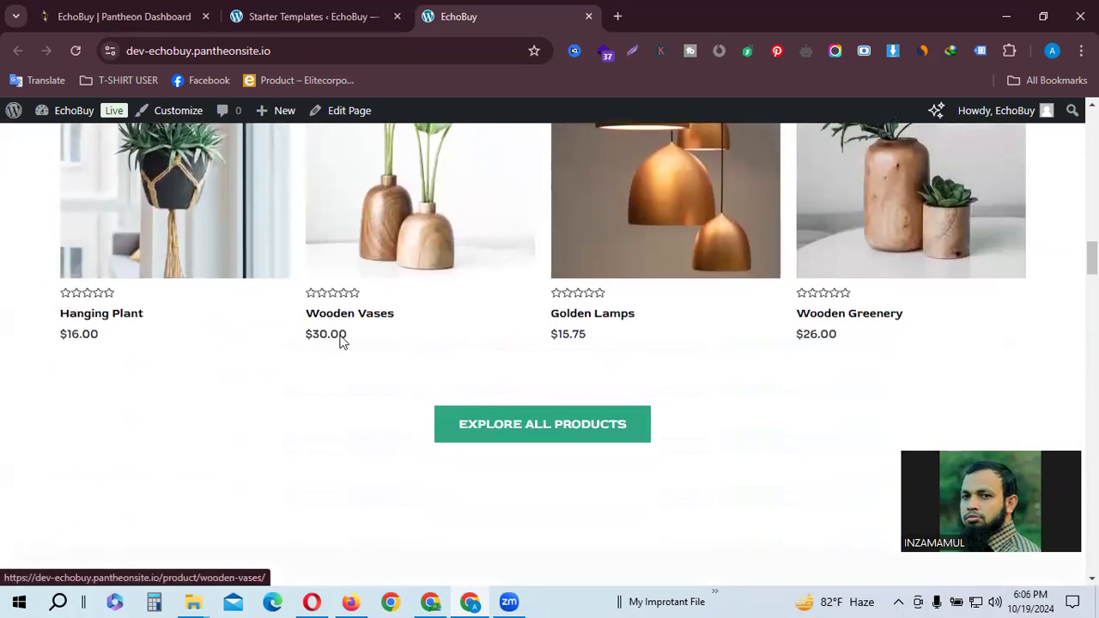
scroll(49, 152, "up", 10)
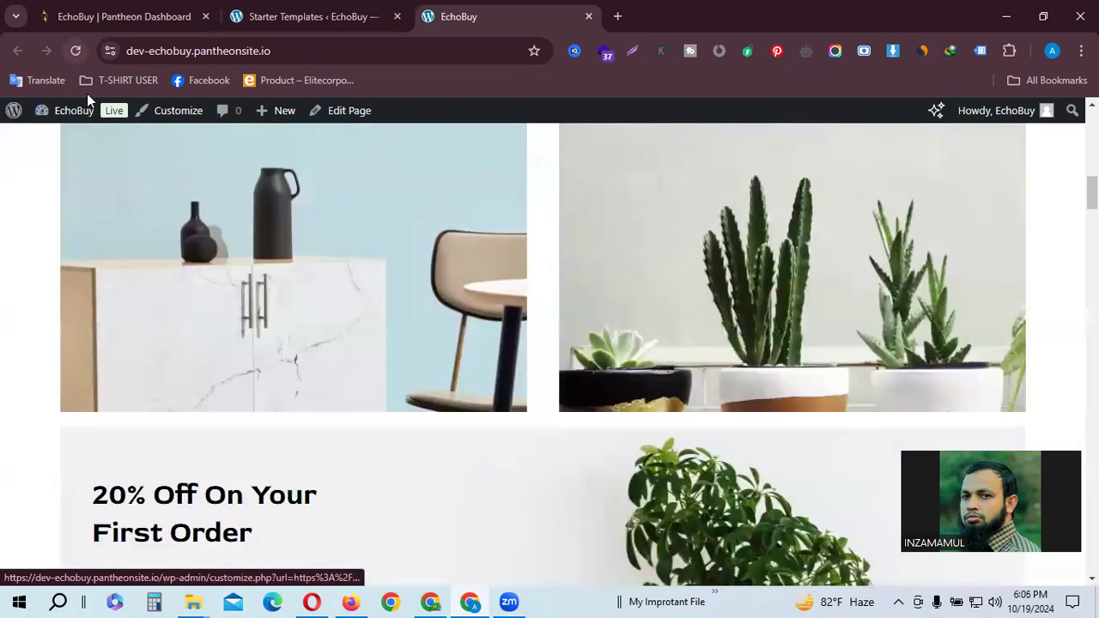
Step: Return to the WordPress dashboard and open the list of all store products
mouse_move(74, 112)
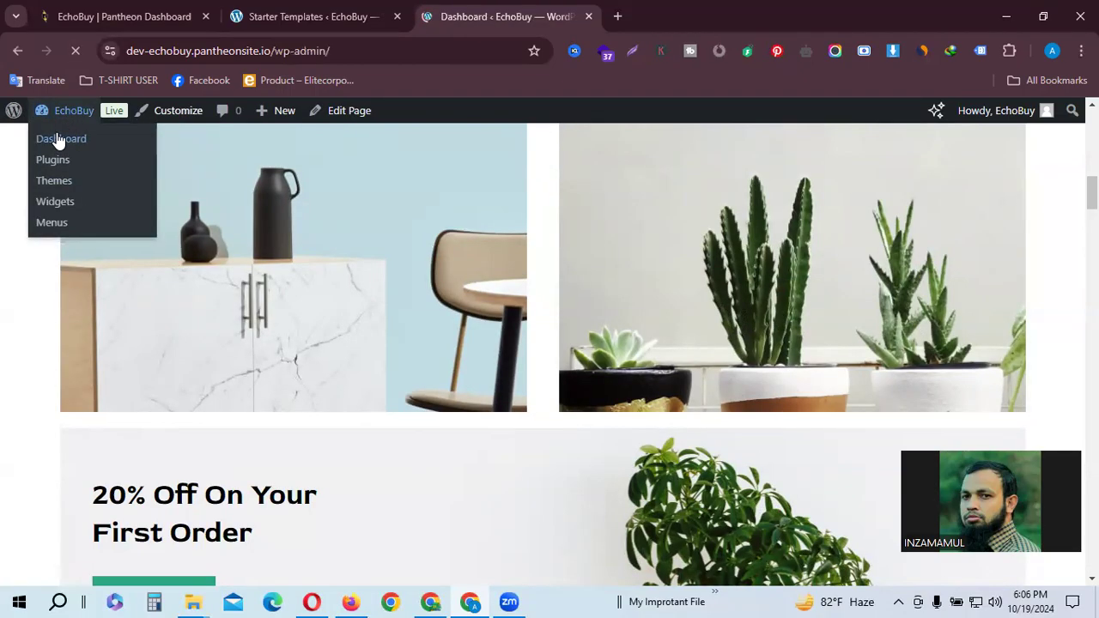
scroll(63, 380, "down", 1)
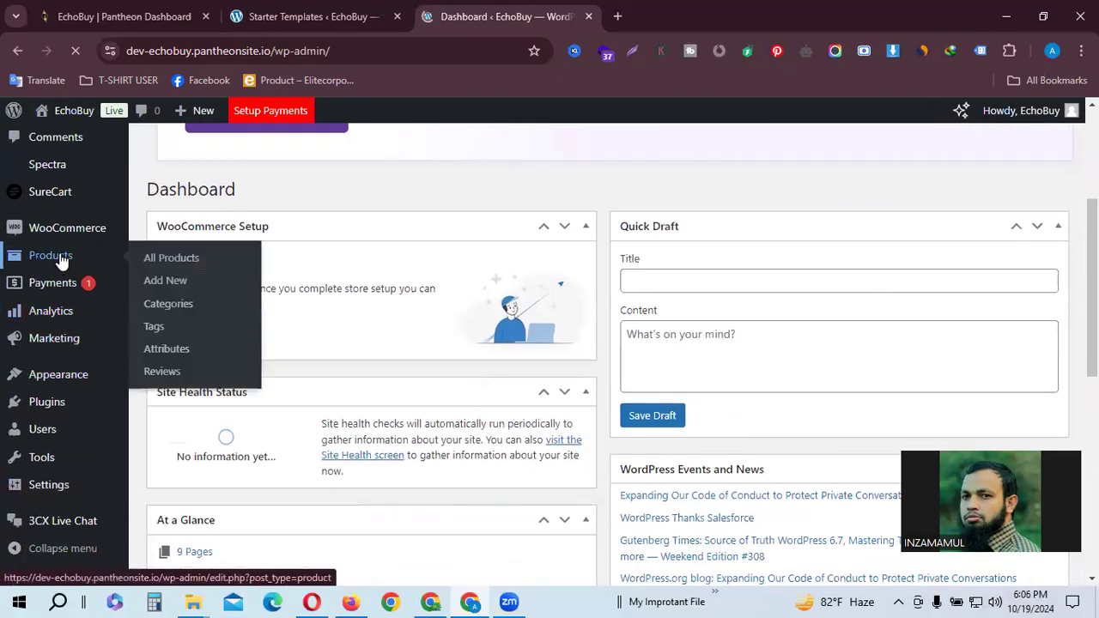
left_click(60, 262)
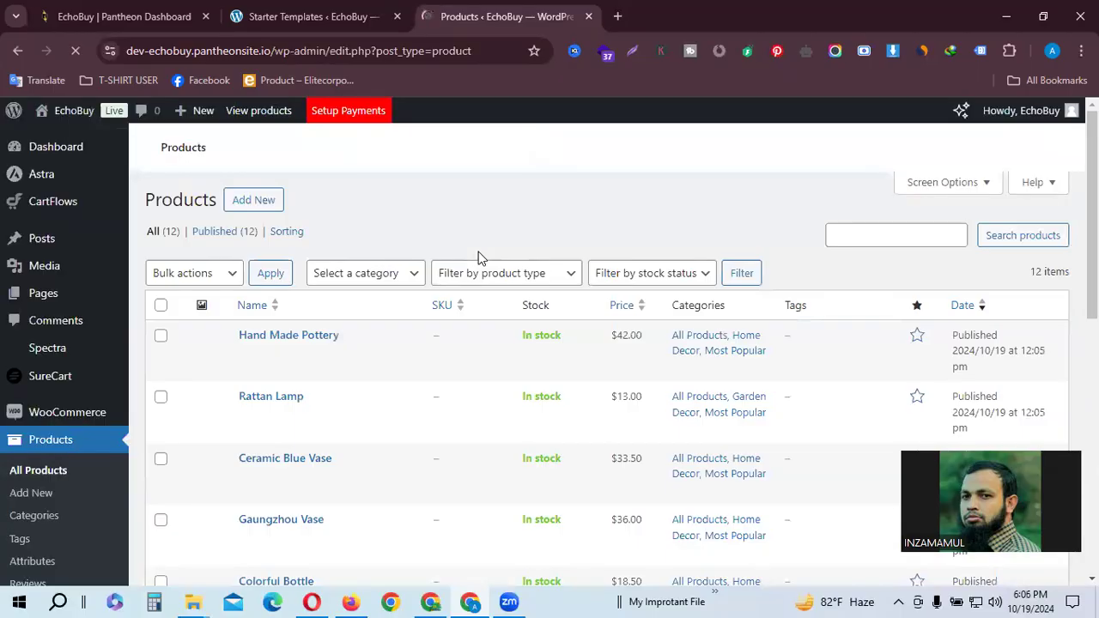
Step: Look through the full list of store products and dismiss the Stripe account connection notice above it
scroll(519, 323, "down", 3)
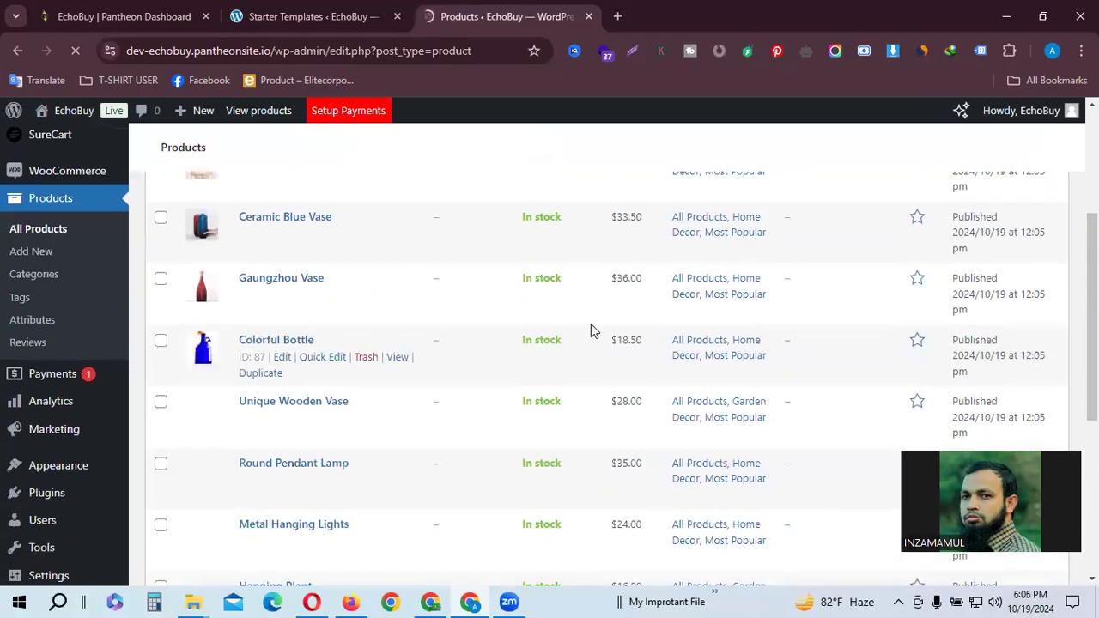
scroll(566, 325, "down", 1)
scroll(549, 324, "down", 4)
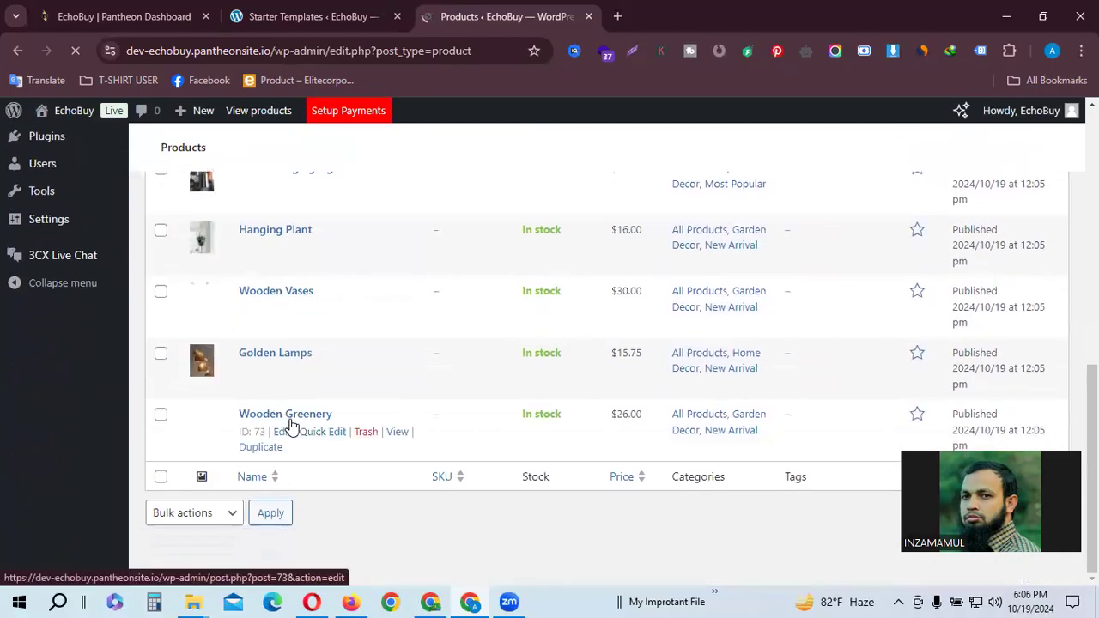
scroll(331, 372, "up", 8)
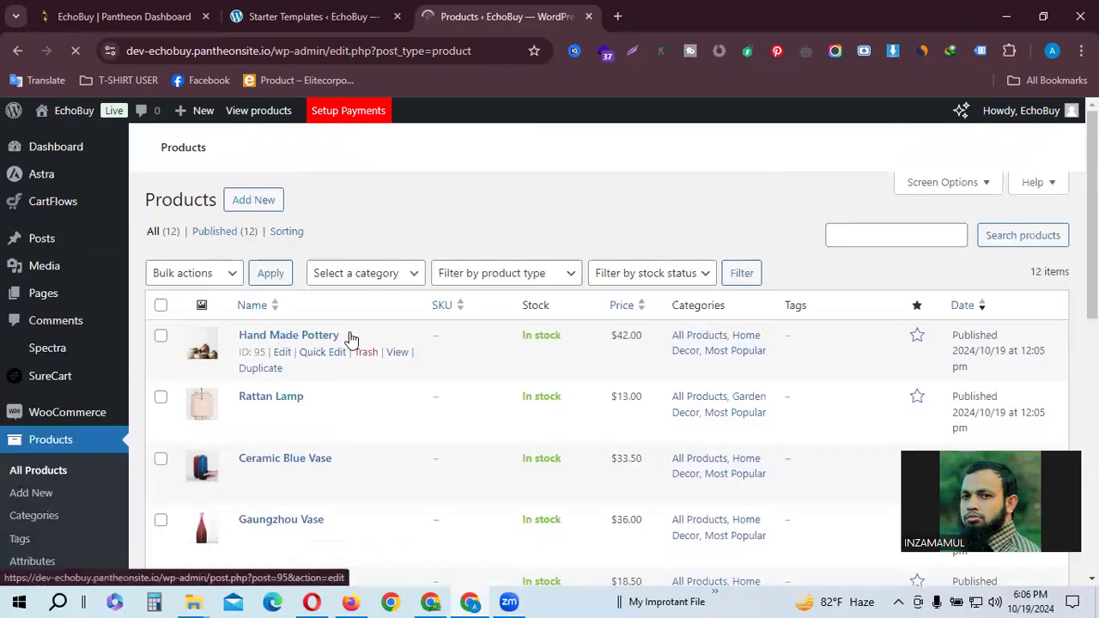
scroll(601, 392, "down", 6)
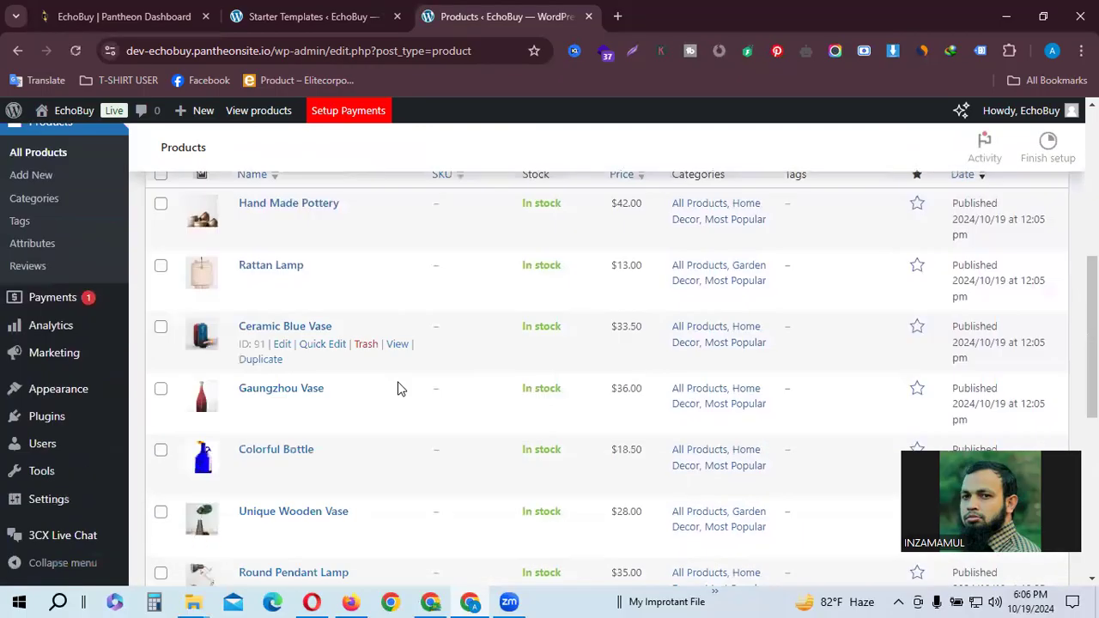
scroll(400, 388, "up", 10)
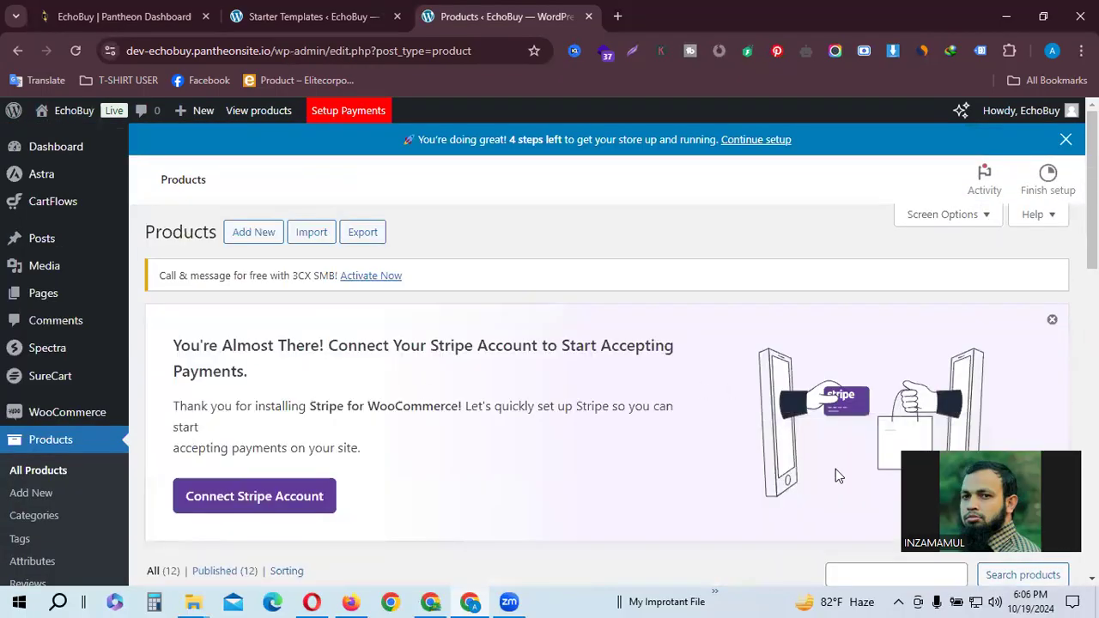
left_click(1051, 320)
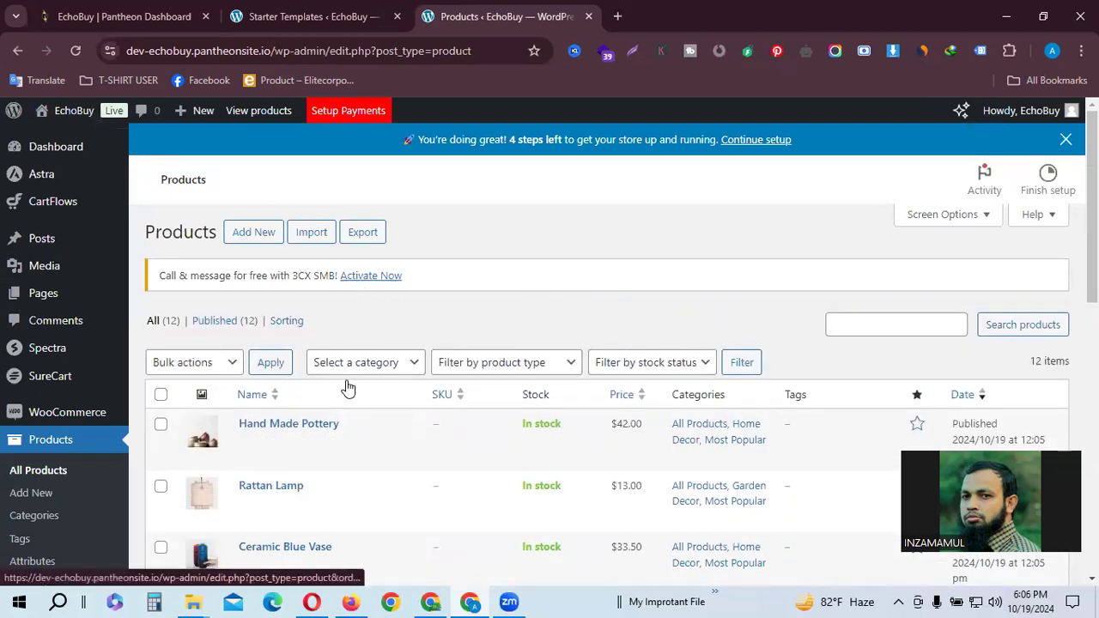
Step: Check the product list down to Wooden Greenery and dismiss the store setup reminder banner
scroll(372, 466, "down", 9)
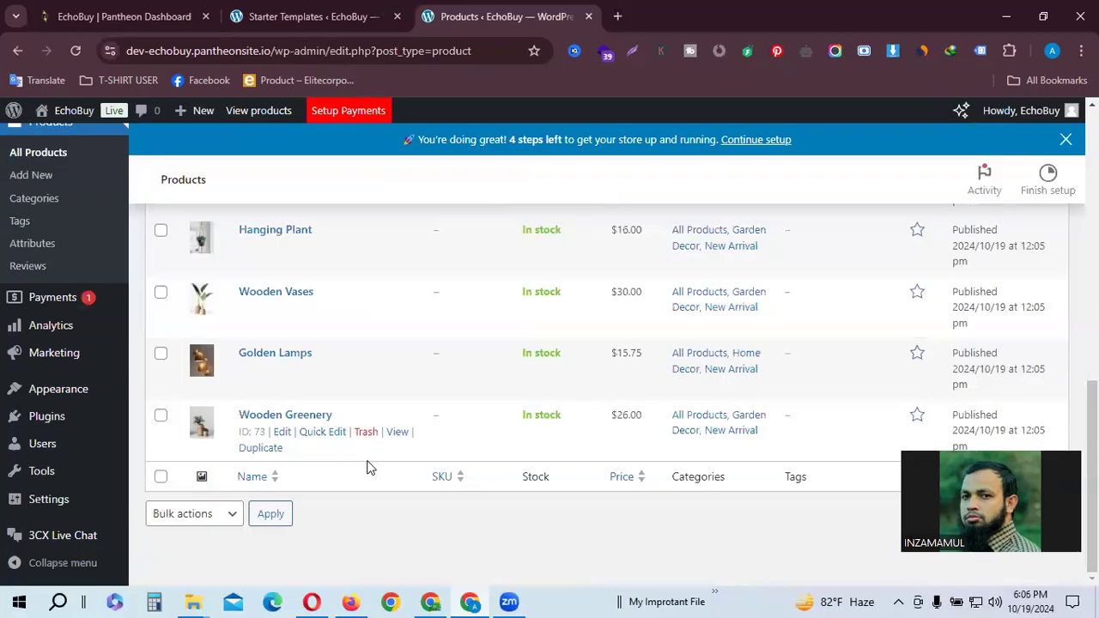
scroll(367, 467, "up", 9)
scroll(367, 466, "down", 7)
scroll(368, 466, "down", 2)
scroll(531, 432, "up", 10)
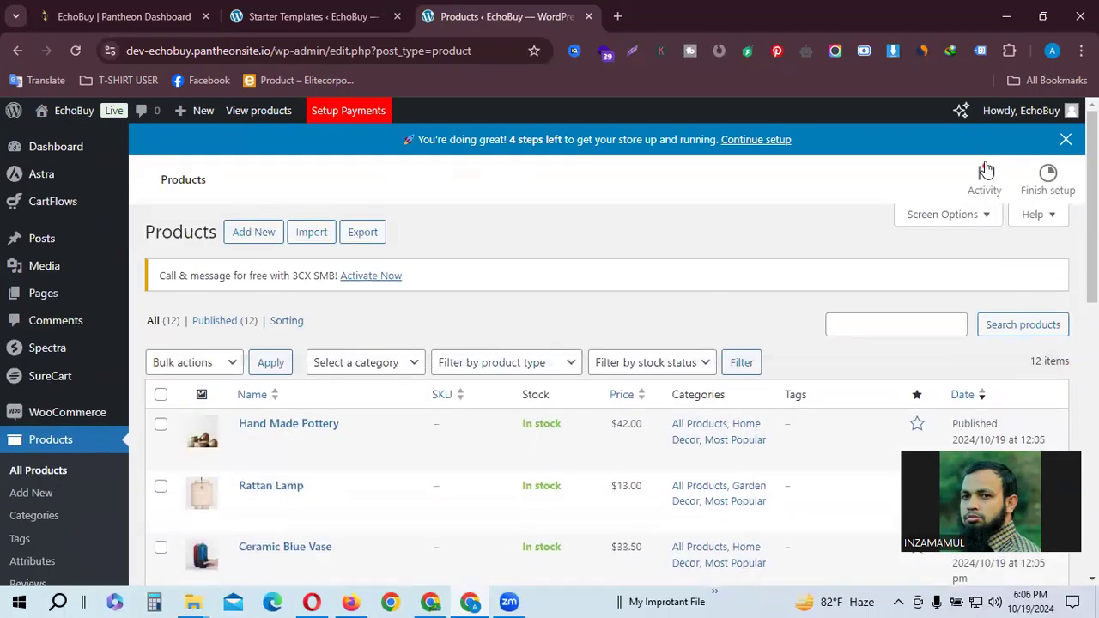
left_click(1065, 139)
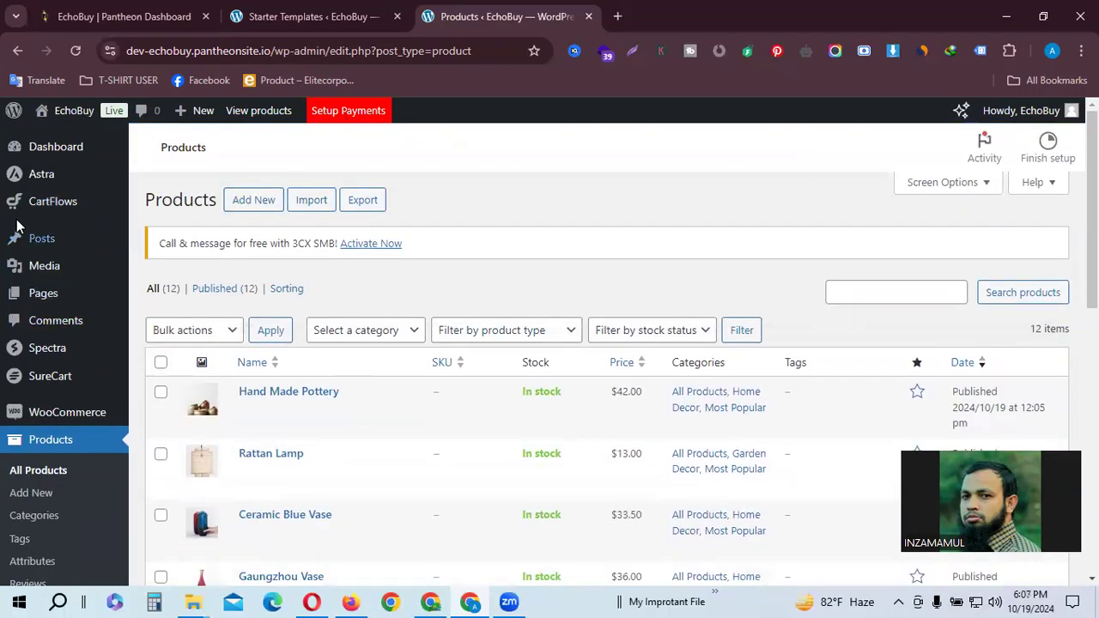
Step: Look over the admin sections and open the WooCommerce settings
mouse_move(60, 249)
scroll(54, 375, "down", 8)
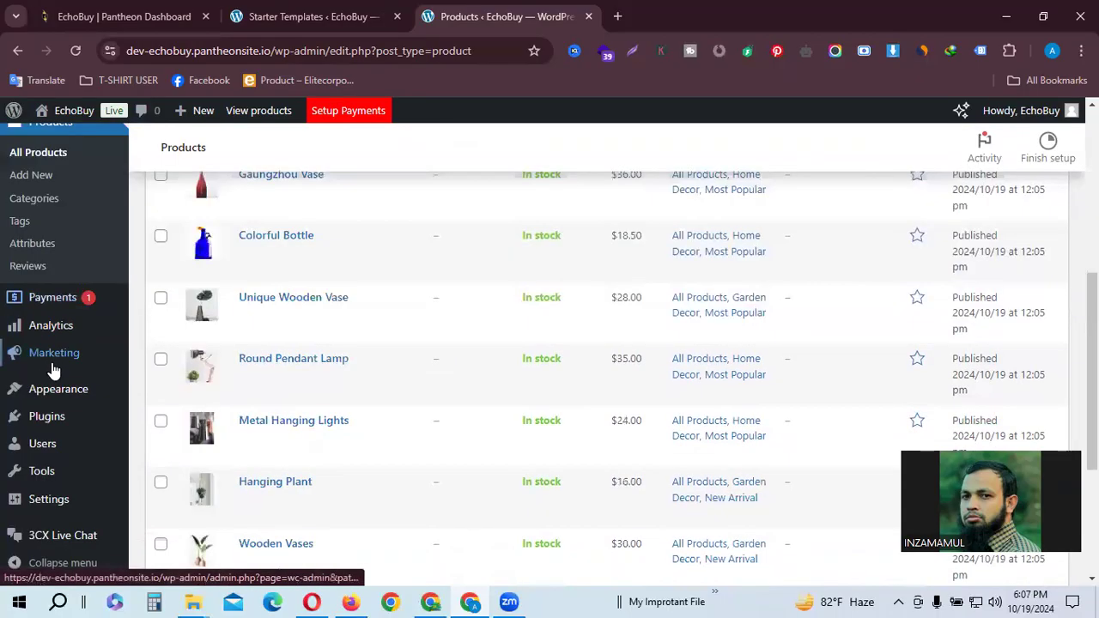
scroll(40, 475, "up", 8)
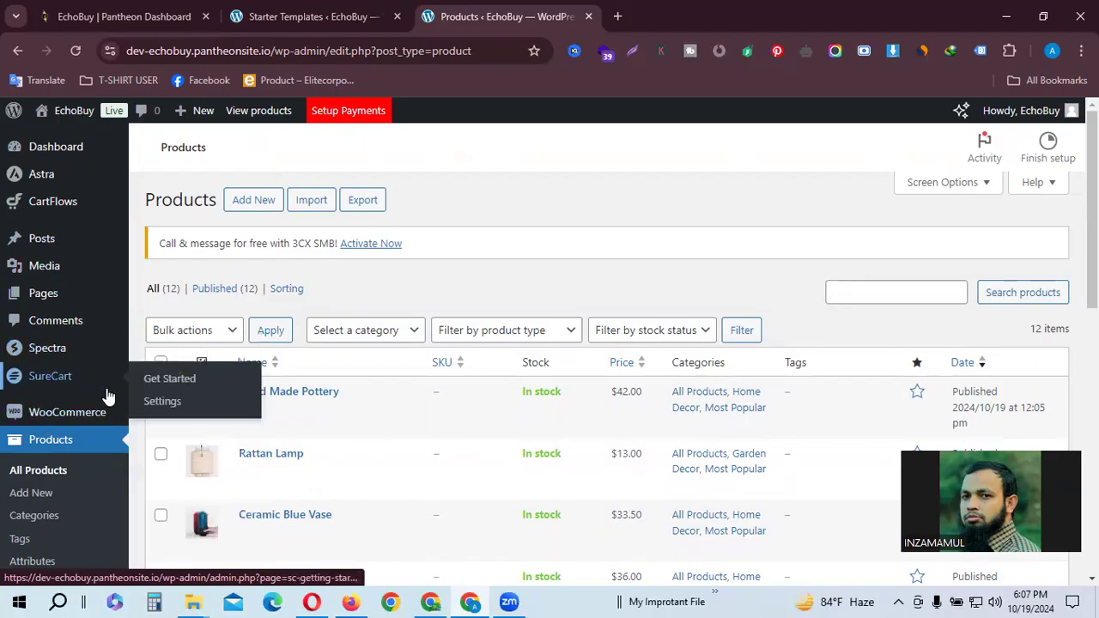
scroll(51, 395, "down", 6)
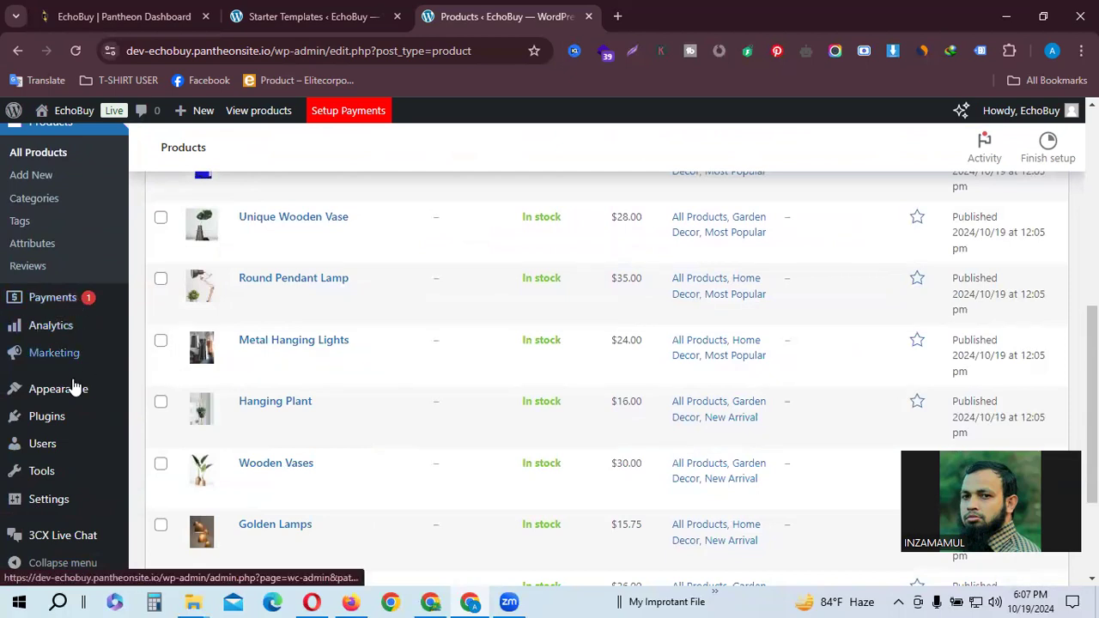
scroll(74, 387, "up", 3)
mouse_move(69, 342)
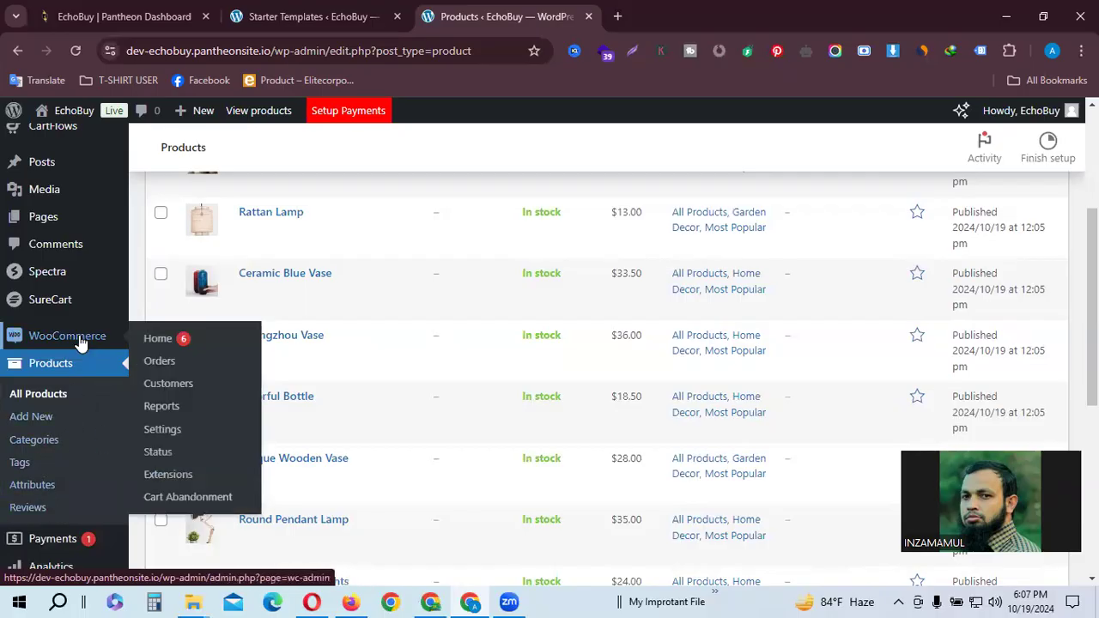
left_click(166, 431)
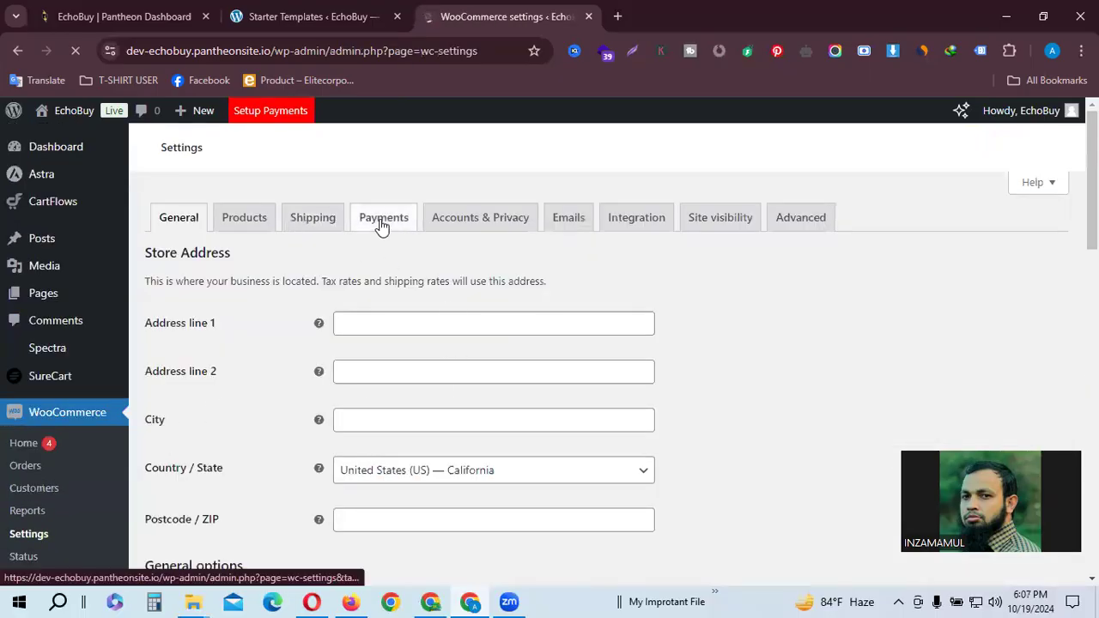
Step: Review the store's payment methods and enable Direct bank transfer and Cash on delivery
left_click(382, 223)
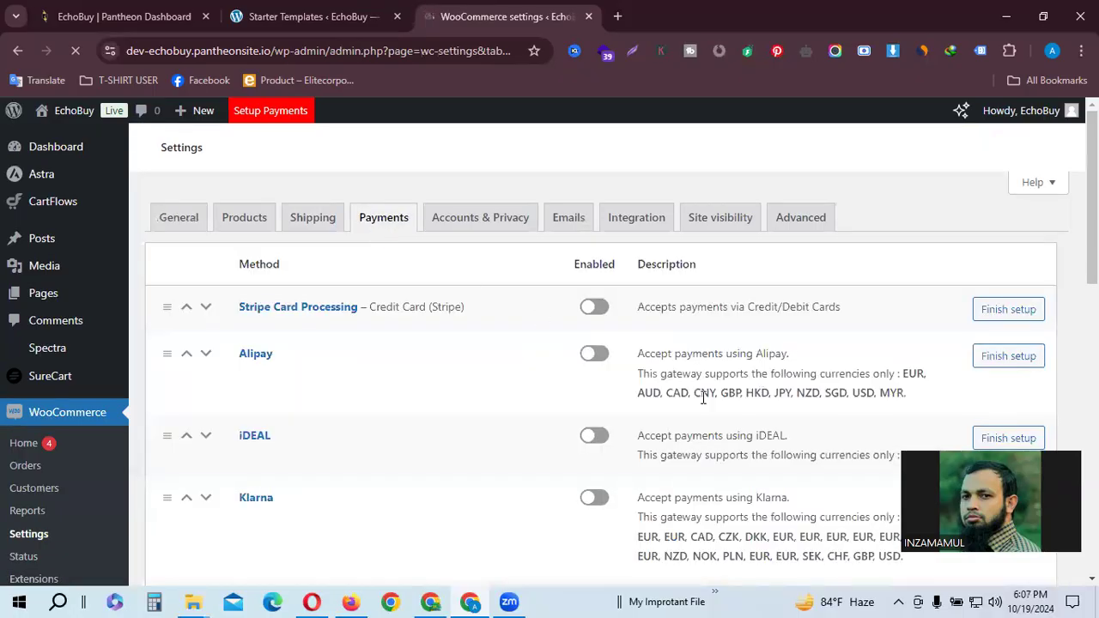
scroll(284, 320, "down", 2)
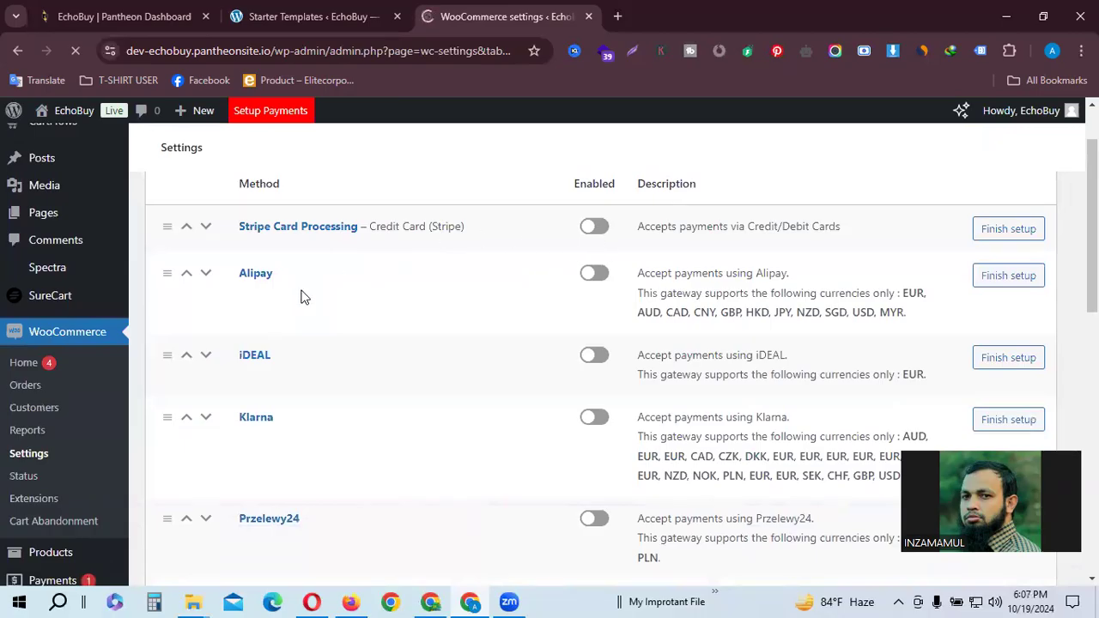
scroll(280, 365, "down", 3)
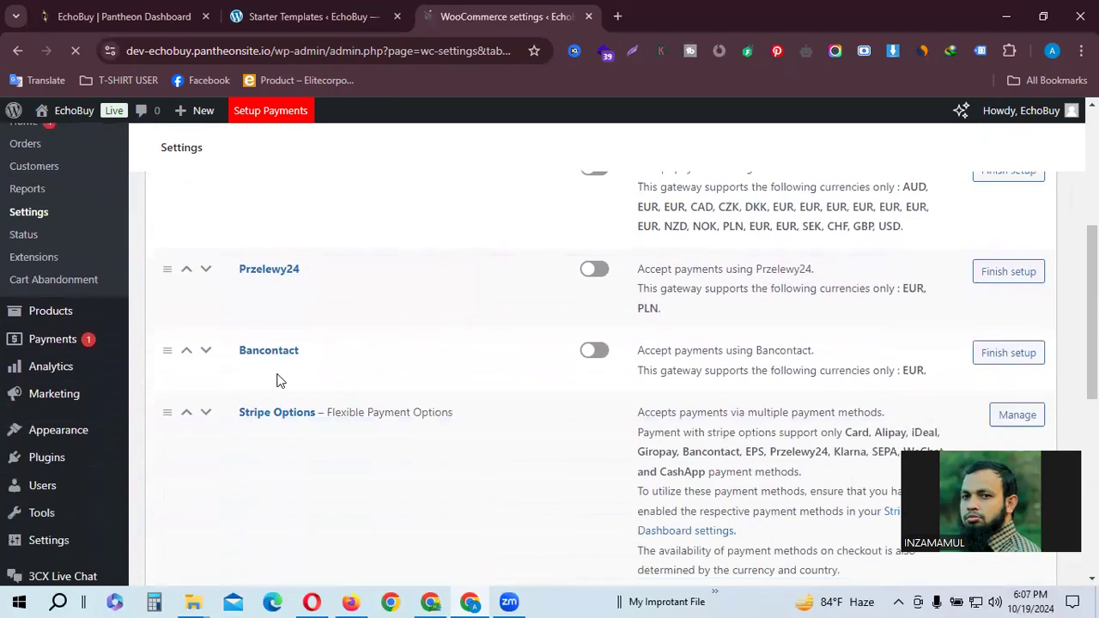
scroll(278, 378, "up", 4)
scroll(292, 375, "down", 3)
scroll(326, 393, "down", 5)
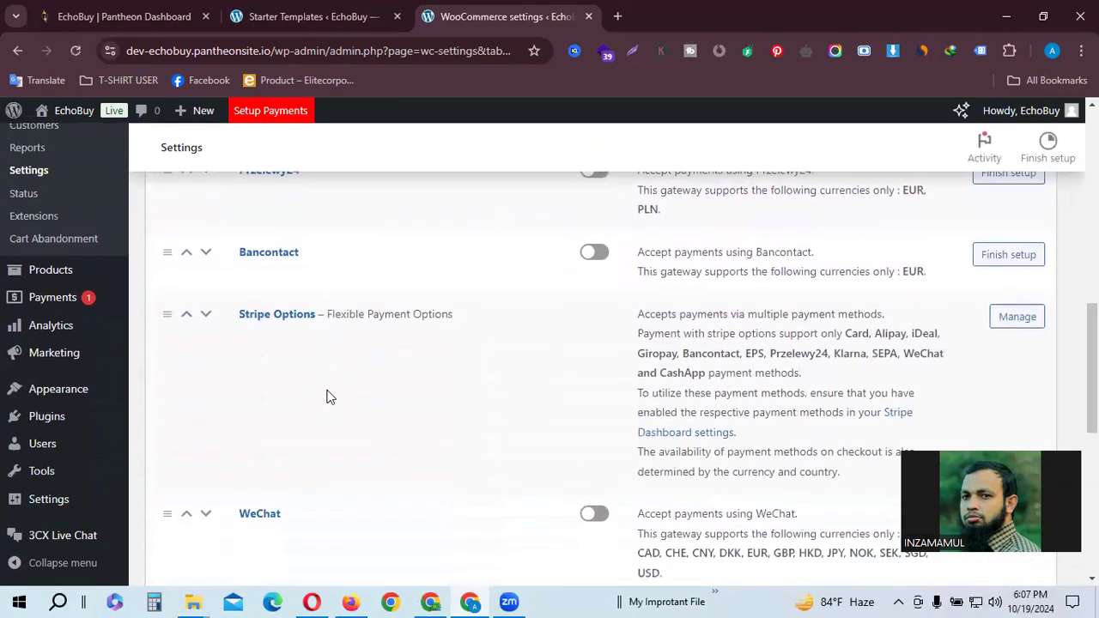
scroll(301, 387, "down", 3)
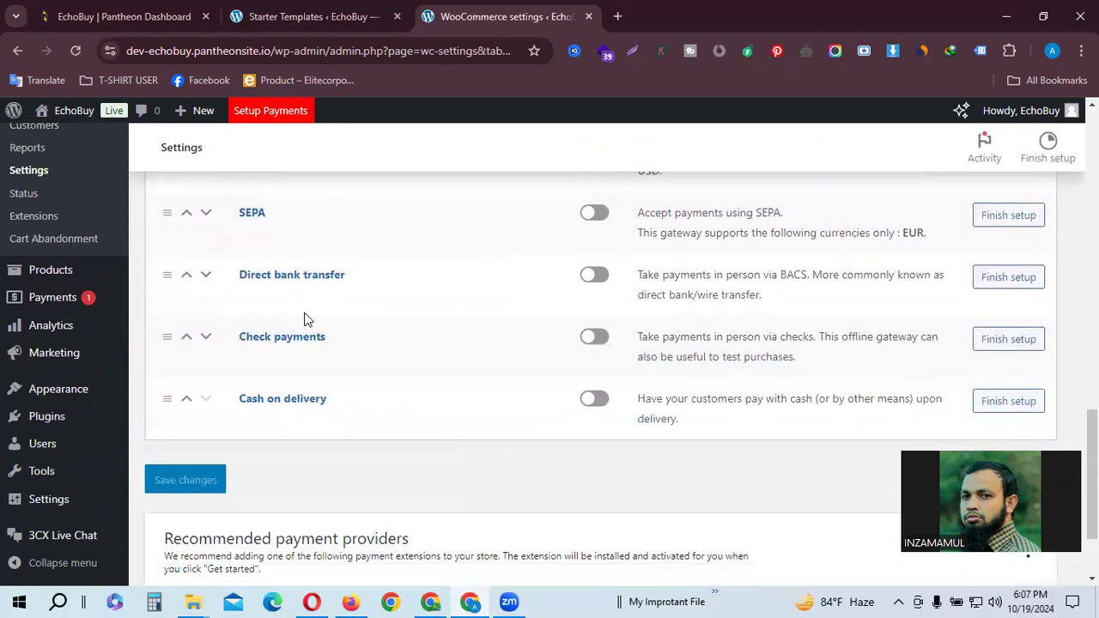
left_click(591, 277)
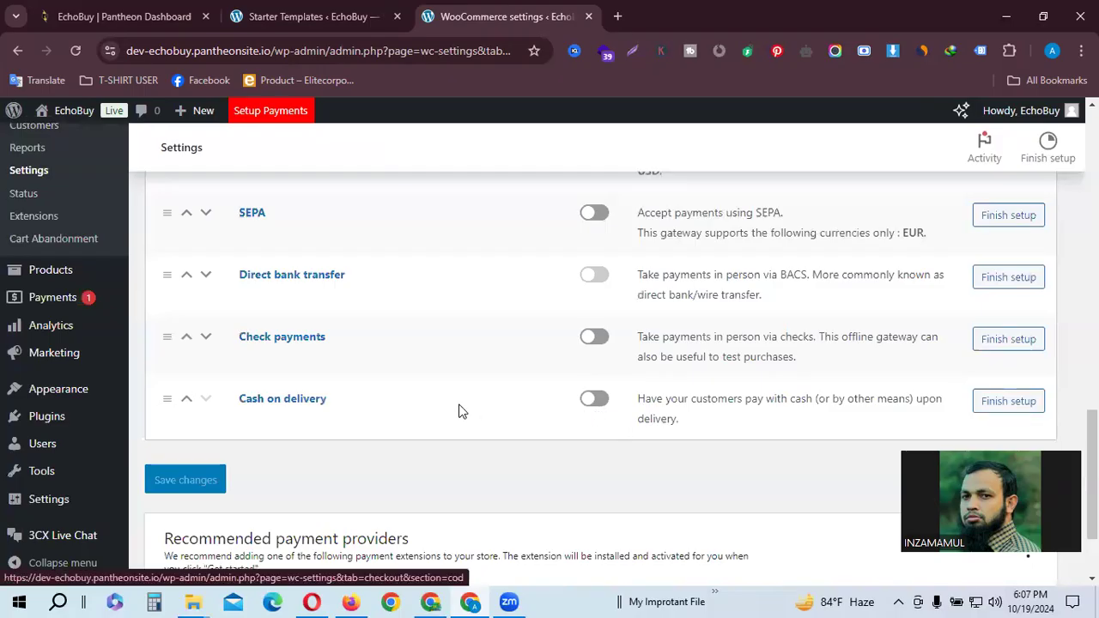
left_click(593, 402)
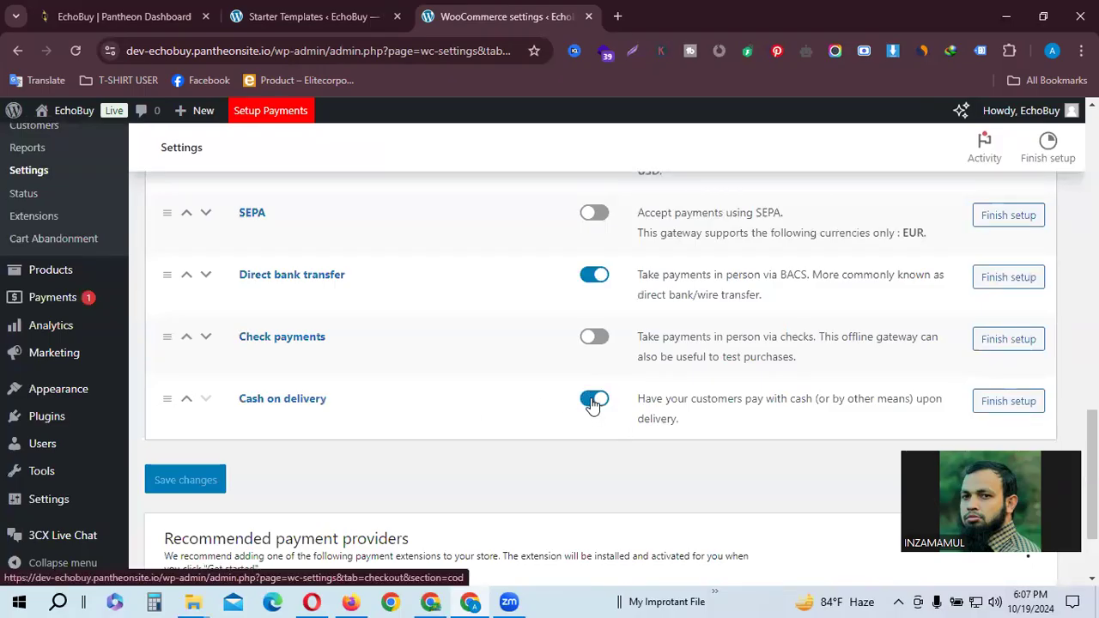
Step: Dismiss the Astra upgrade notice in the payment settings and open the store's shipping settings
scroll(590, 398, "up", 15)
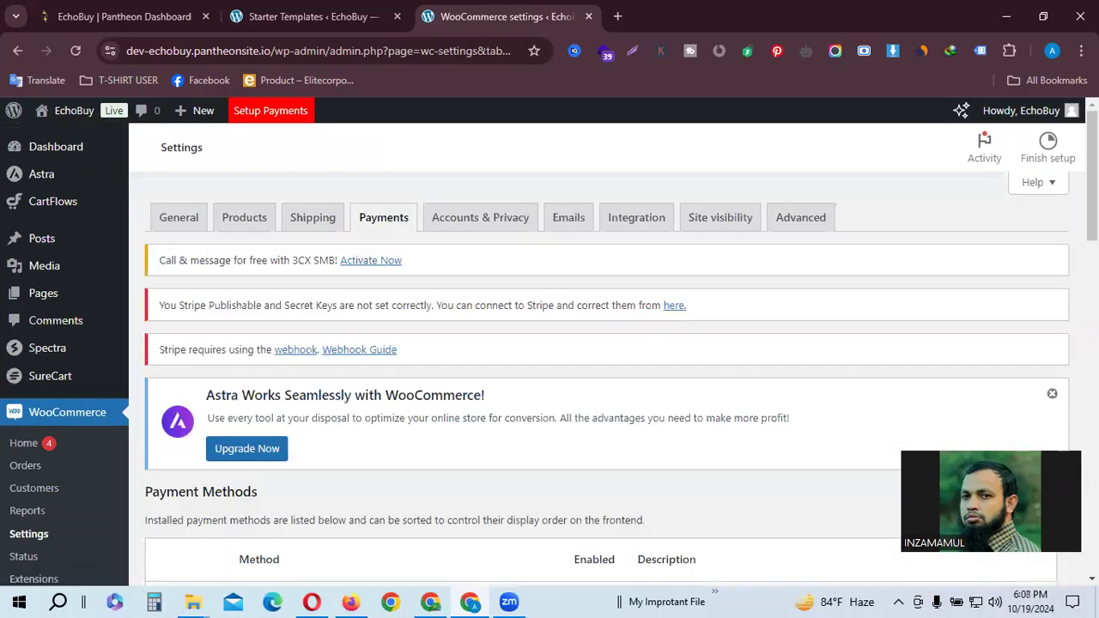
left_click(1051, 393)
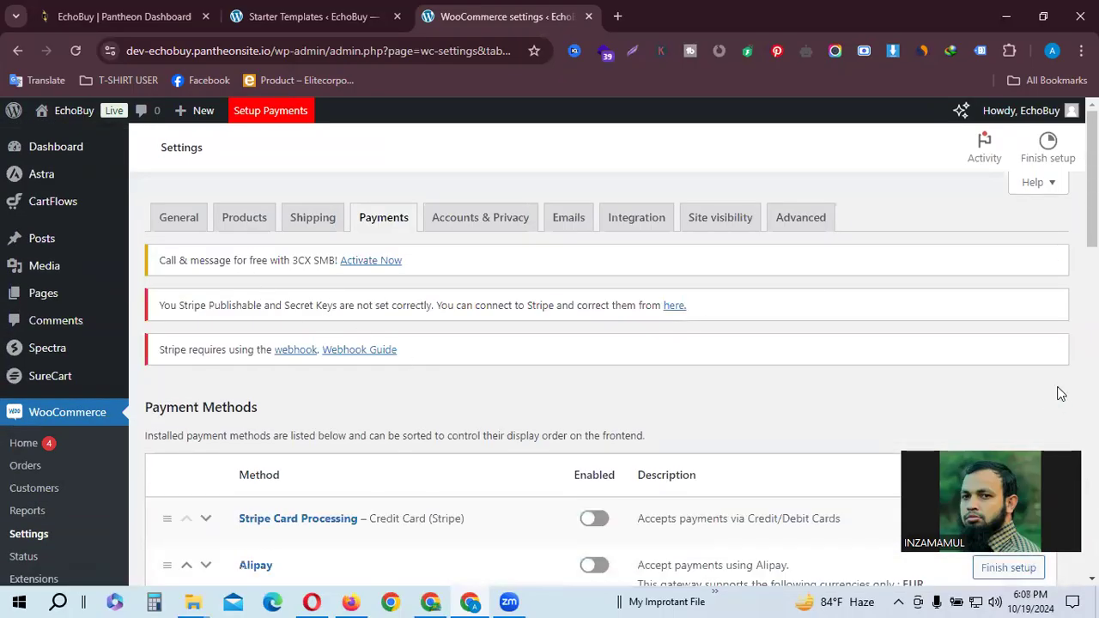
left_click(329, 220)
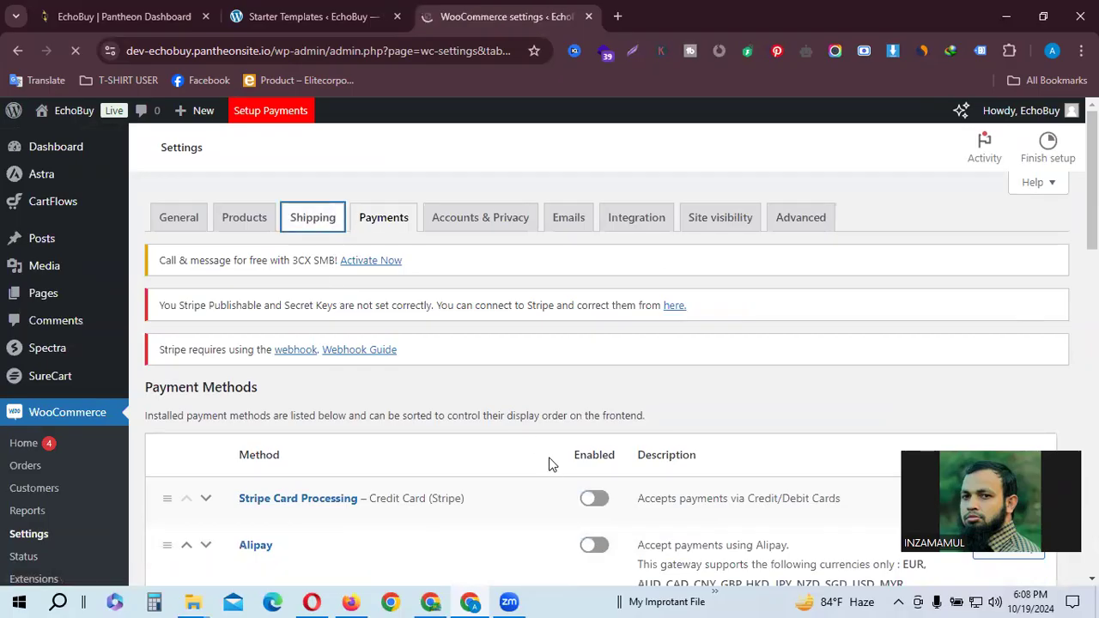
Step: Look over the settings page and return from the Woo guided setup welcome page to the shipping zones
scroll(550, 452, "down", 3)
scroll(343, 385, "up", 3)
scroll(310, 315, "up", 1)
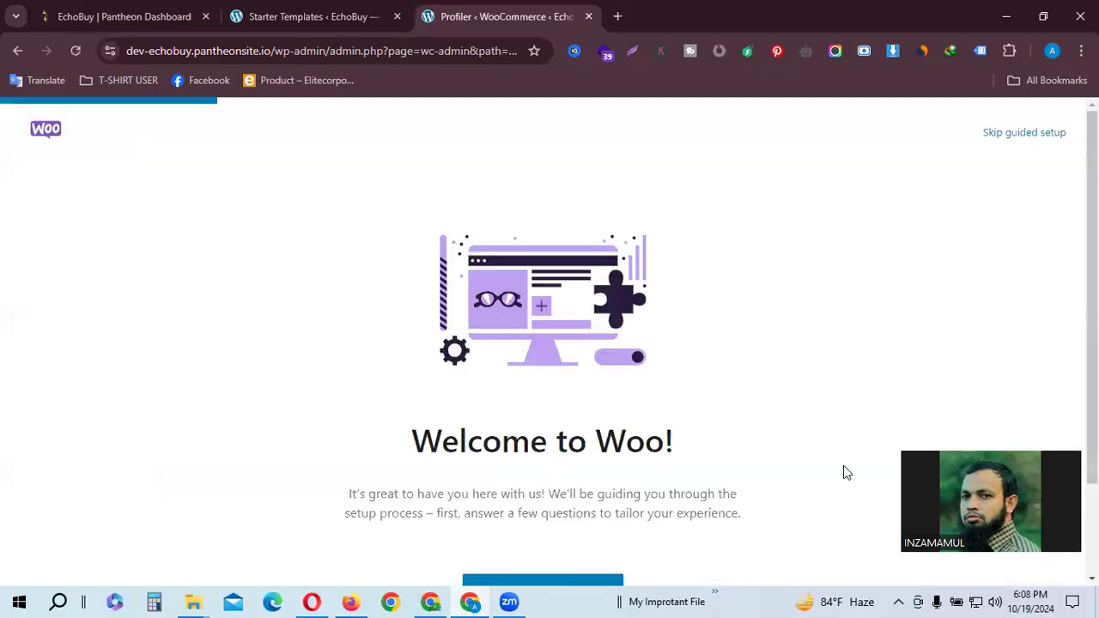
left_click(17, 50)
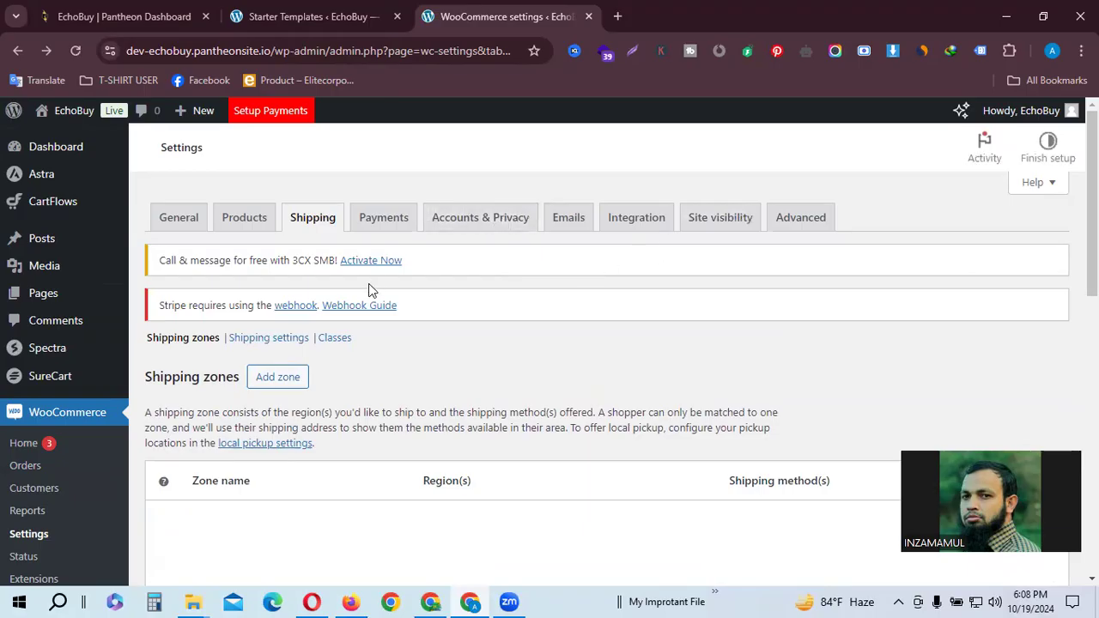
Step: Open the site visibility settings, check the Coming soon options, and set the site to Live, saving the changes
left_click(730, 221)
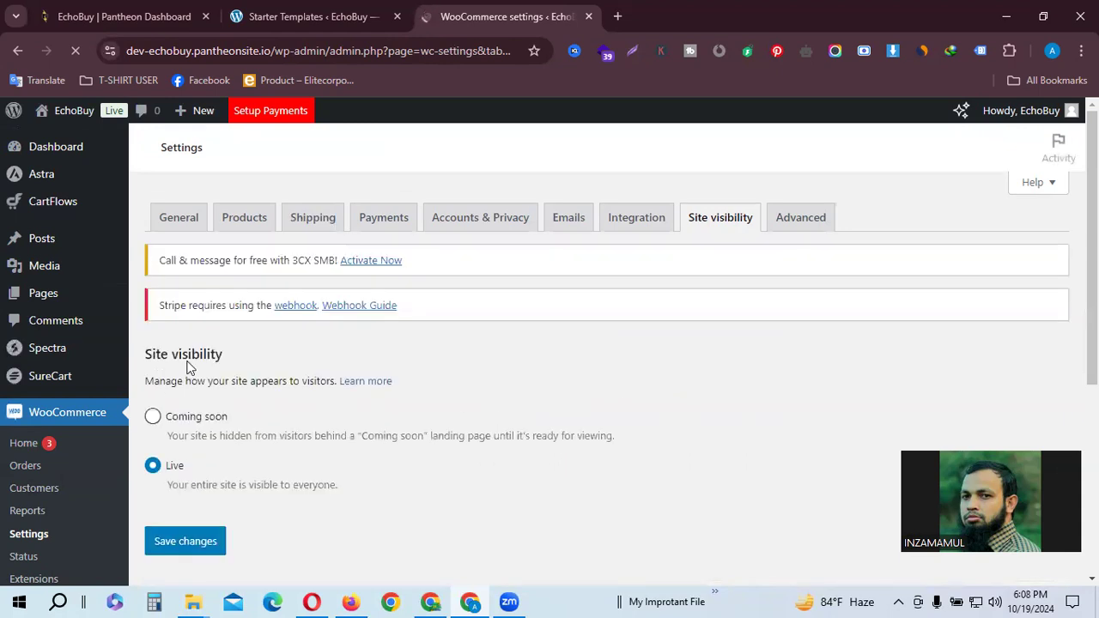
left_click(181, 421)
scroll(206, 481, "down", 2)
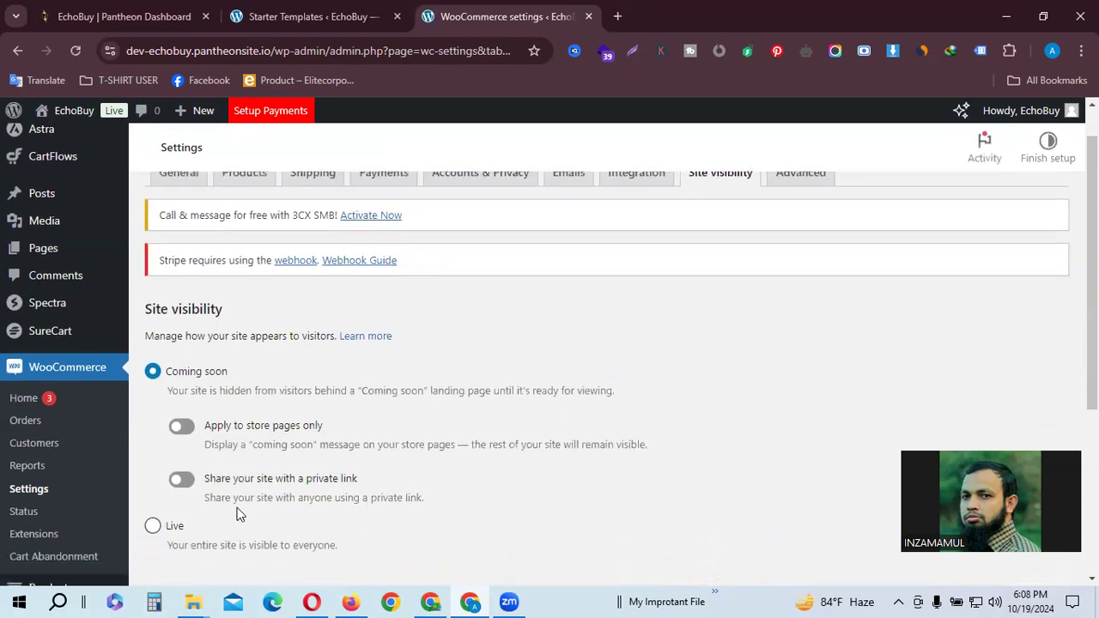
left_click(165, 488)
left_click(186, 469)
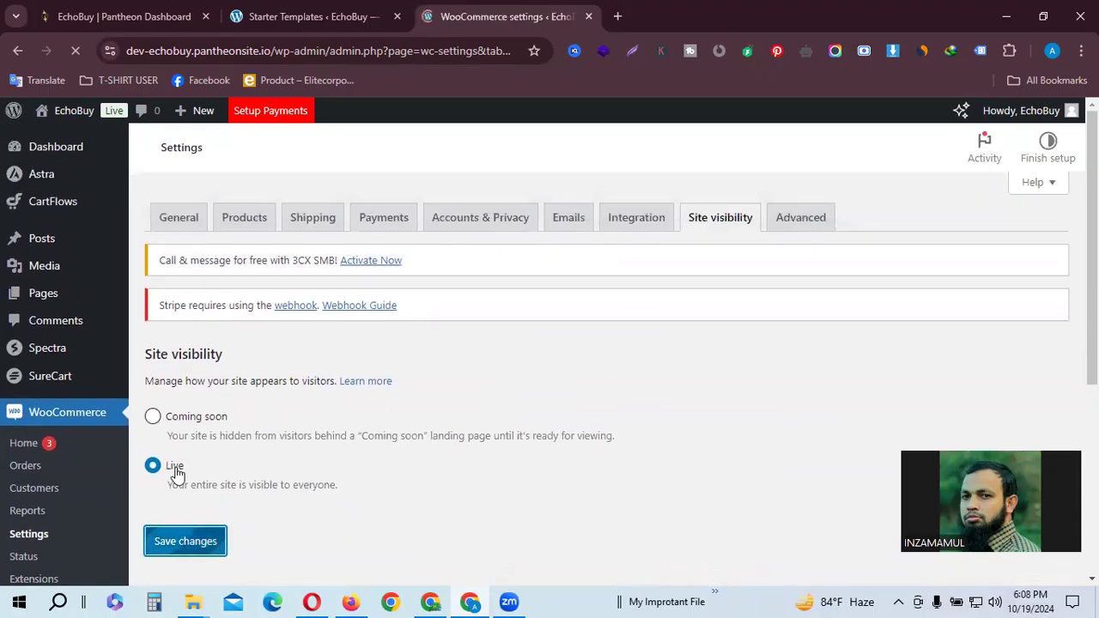